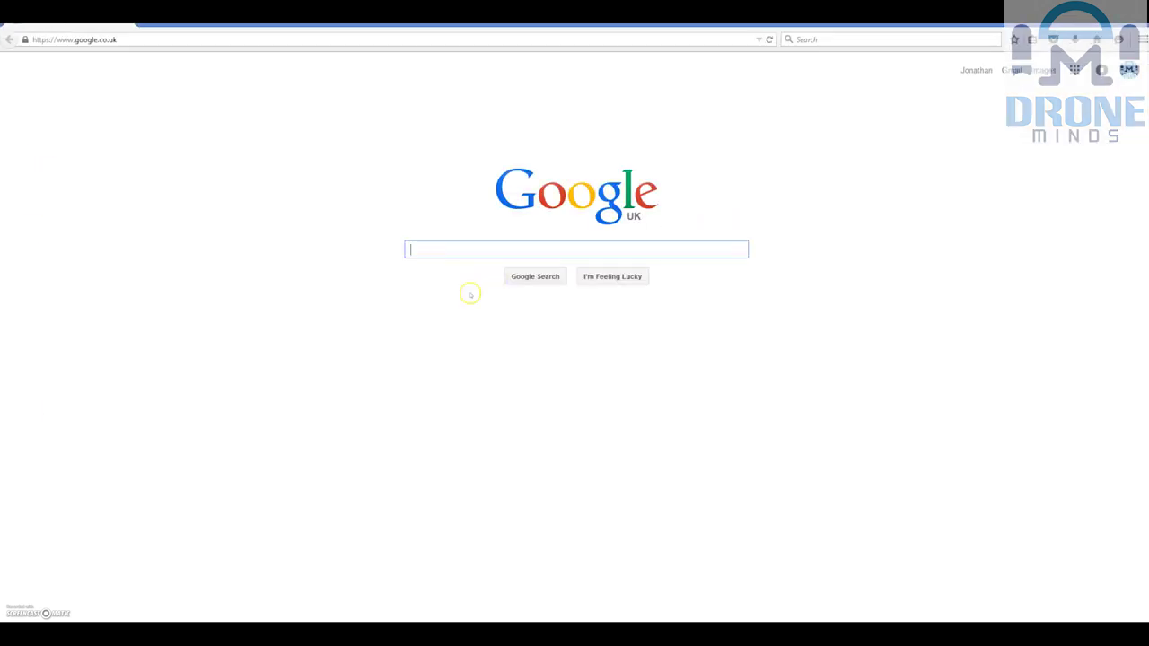
Search Google for 'agisoft' and open the Agisoft Downloads page for PhotoScan 1.1.6.
left_click(430, 251)
type("agi")
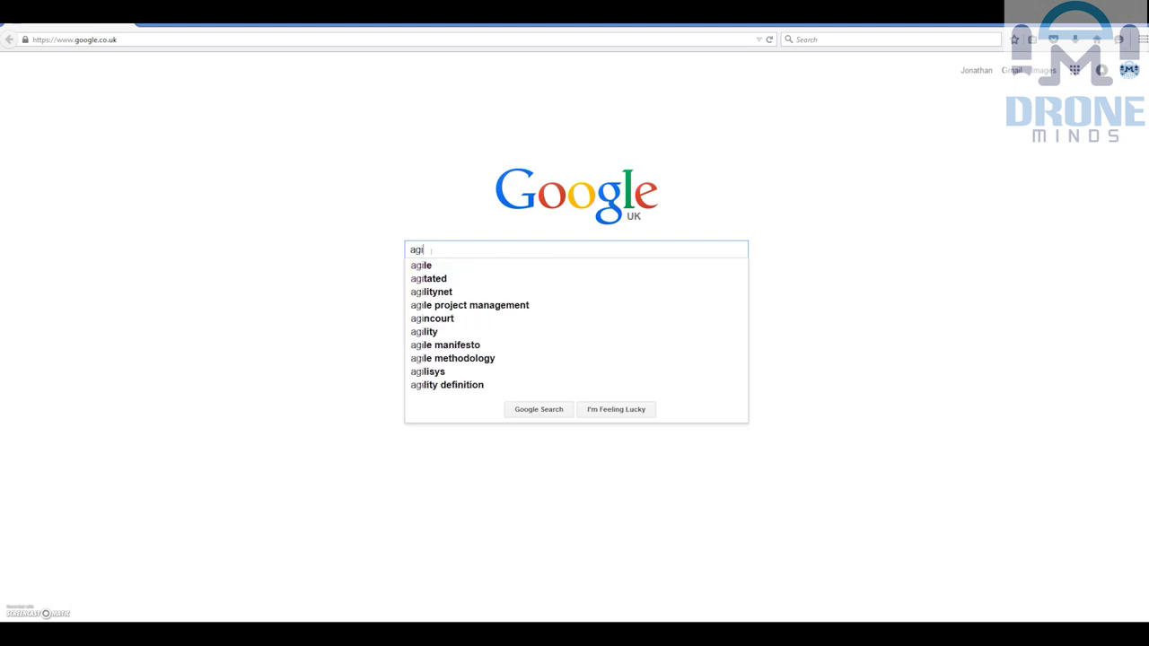
type("soft")
key("Return")
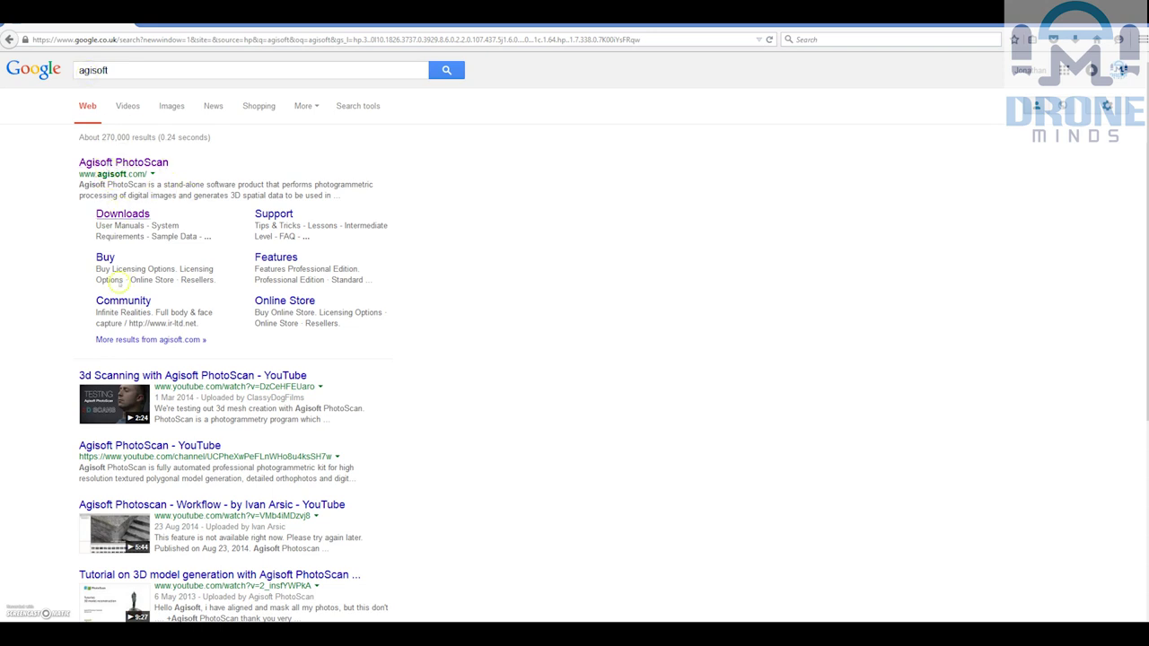
left_click(130, 215)
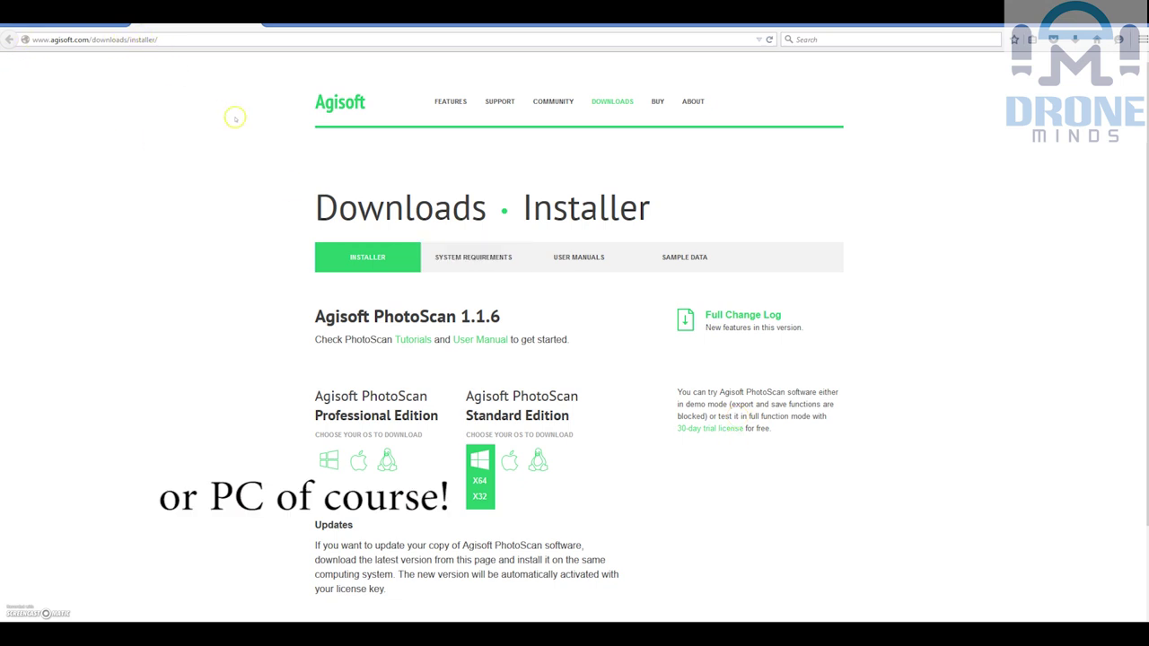
Go to the BUY Licensing Options page, then its Online Store listing Professional $3499 and Standard $179.
left_click(657, 102)
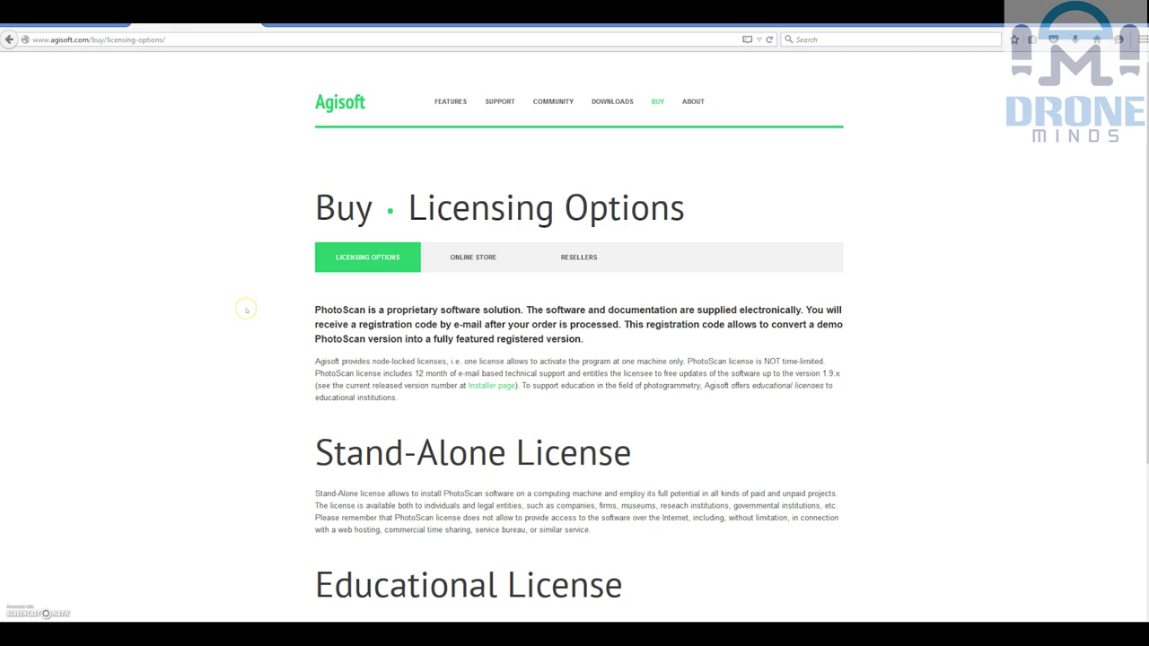
scroll(246, 309, "down", 3)
scroll(244, 312, "up", 3)
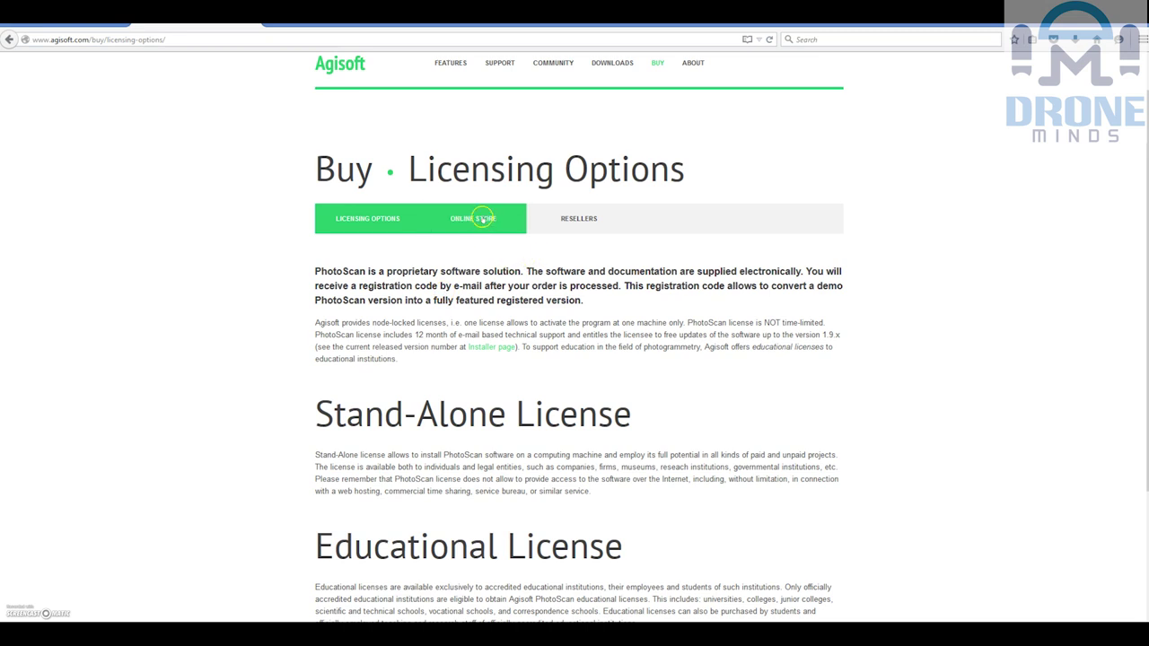
left_click(482, 219)
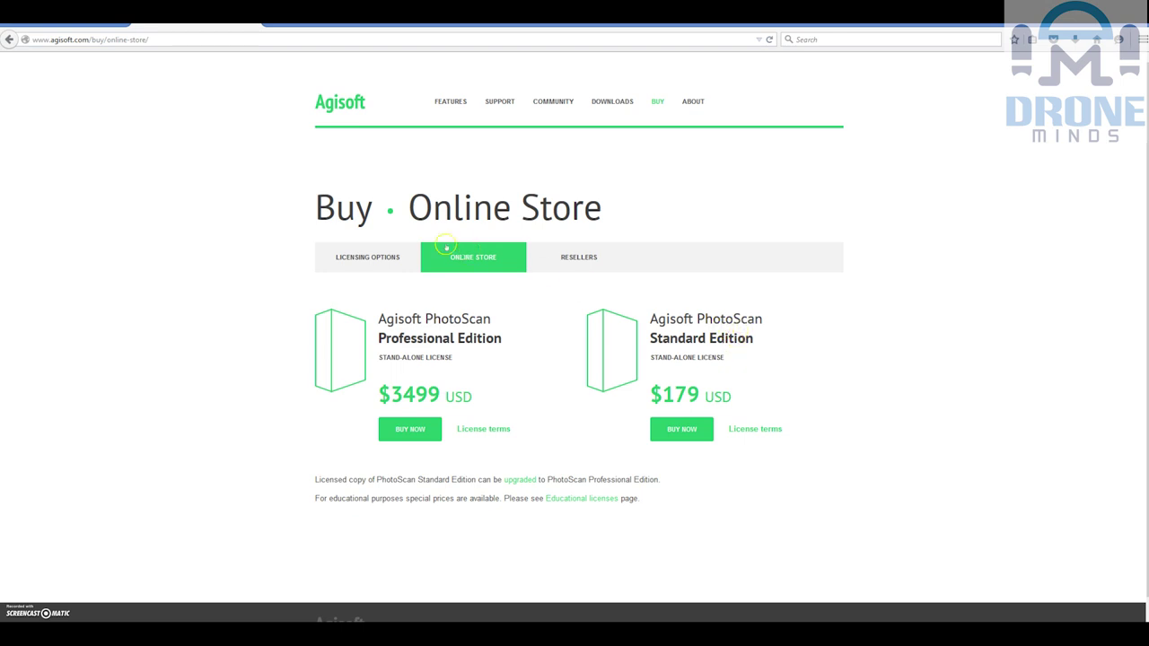
Leave the browser and look through PhotoScan's File, View, Photo, Tools and Workflow menus.
key("alt+Left")
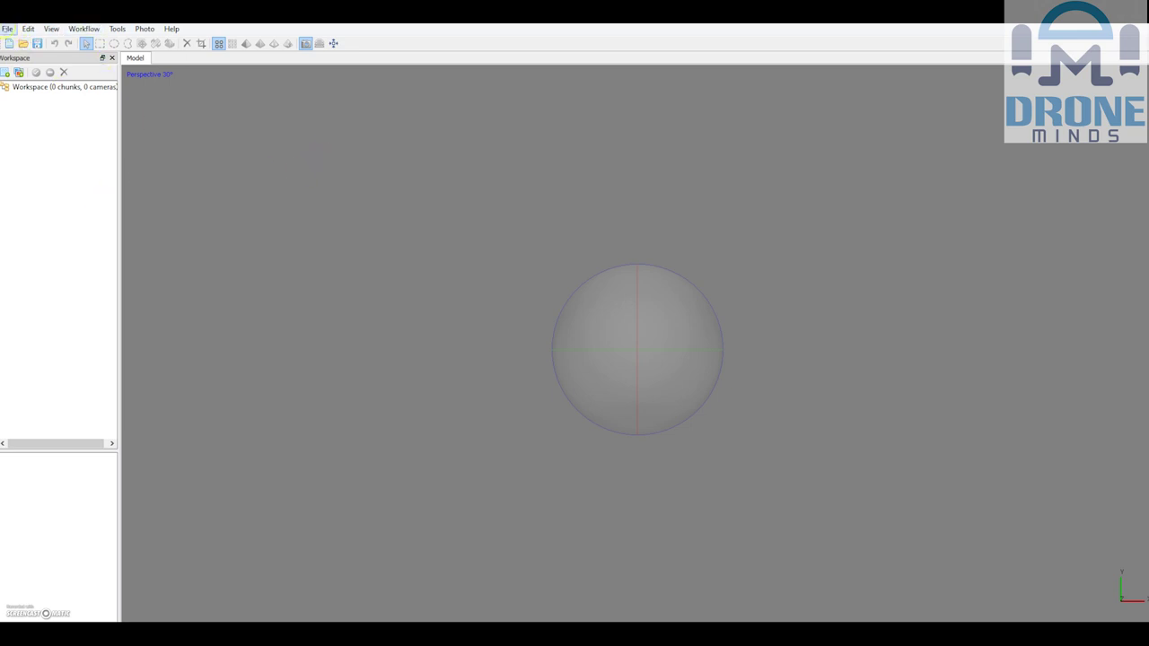
left_click(7, 29)
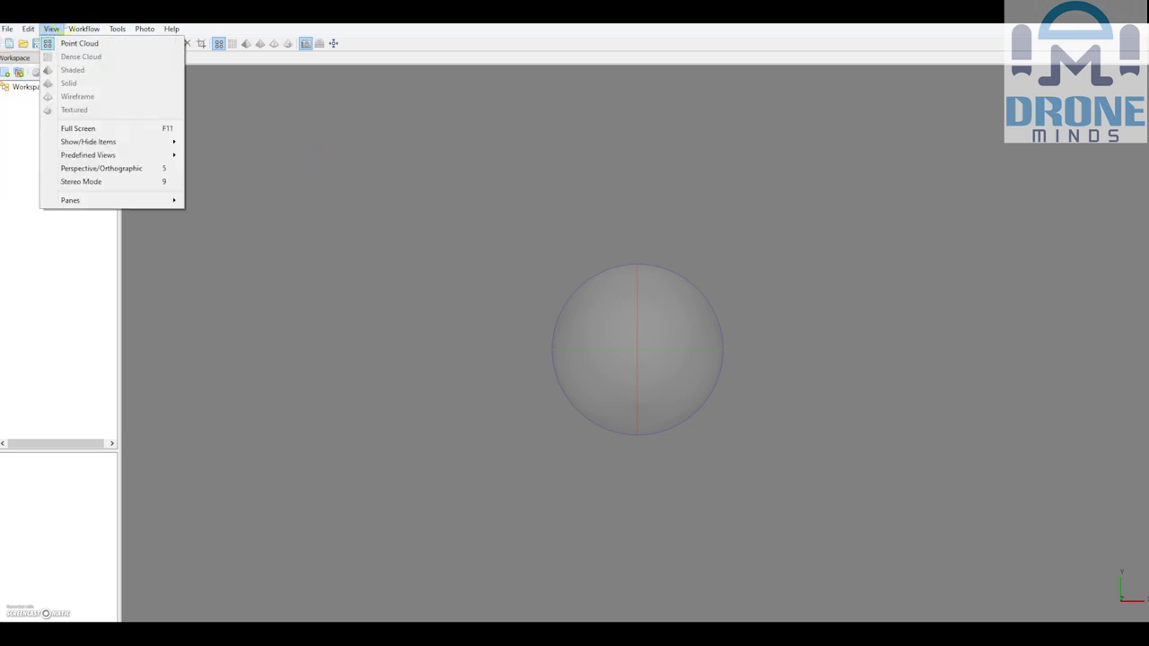
mouse_move(83, 29)
mouse_move(144, 29)
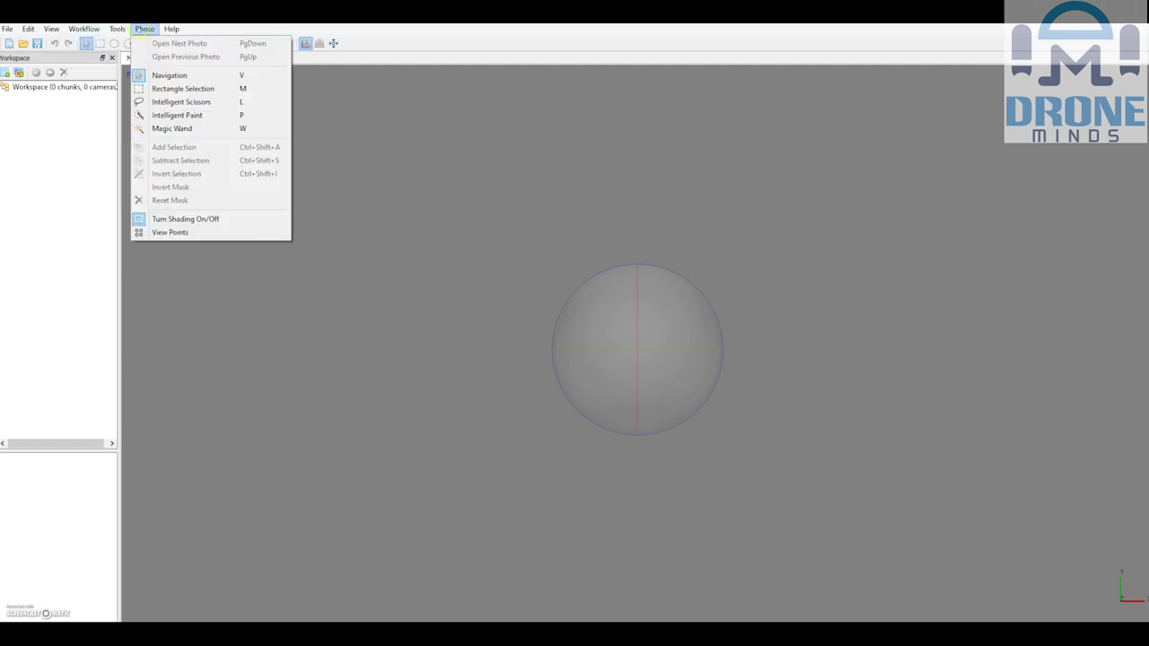
left_click(250, 191)
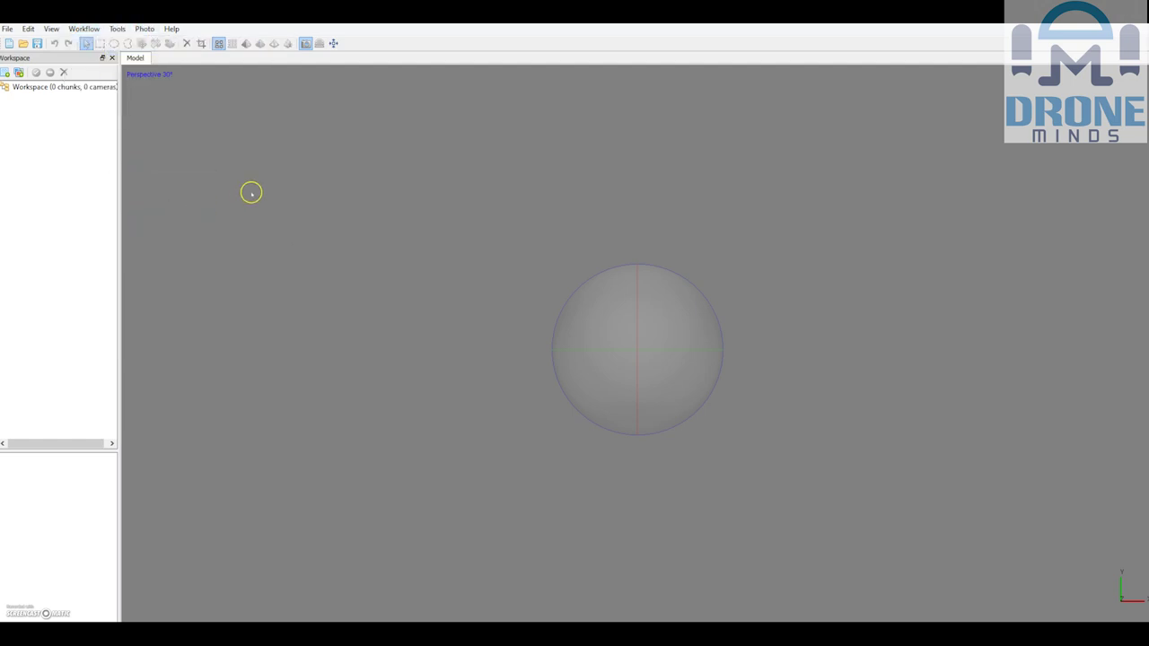
left_click(82, 30)
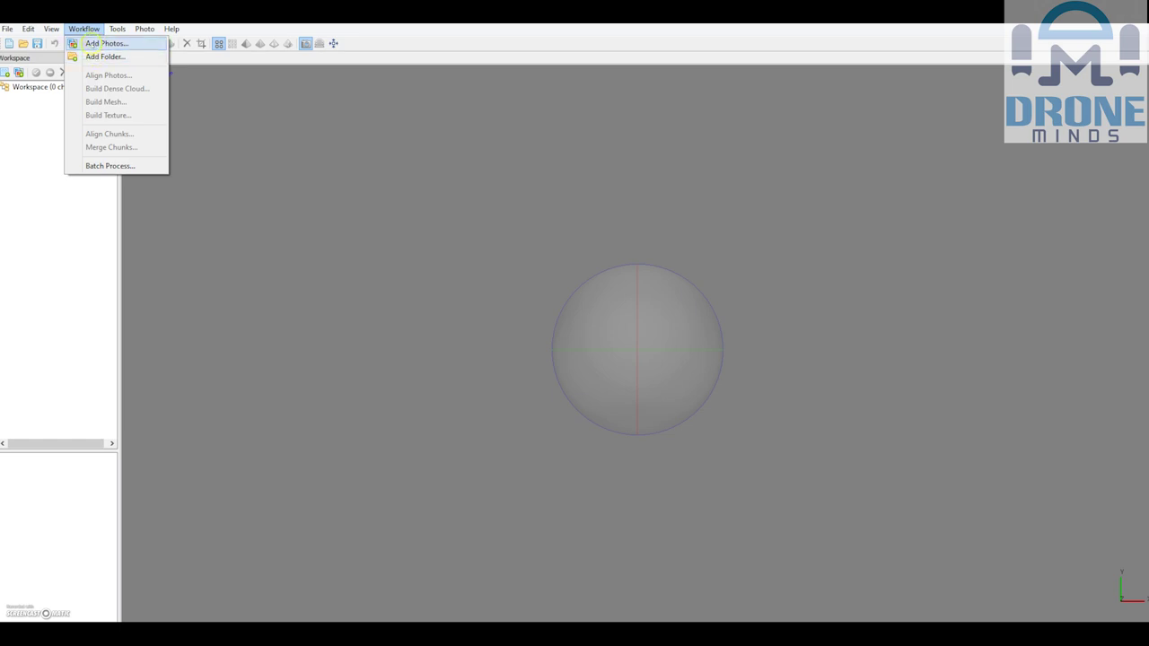
Add the twelve photos DJI_0008–DJI_0019 from the clips folder as Chunk 1.
left_click(93, 43)
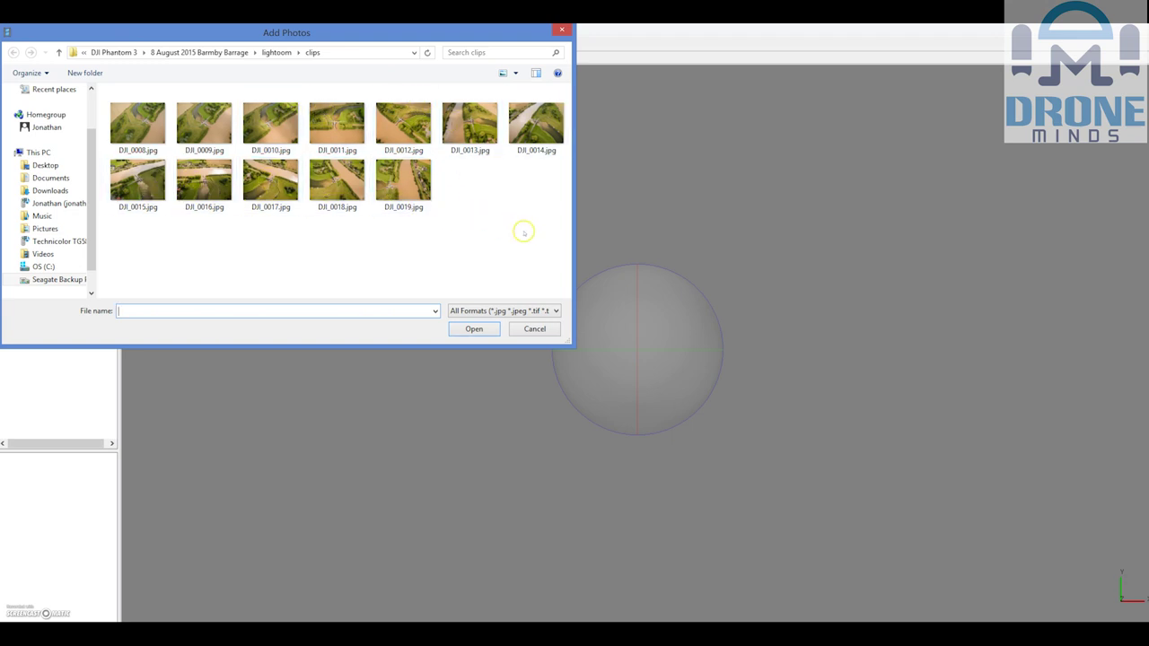
left_click_drag(553, 247, 110, 101)
left_click(474, 328)
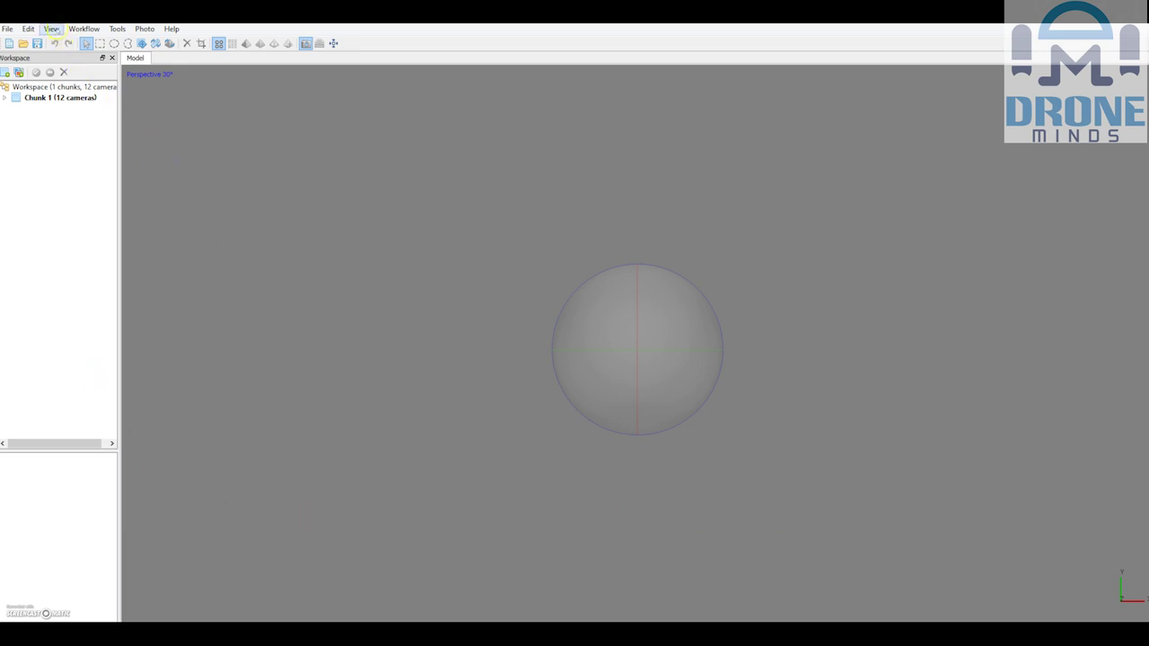
Show the Photos pane via View > Panes > Photos.
left_click(51, 29)
mouse_move(89, 200)
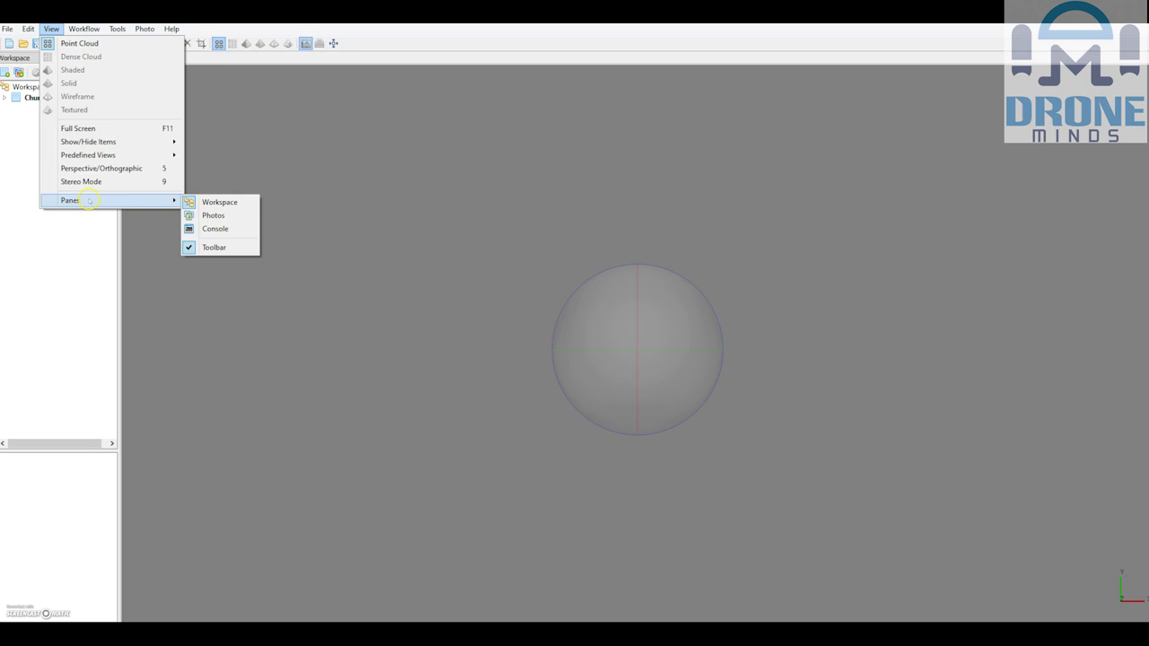
left_click(209, 212)
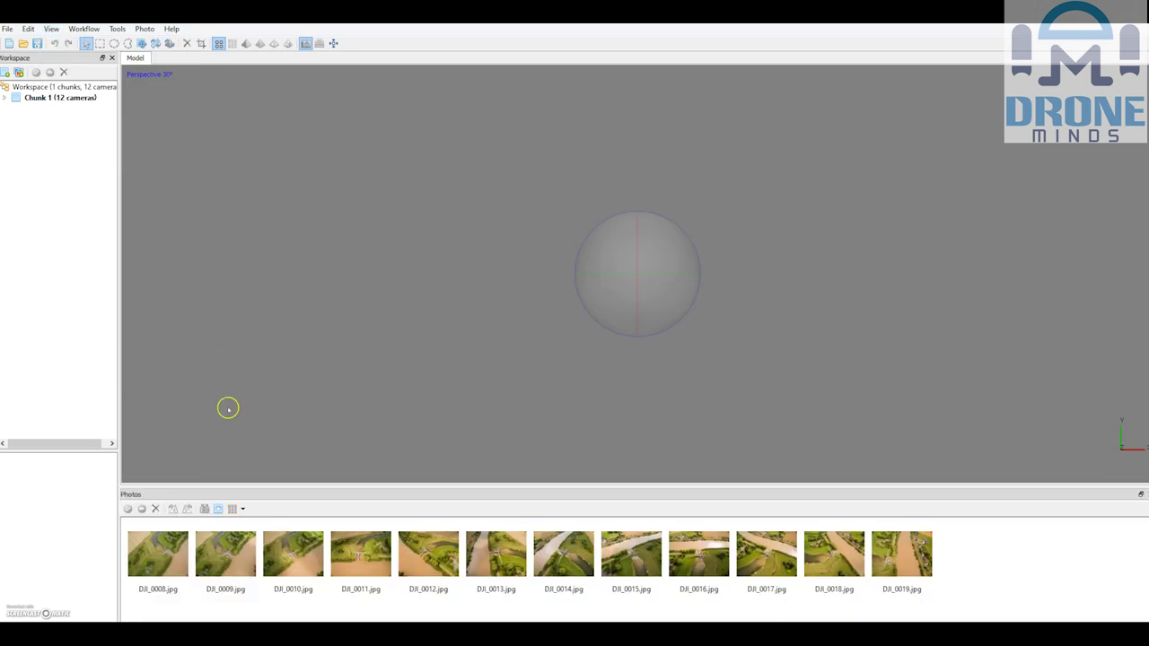
Browse the thumbnails from DJI_0008 to DJI_0014, selecting and then clearing them.
left_click(161, 552)
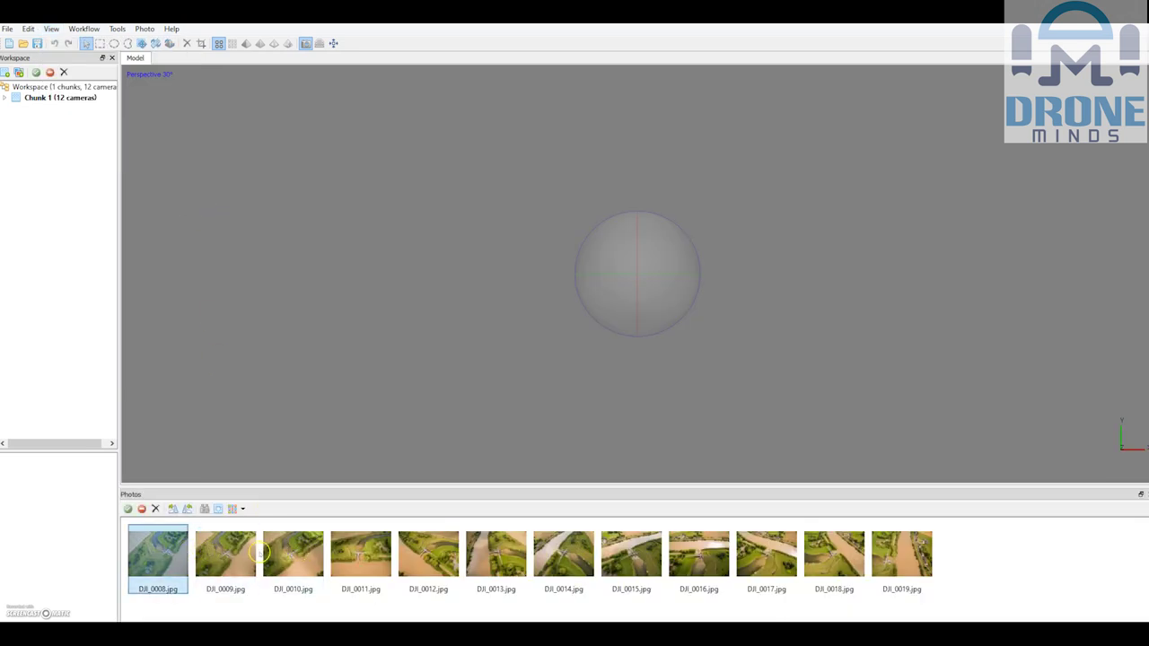
left_click(292, 552)
left_click(361, 552)
left_click(428, 552)
left_click(494, 551)
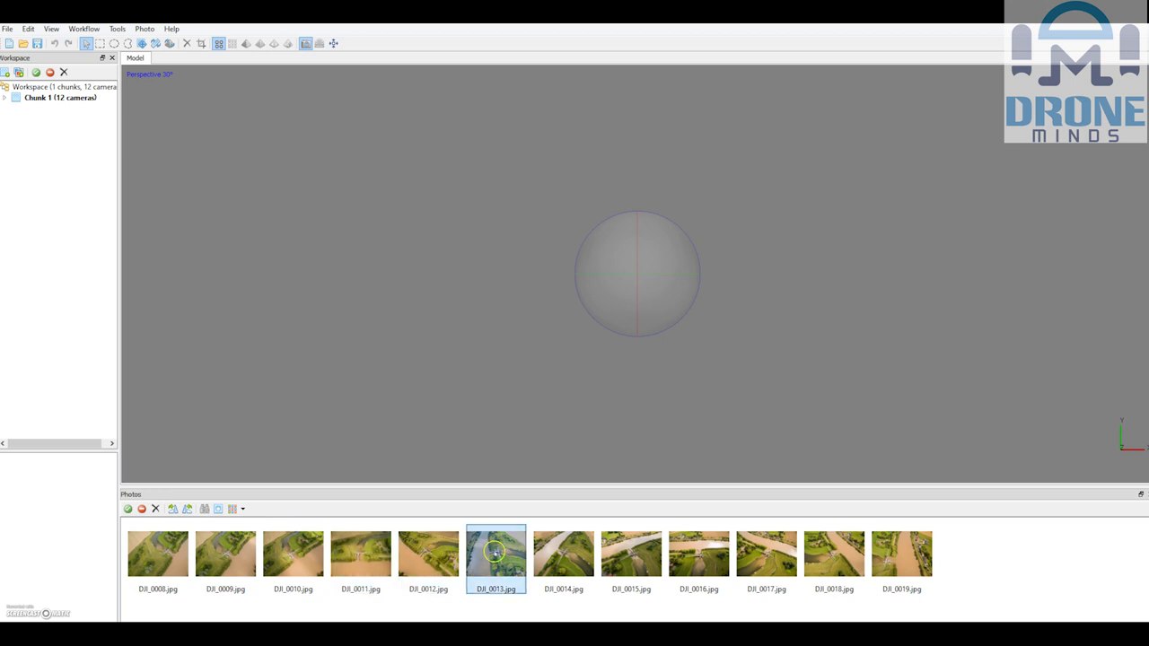
left_click(556, 552)
left_click(718, 602)
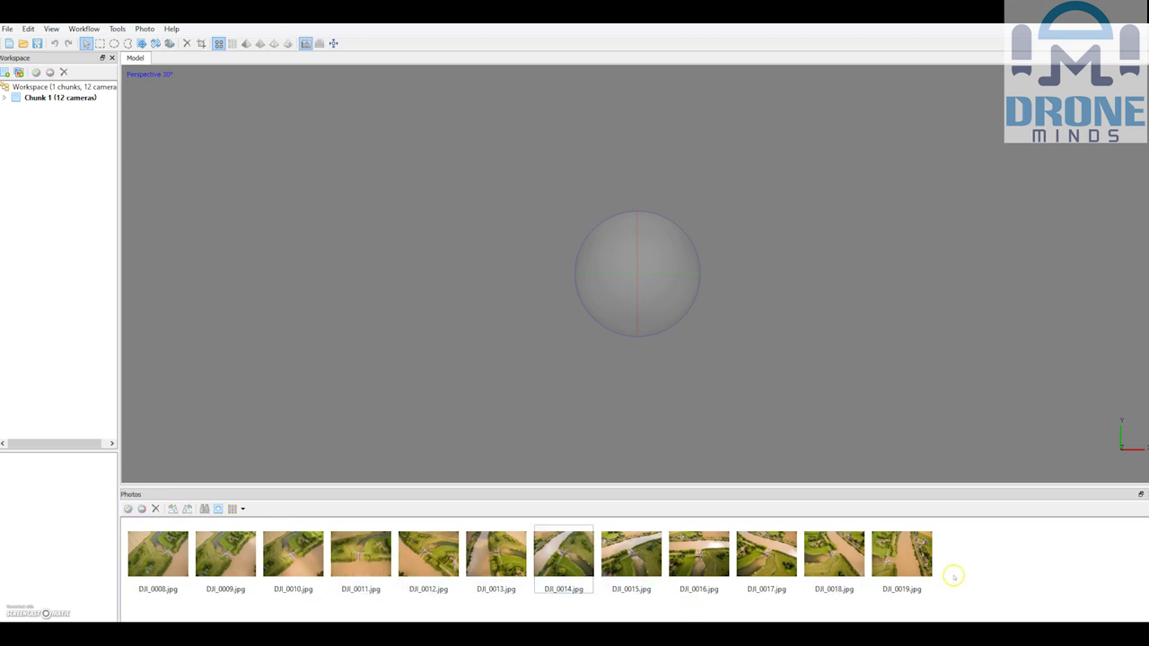
left_click(175, 556)
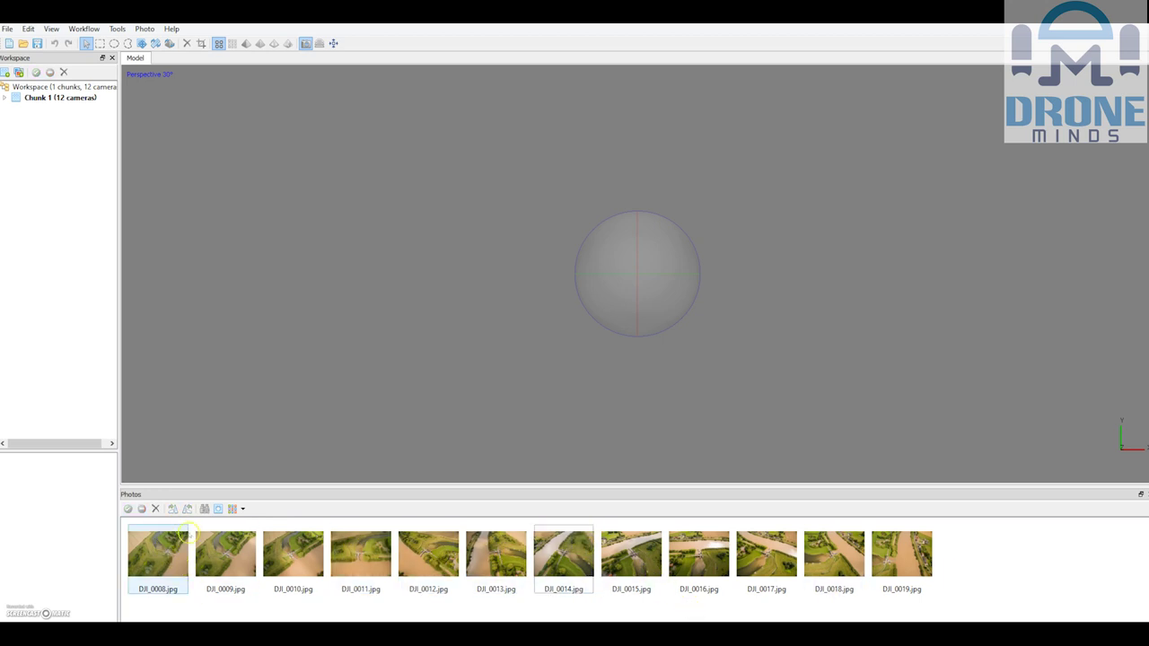
left_click(219, 539)
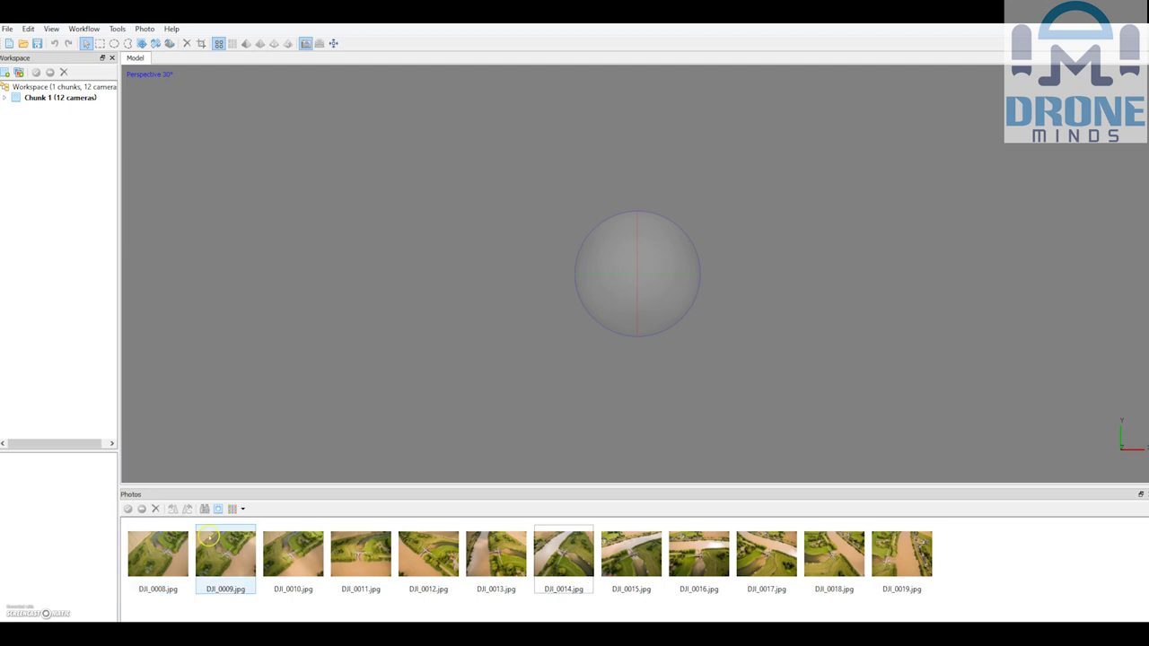
left_click(258, 532)
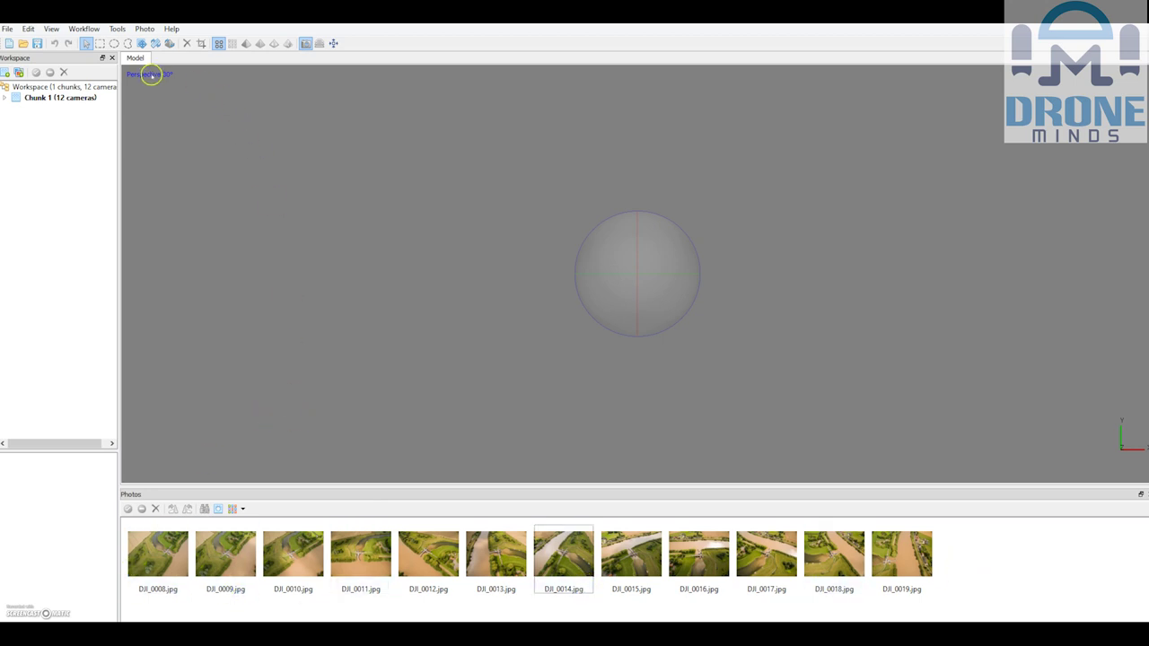
left_click(90, 29)
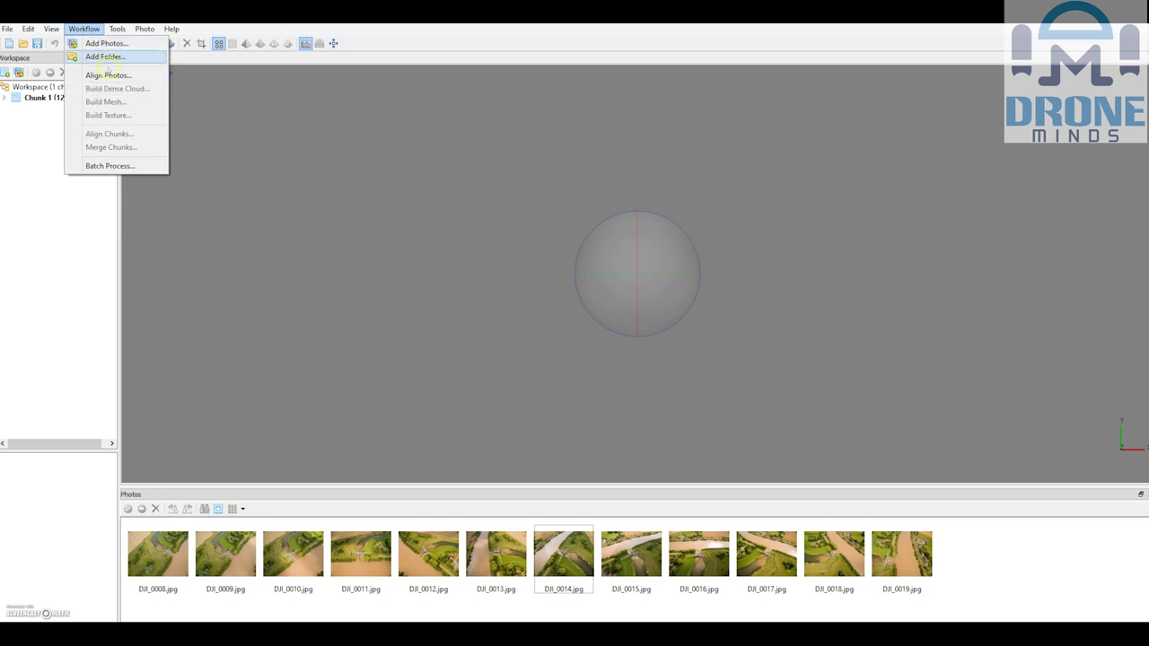
Align the photos at High accuracy with Generic pair preselection, yielding a 3,867-point sparse cloud.
left_click(108, 75)
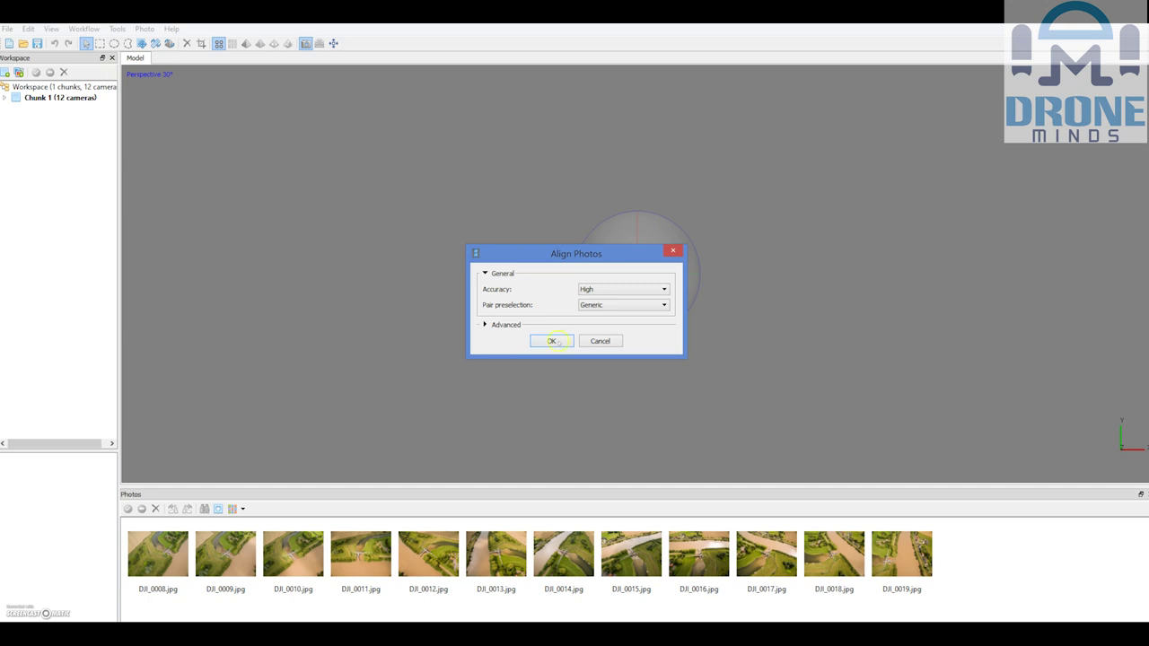
left_click(594, 289)
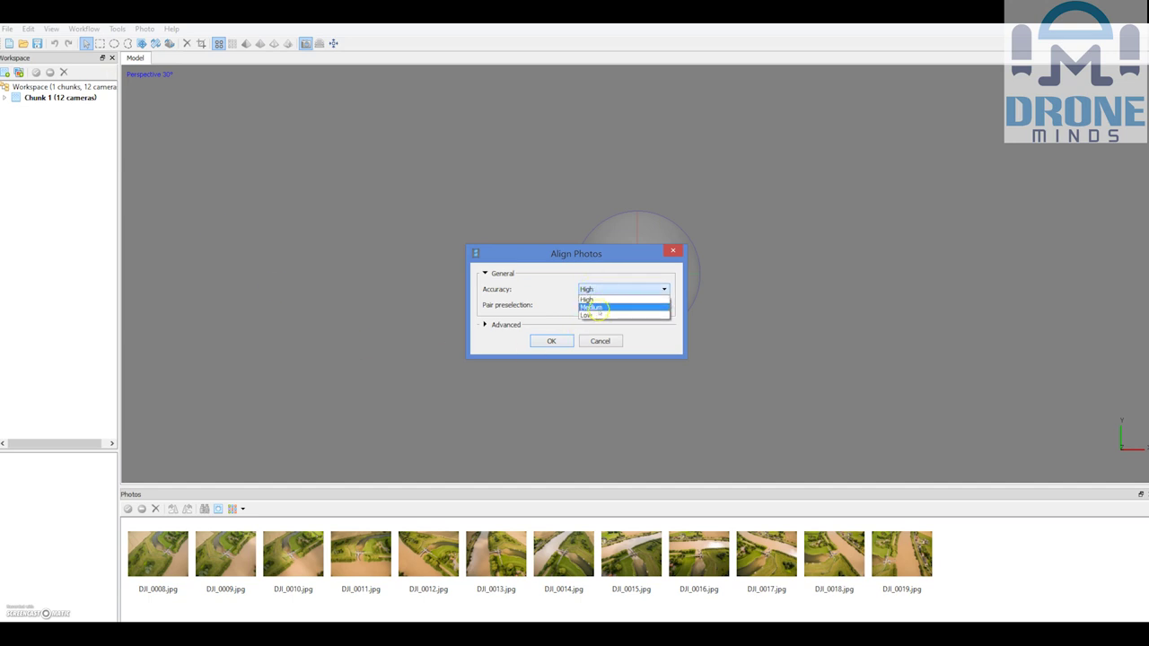
left_click(589, 298)
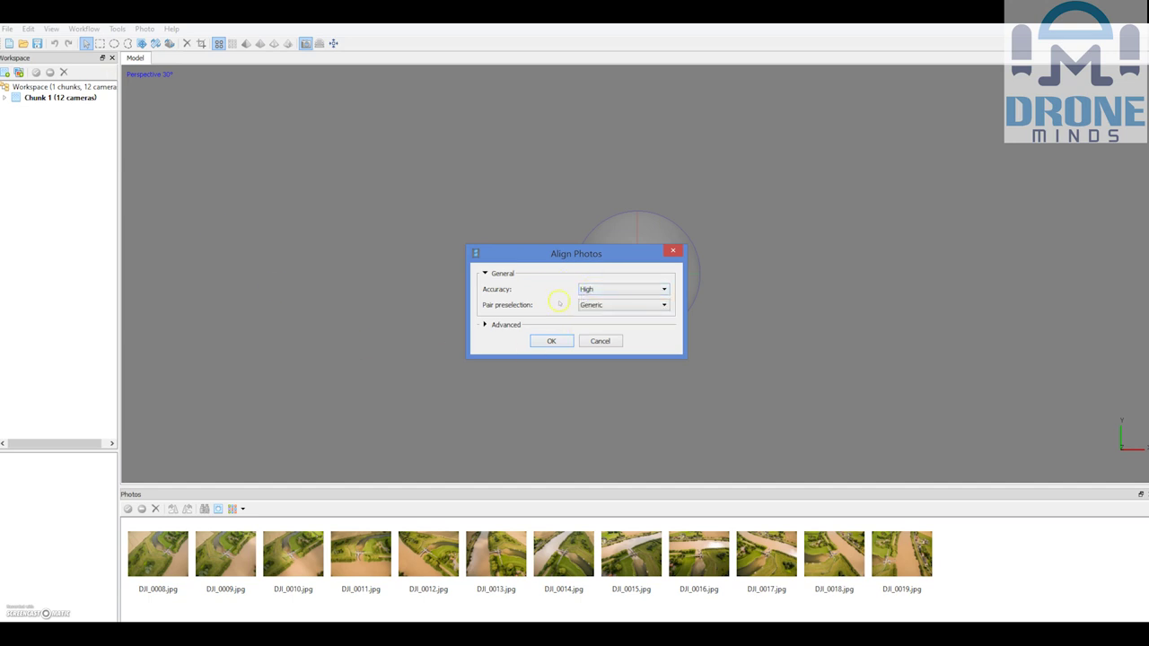
left_click(551, 341)
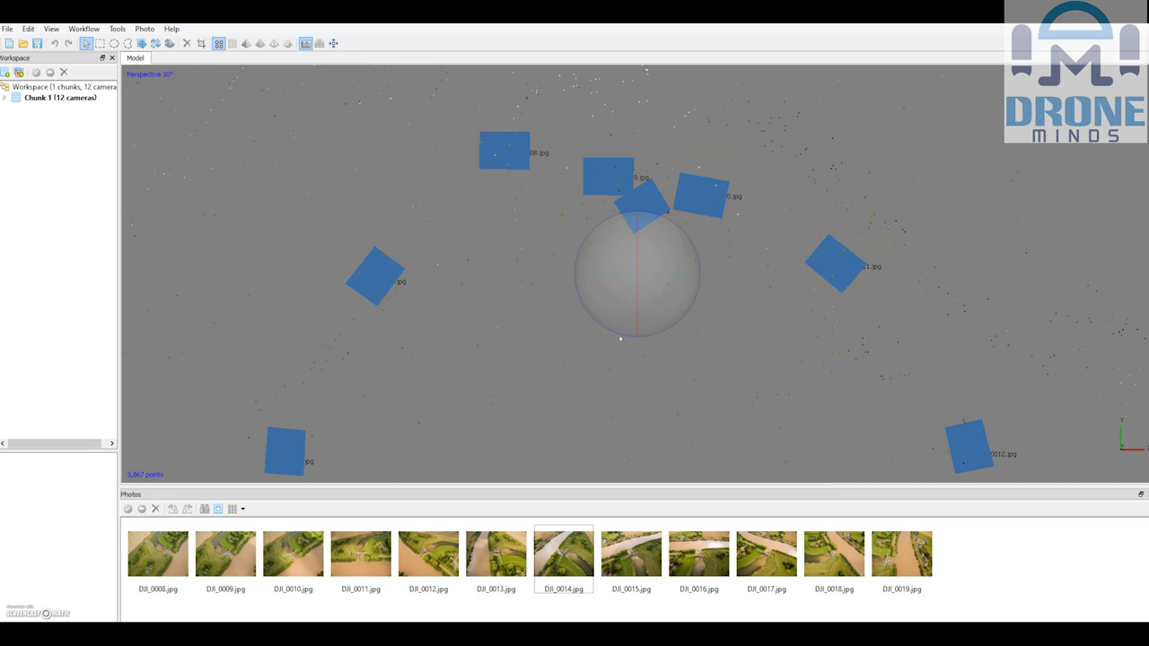
left_click_drag(425, 333, 646, 334)
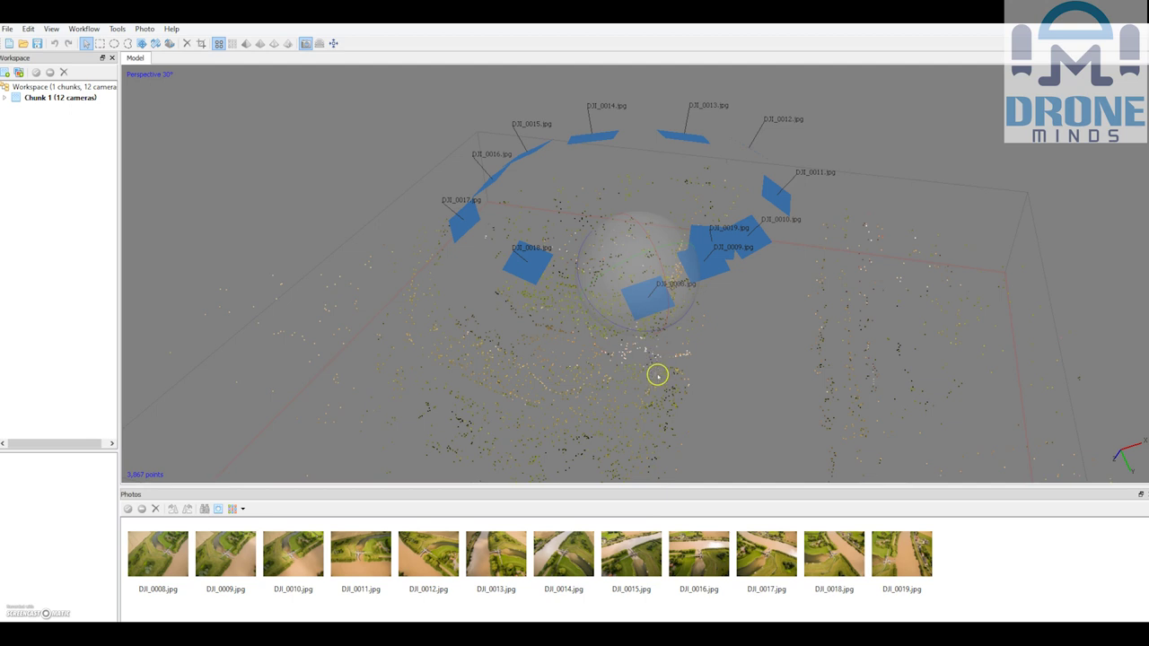
mouse_move(631, 277)
left_mouse_down()
mouse_move(637, 250)
mouse_move(648, 285)
left_mouse_up()
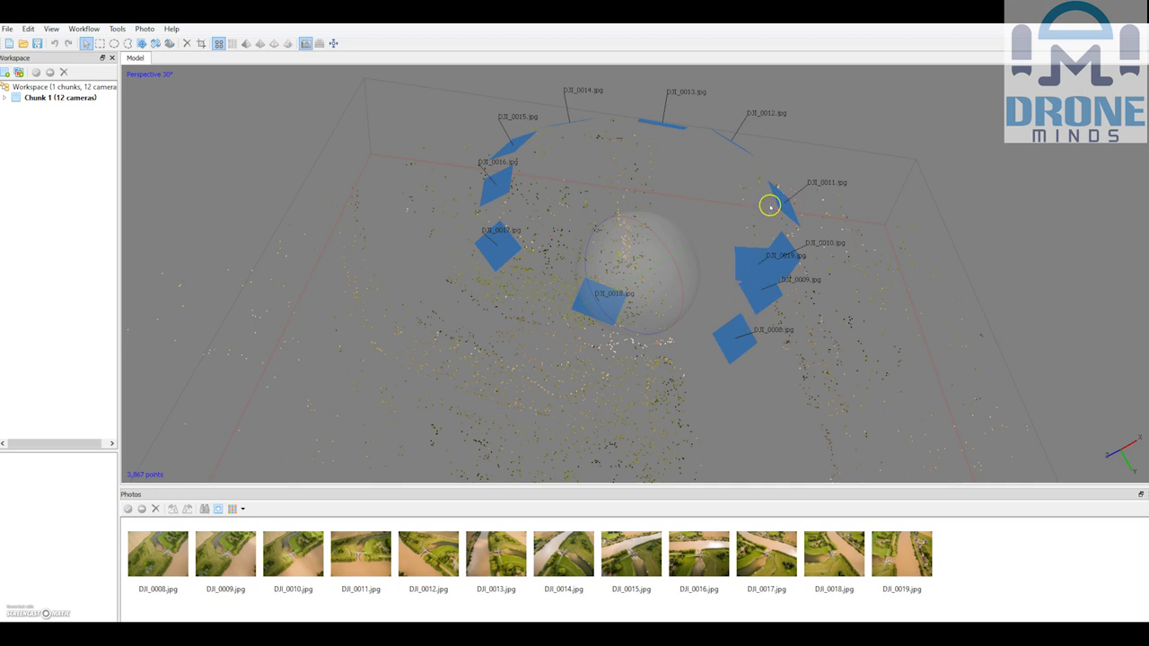
left_click_drag(687, 225, 628, 218)
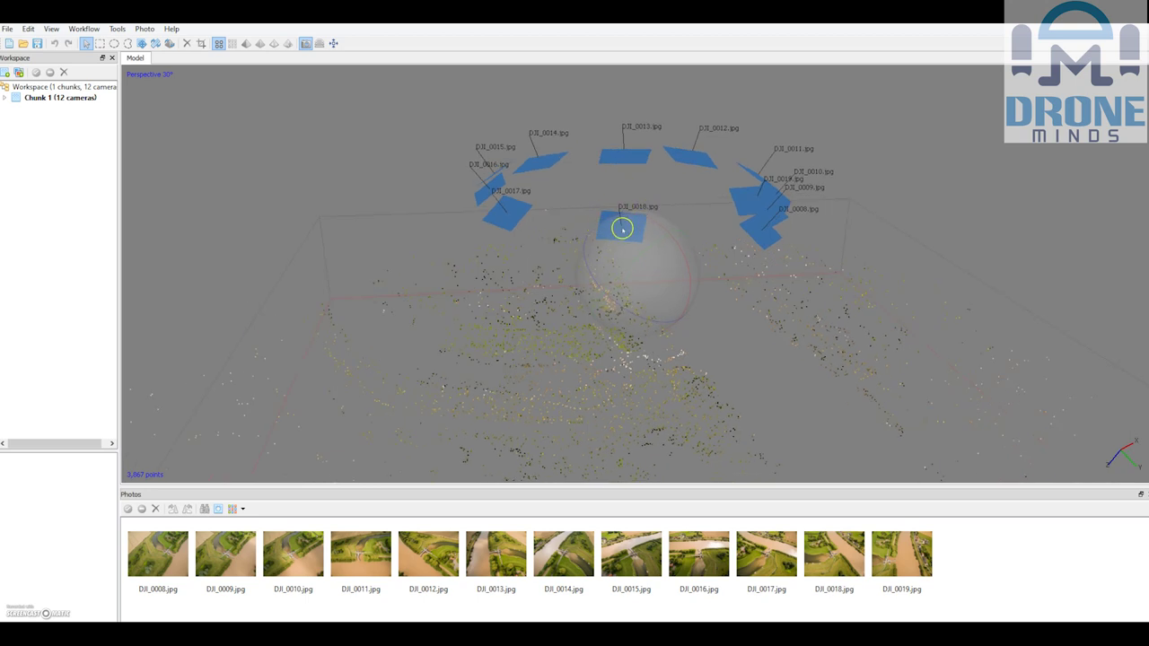
left_click(306, 43)
left_click(305, 43)
left_click(305, 43)
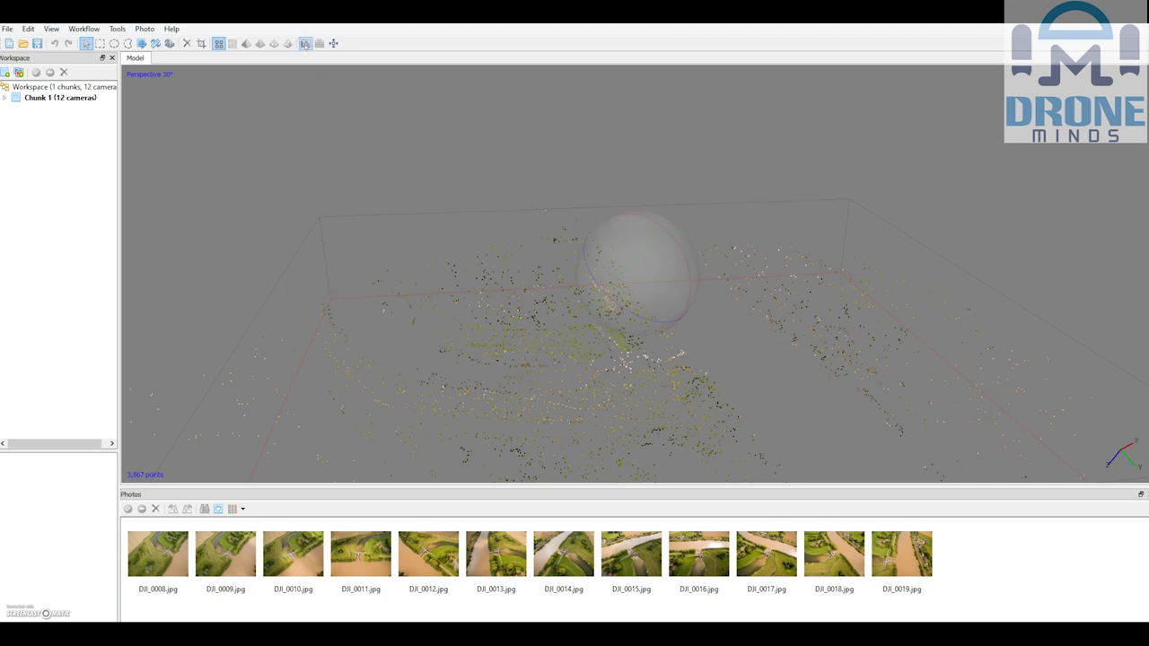
left_click(305, 43)
left_click_drag(635, 230, 660, 322)
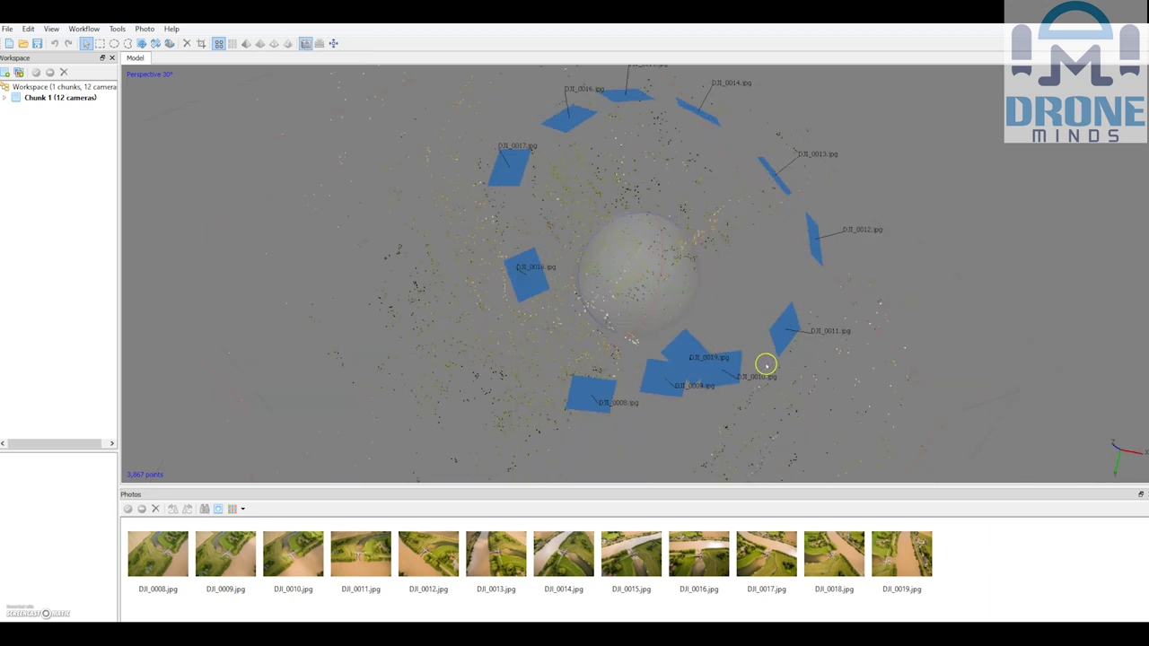
left_click(631, 554)
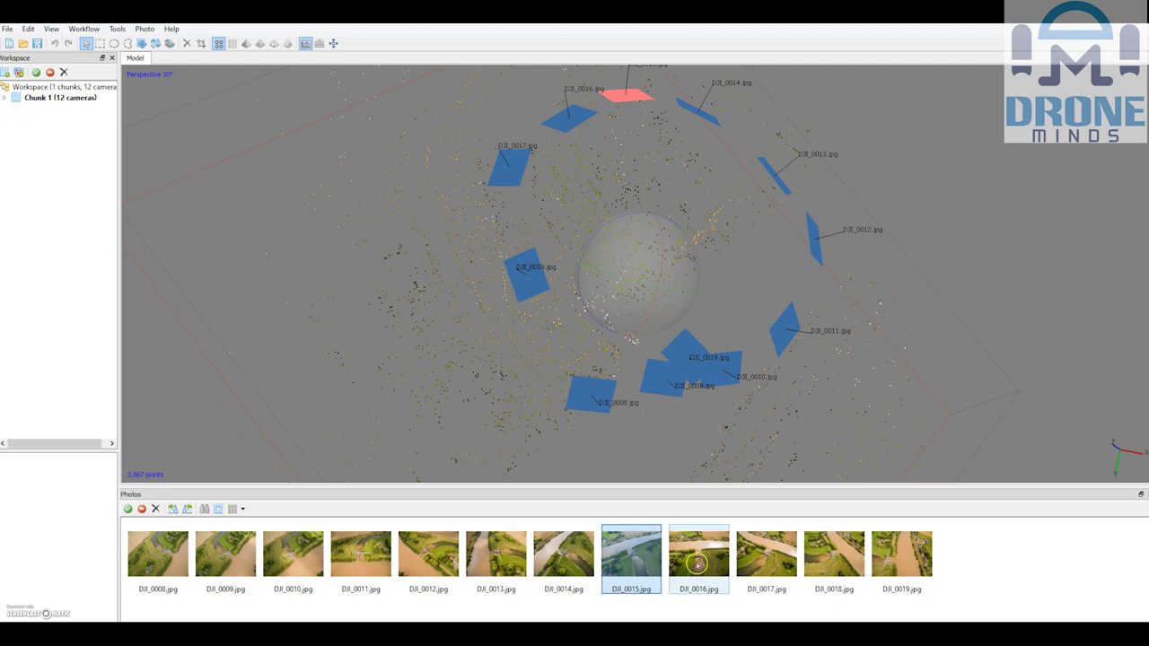
left_click(698, 563)
left_click(766, 563)
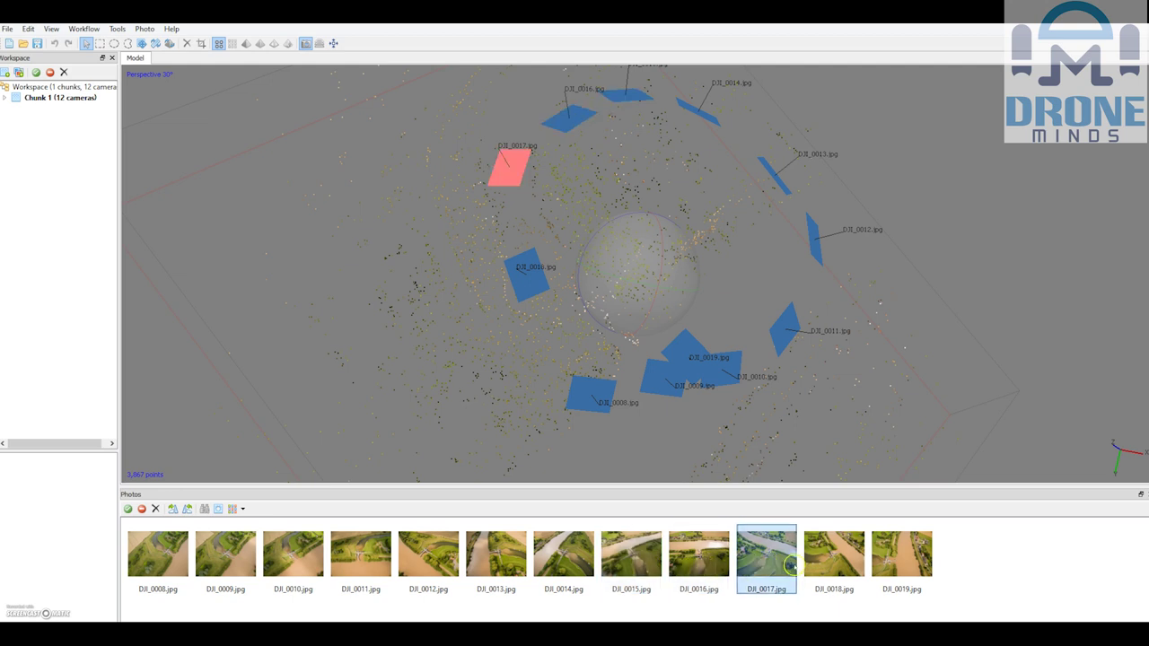
left_click(840, 566)
left_click(876, 558)
left_click(633, 559)
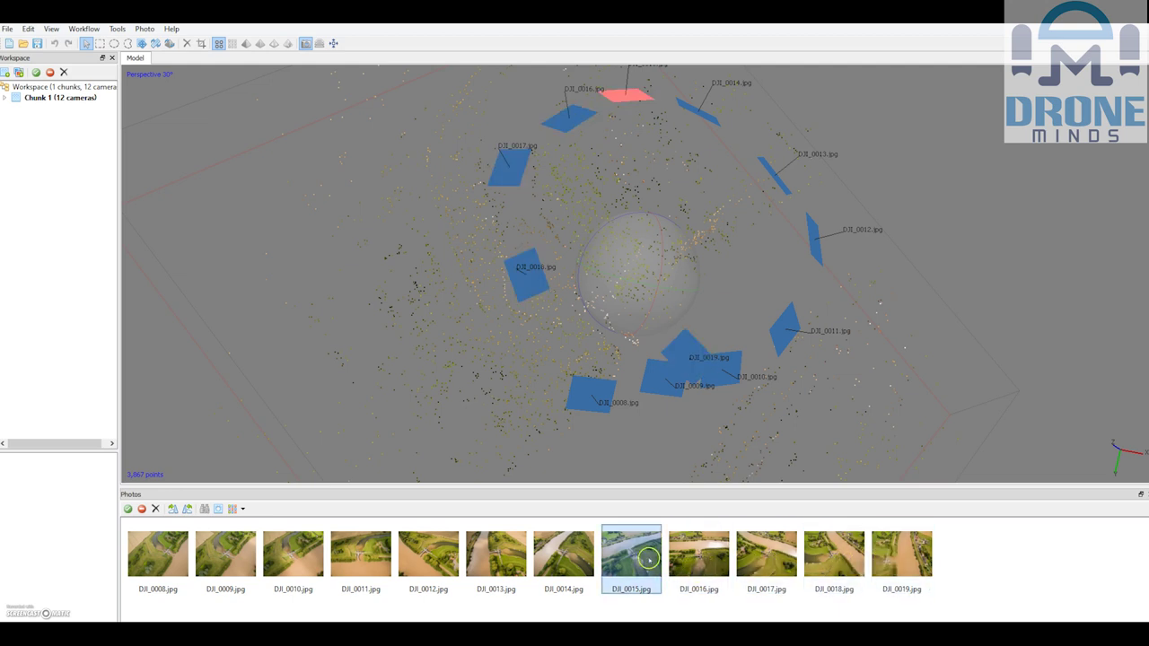
left_click(549, 551)
left_click(499, 551)
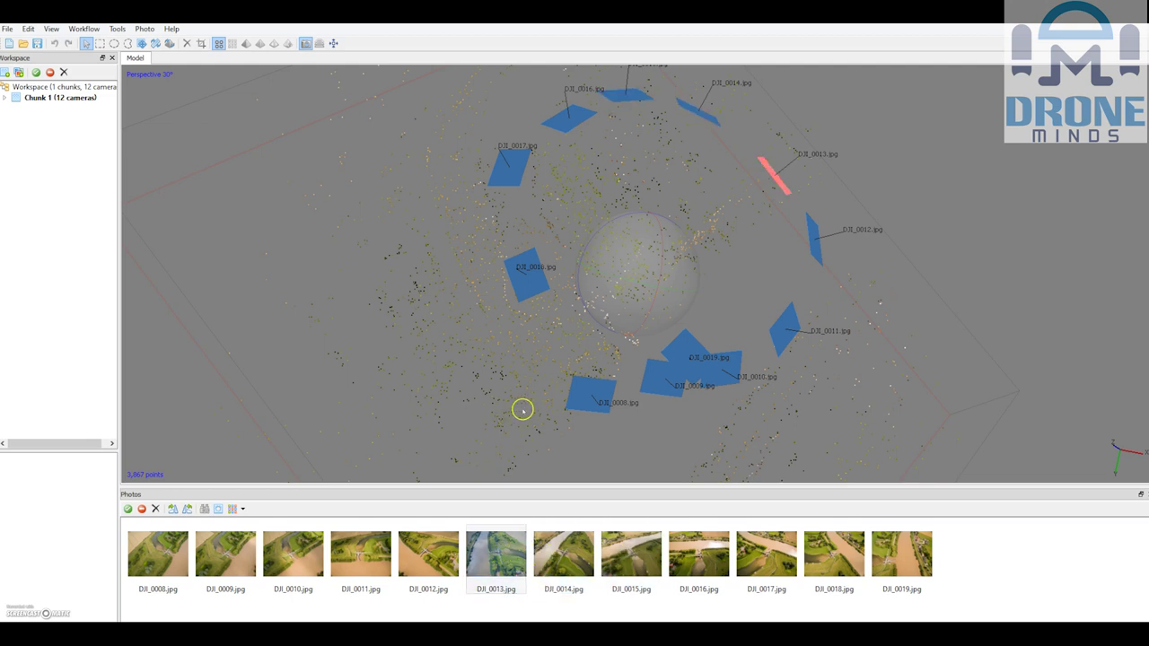
left_click_drag(682, 302, 710, 214)
left_click_drag(610, 311, 639, 296)
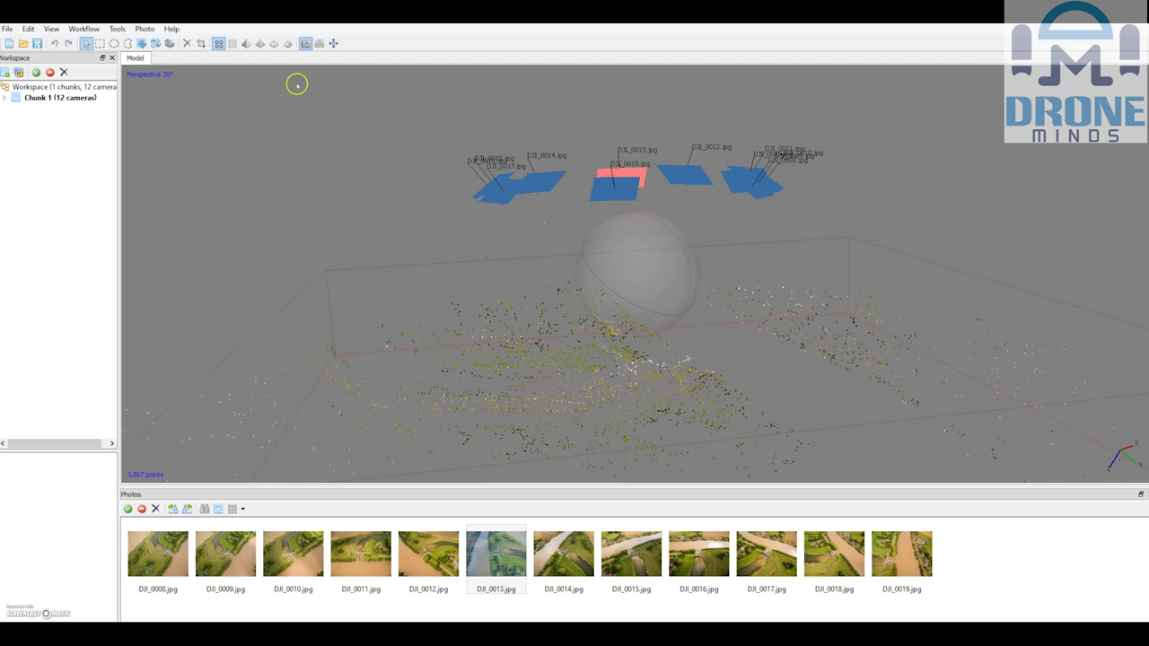
Run Build Dense Cloud with Quality set to Medium.
left_click(83, 28)
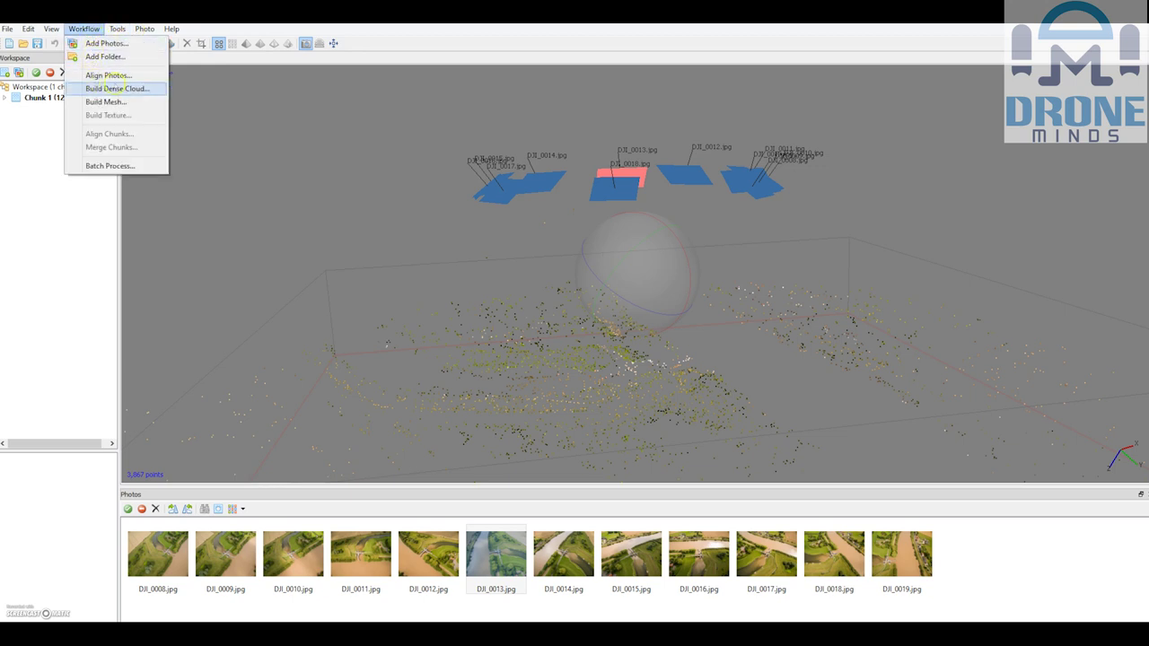
left_click(139, 88)
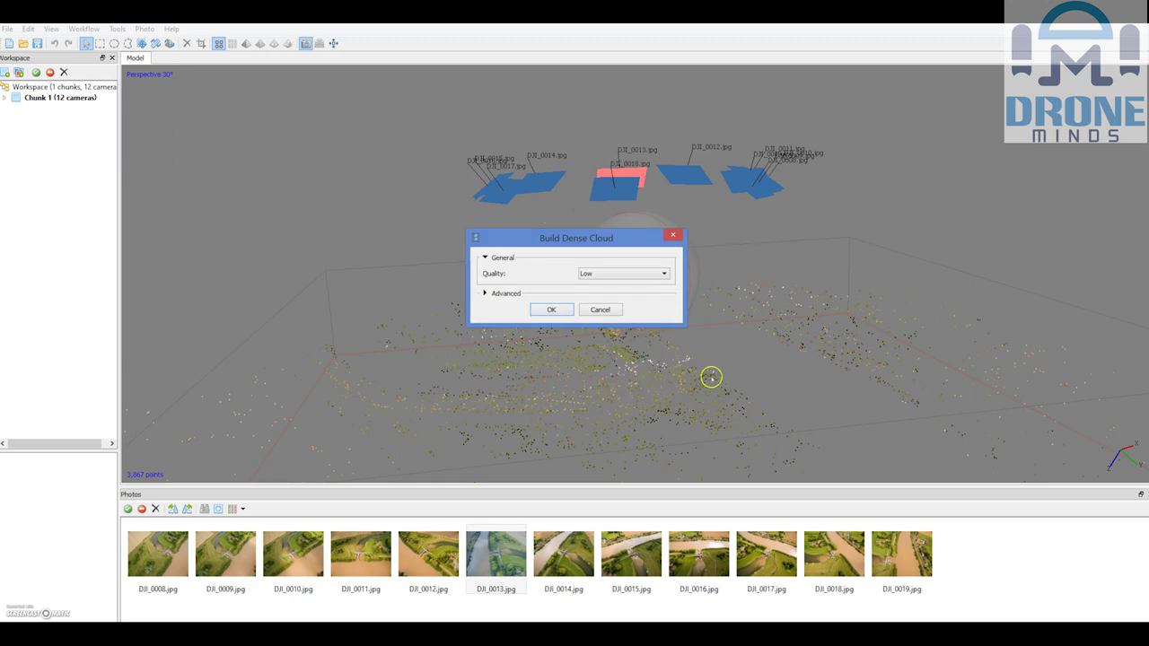
left_click(626, 277)
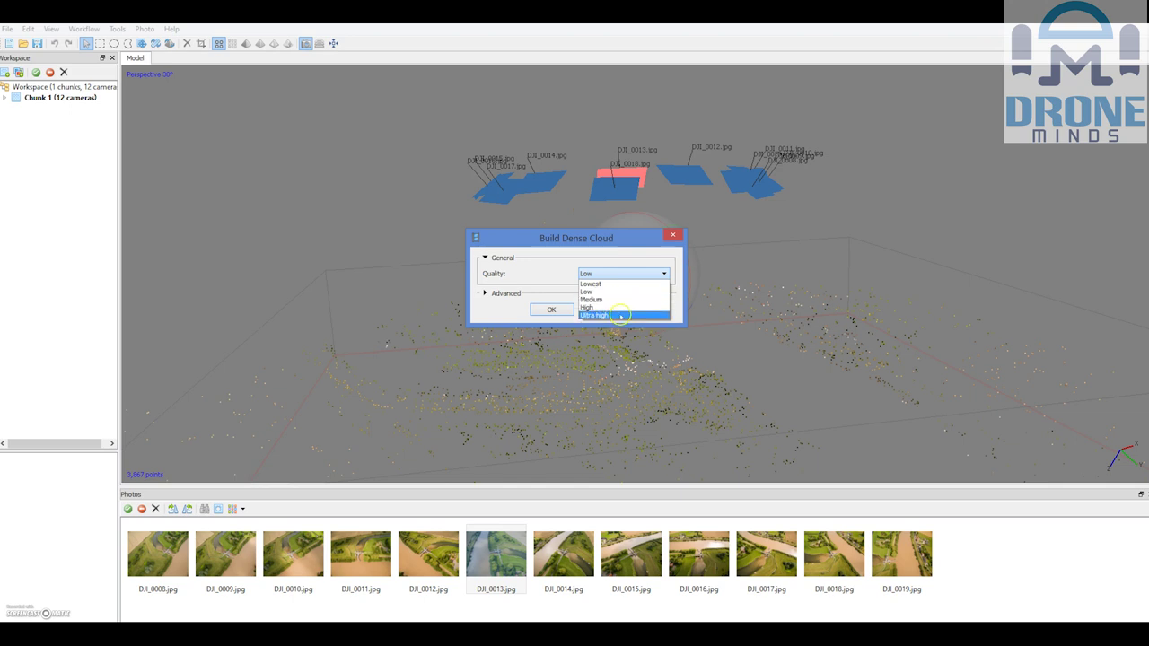
left_click(602, 301)
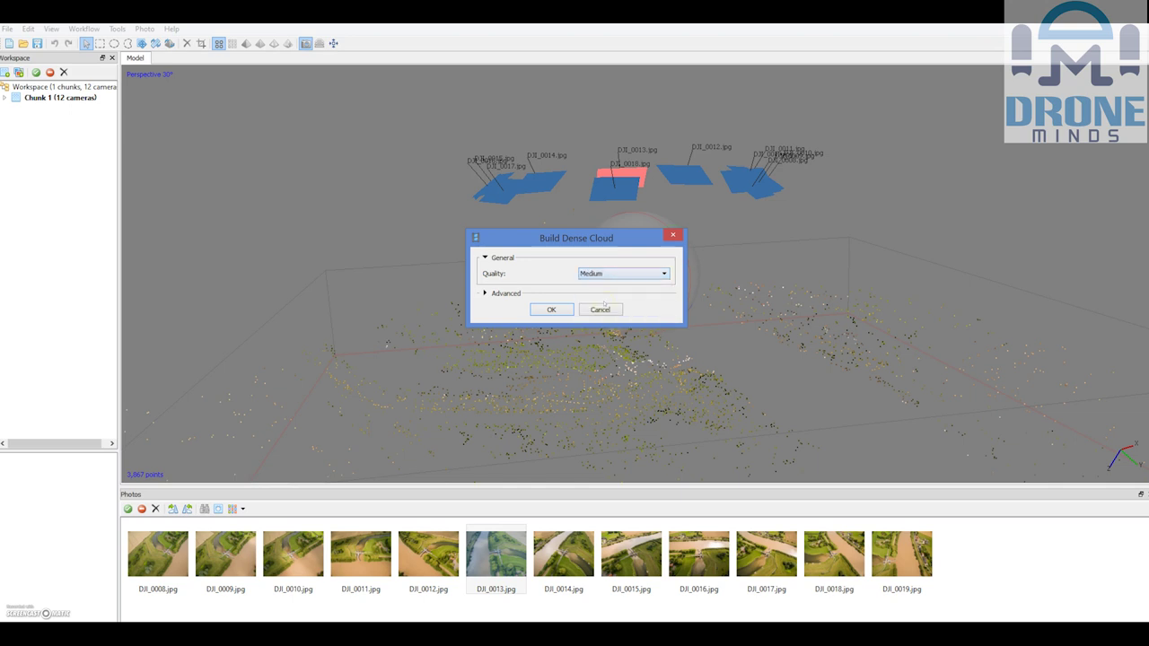
left_click(551, 310)
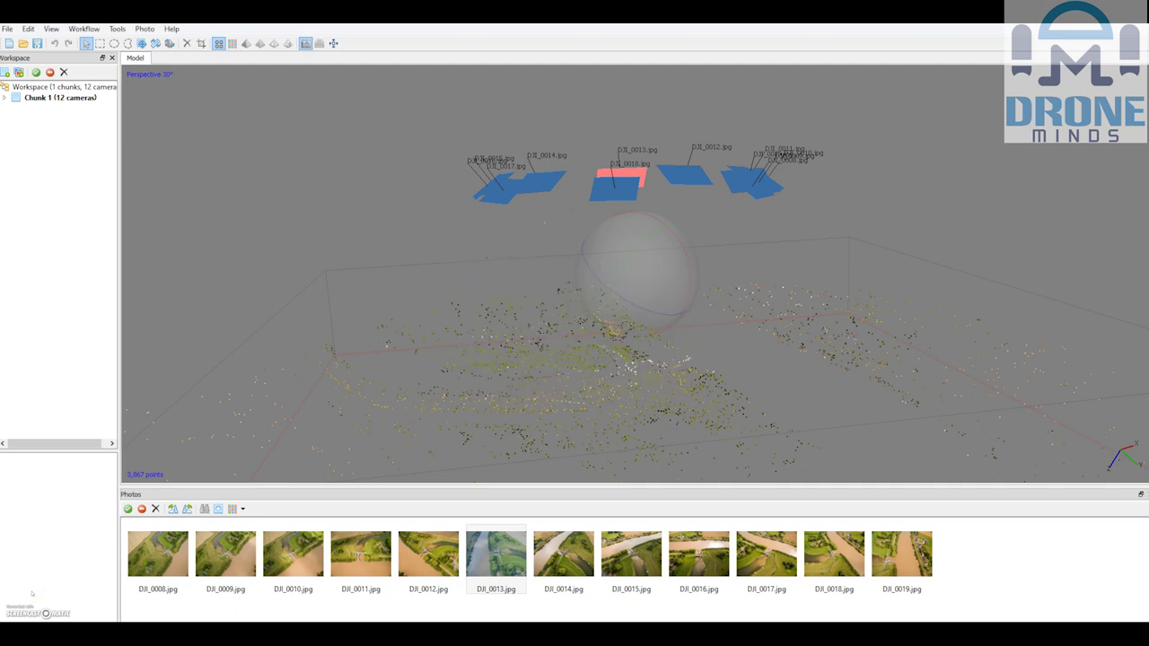
left_click_drag(557, 290, 518, 191)
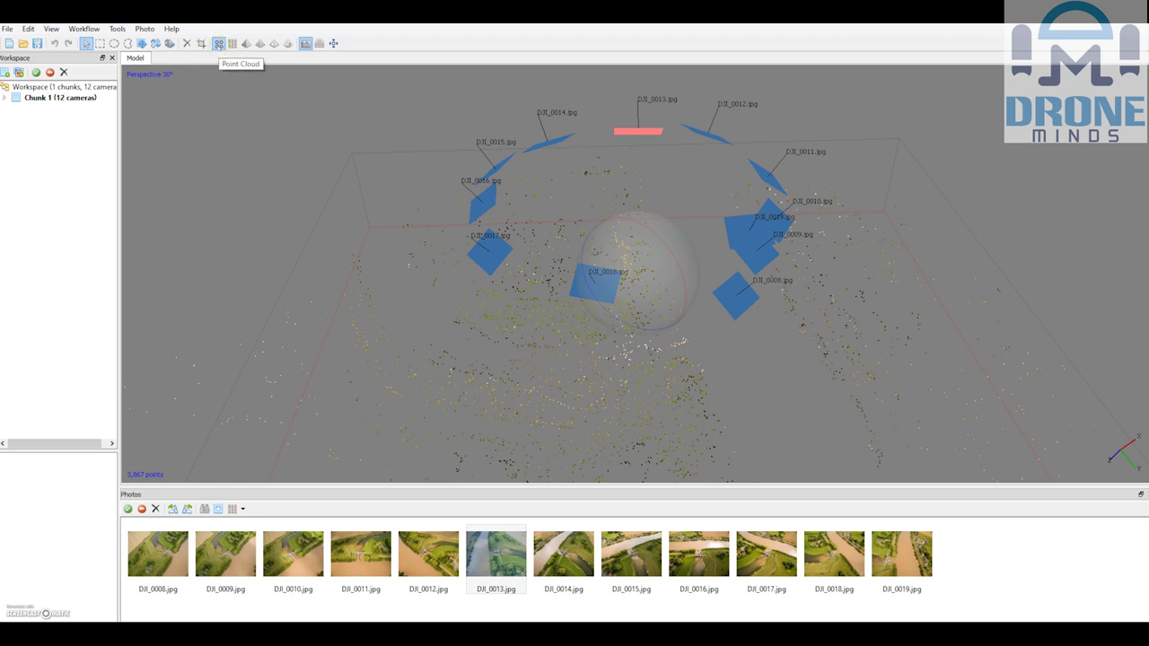
Switch the view to the dense point cloud and hide the camera markers.
left_click(232, 43)
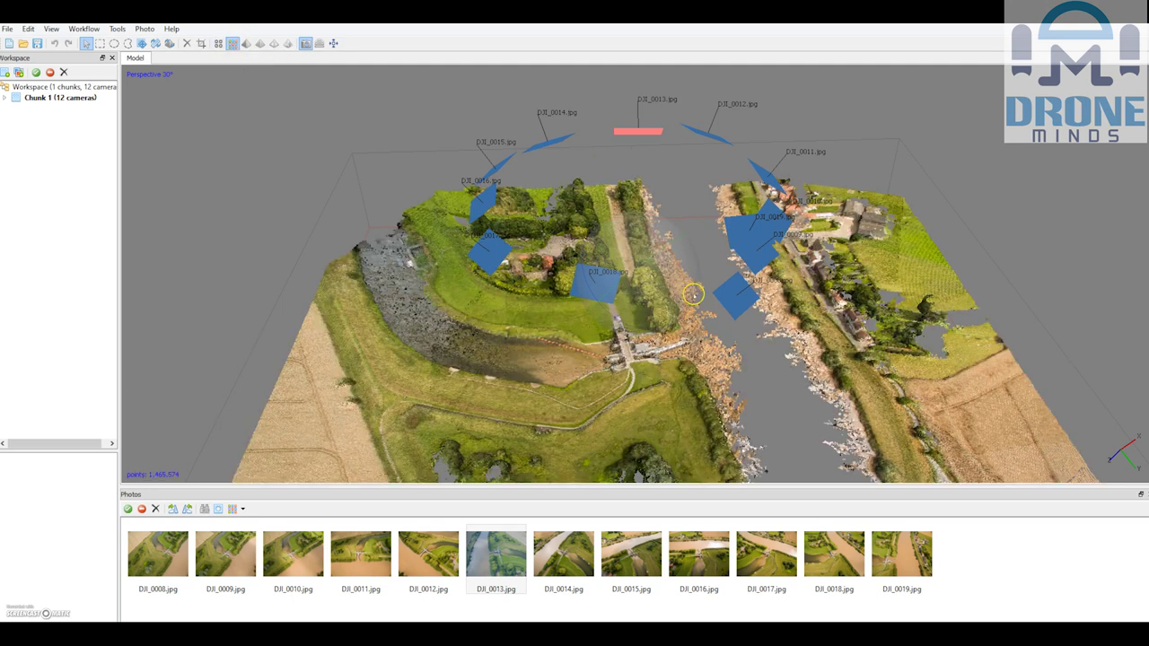
left_click(305, 43)
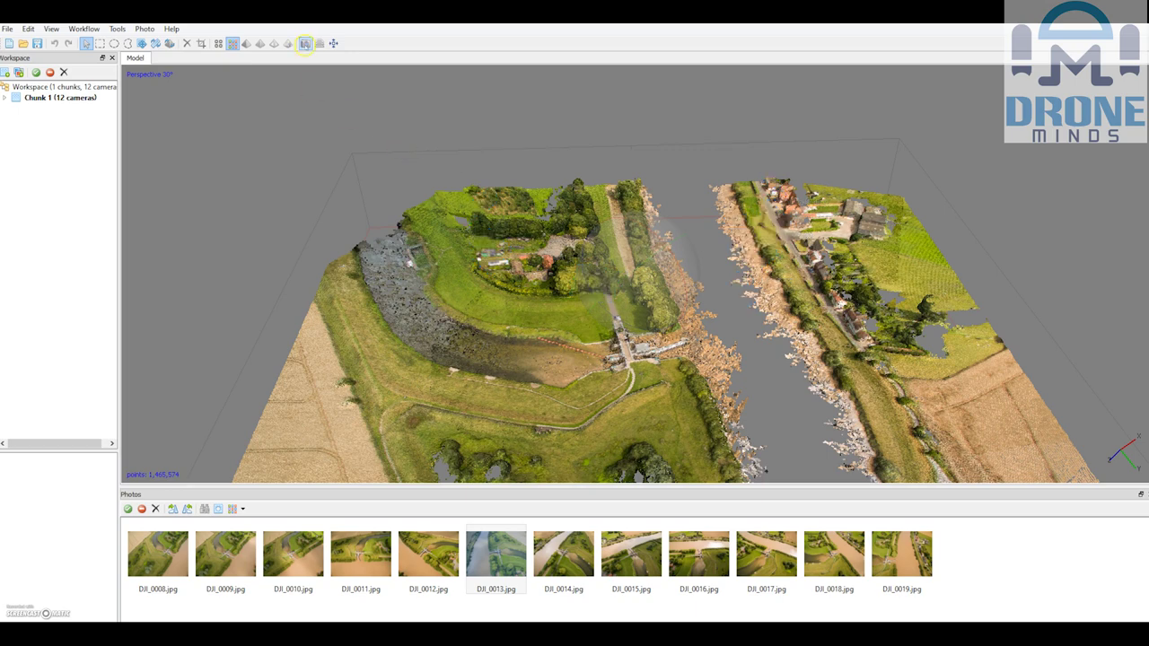
left_click_drag(751, 371, 597, 359)
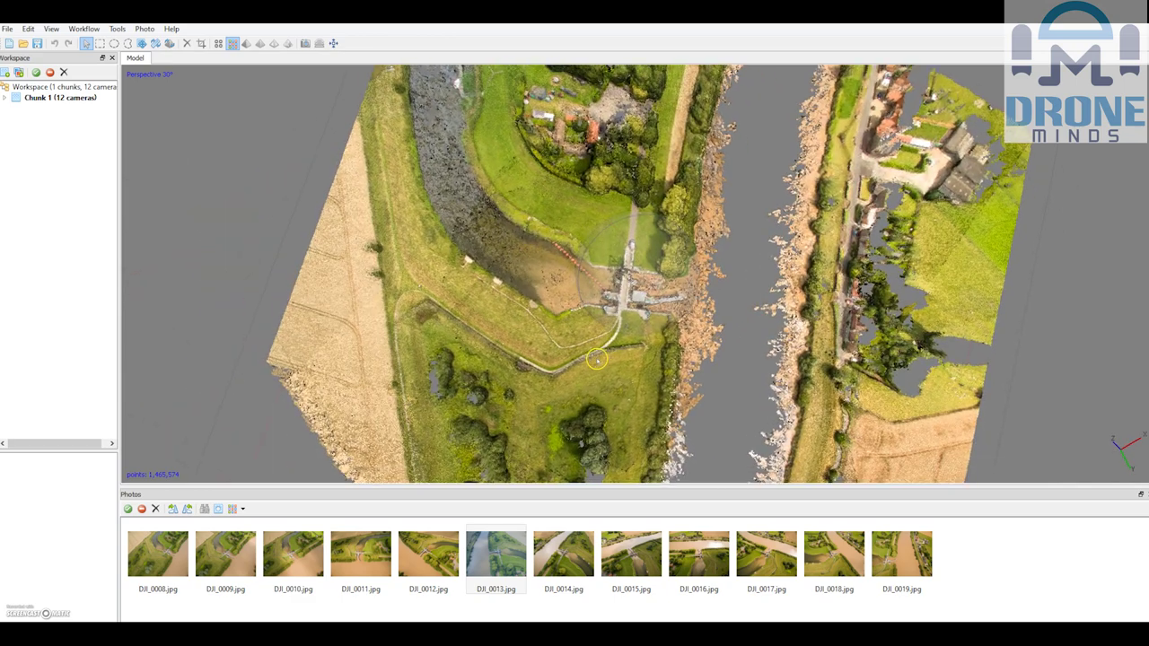
scroll(611, 351, "up", 10)
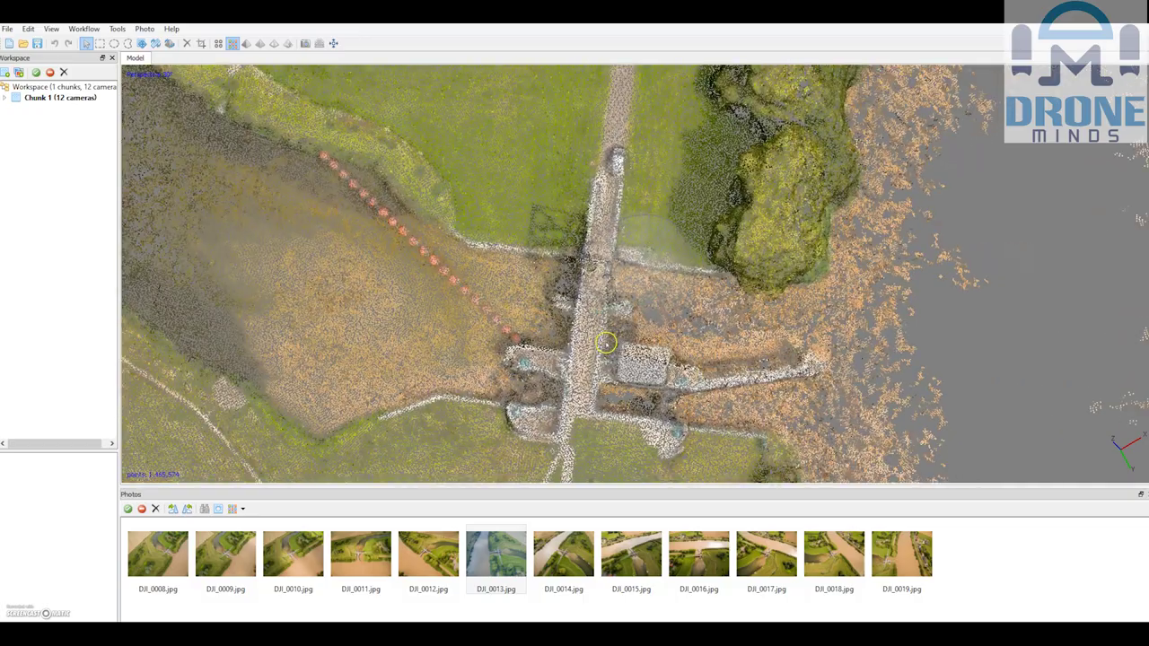
left_click_drag(603, 323, 586, 359)
Orbit and zoom around the 1.46-million-point cloud to inspect the river, weir and fields.
left_click_drag(676, 341, 679, 345)
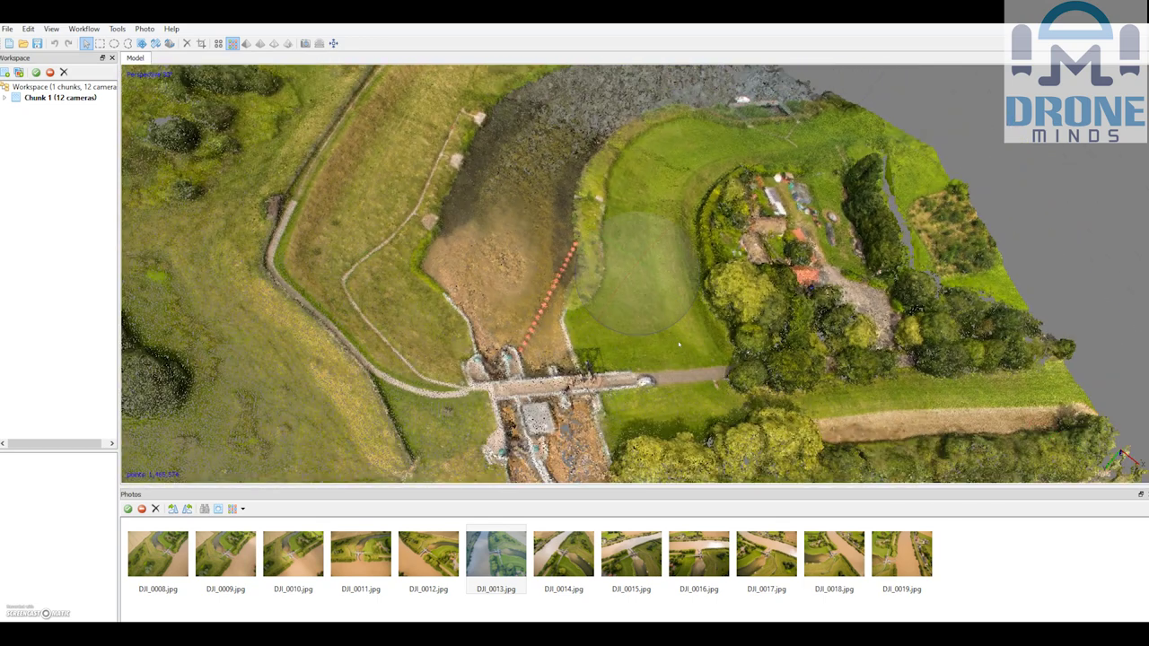
left_click_drag(656, 406, 730, 413)
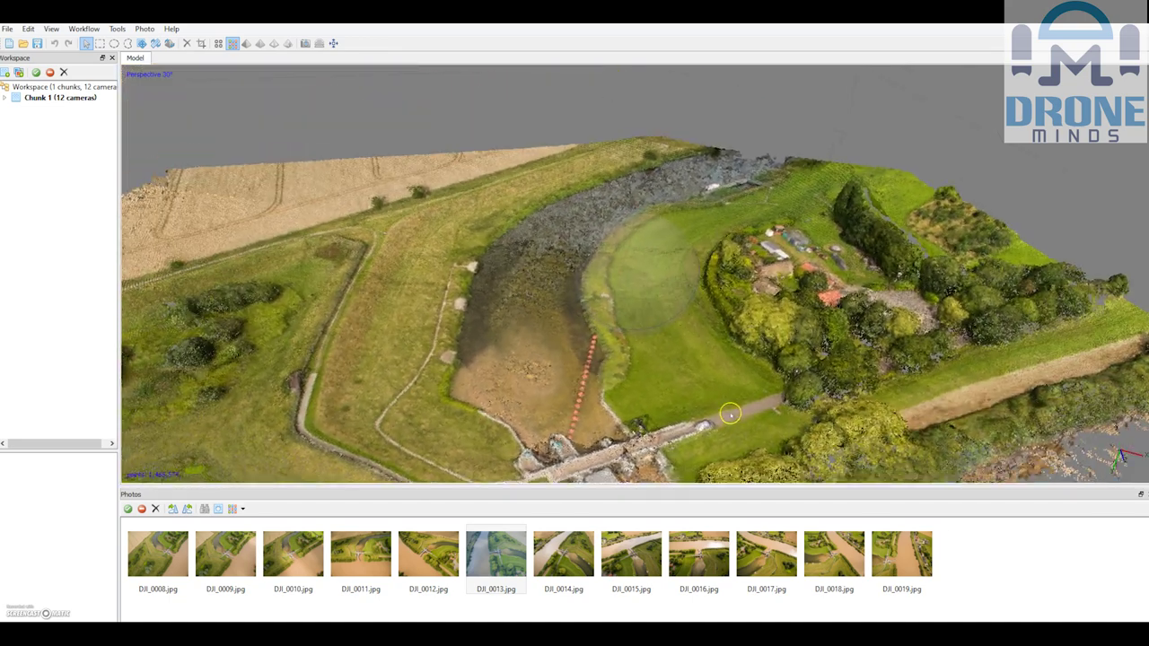
scroll(682, 398, "down", 3)
left_click_drag(628, 295, 587, 315)
mouse_move(659, 248)
left_mouse_down()
mouse_move(643, 231)
mouse_move(674, 297)
mouse_move(636, 315)
mouse_move(713, 260)
mouse_move(668, 274)
mouse_move(658, 257)
left_mouse_up()
mouse_move(676, 393)
left_mouse_down()
mouse_move(671, 364)
mouse_move(674, 386)
left_mouse_up()
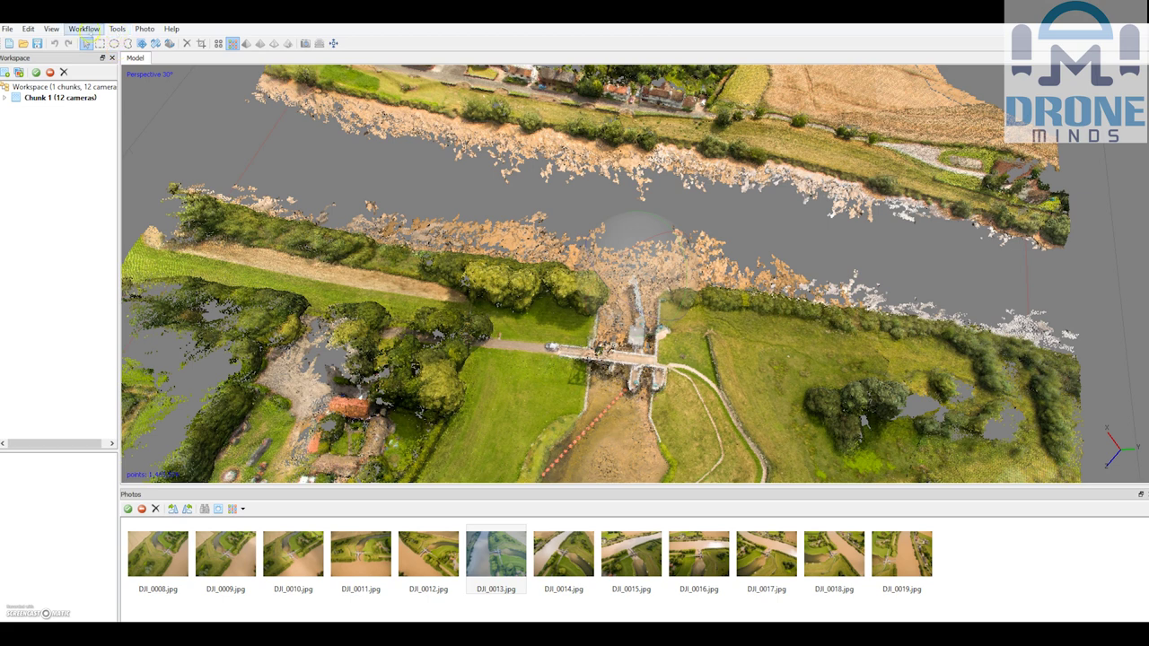
Build an Arbitrary mesh from the dense cloud with High face count (293,105).
left_click(83, 29)
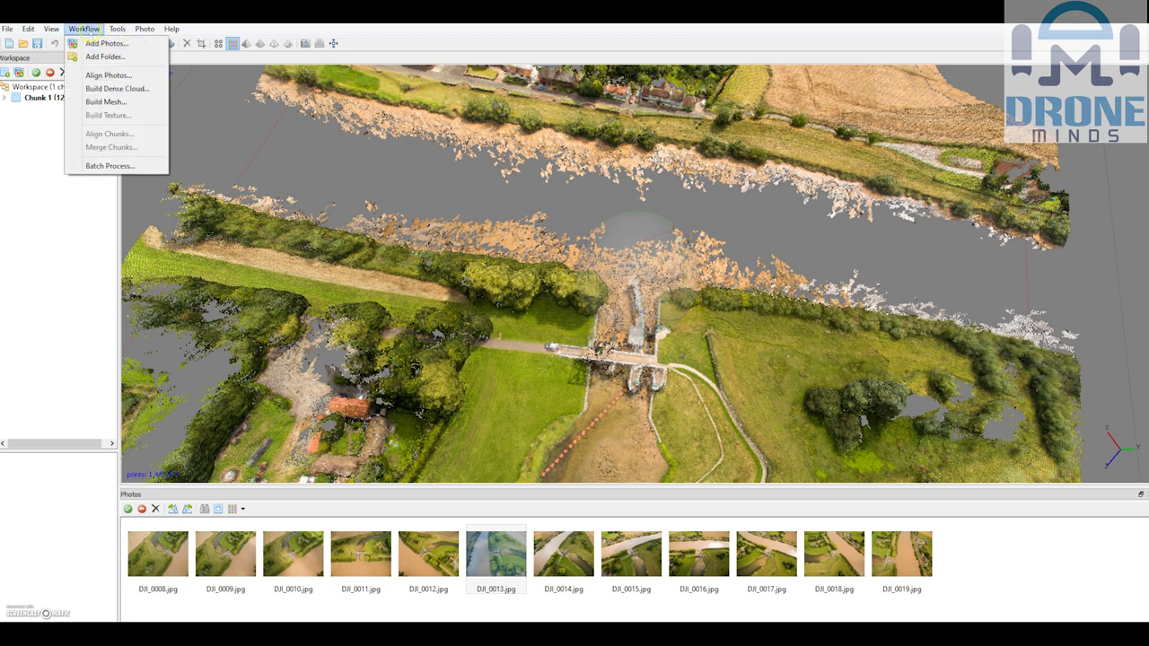
left_click(108, 101)
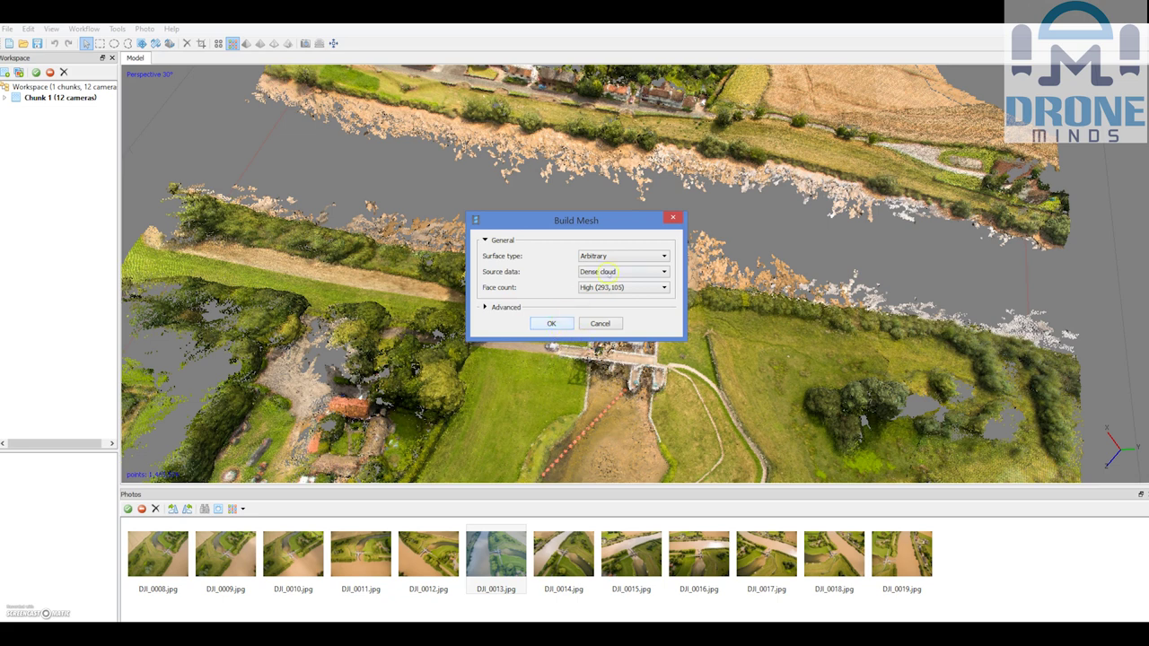
left_click(551, 323)
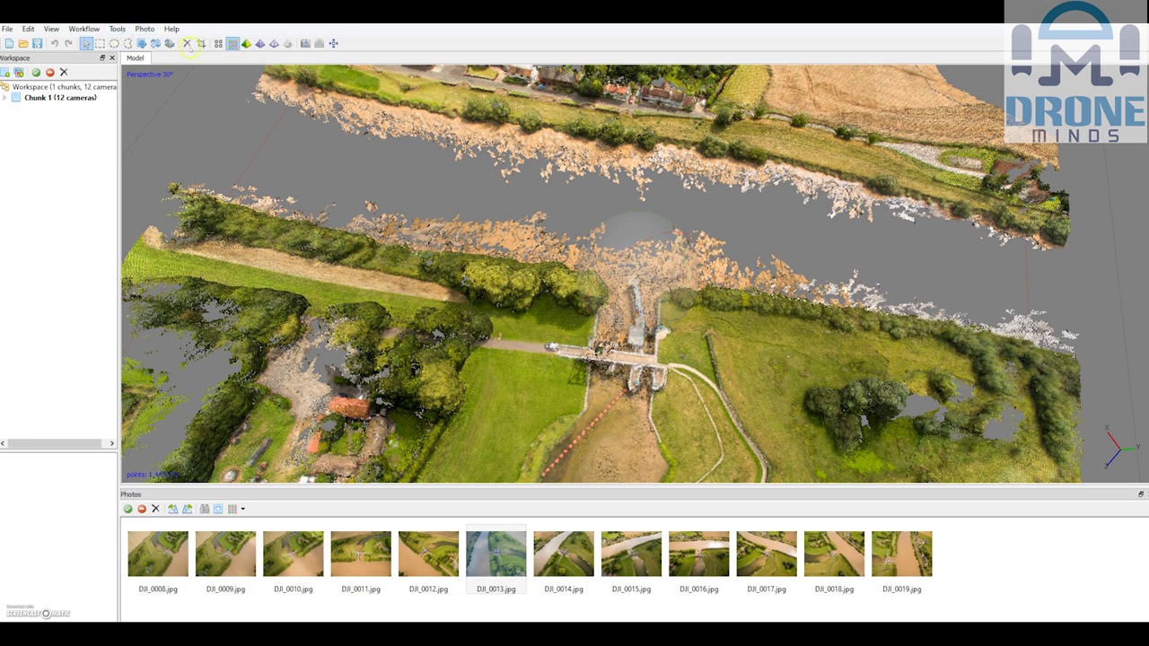
left_click(83, 29)
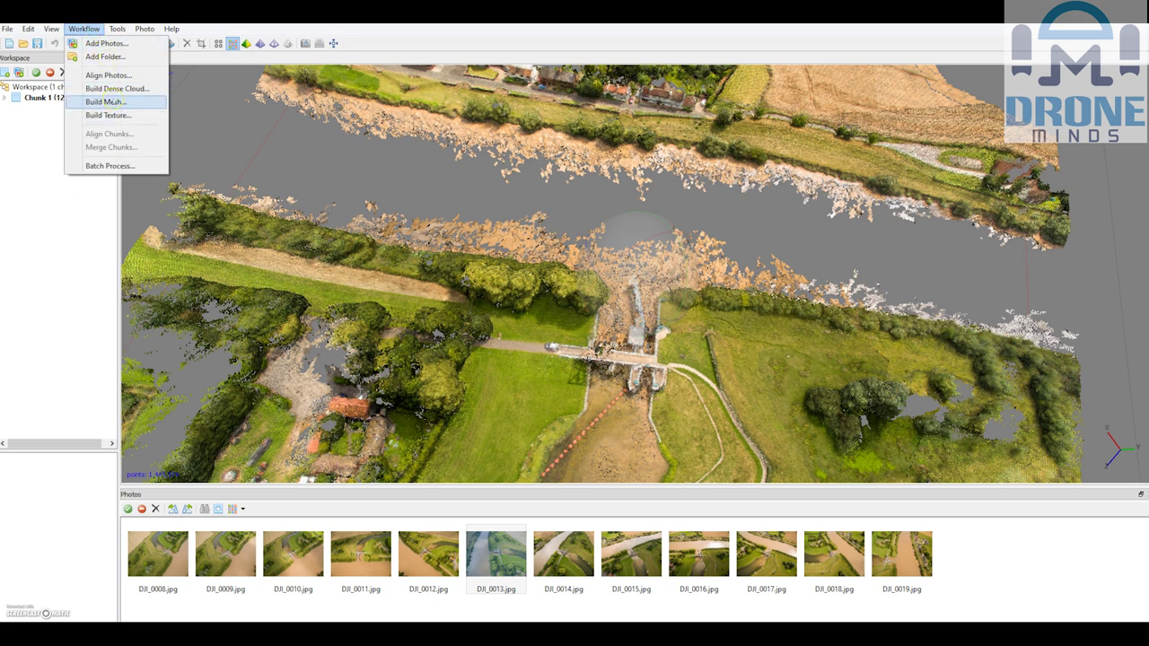
left_click(240, 59)
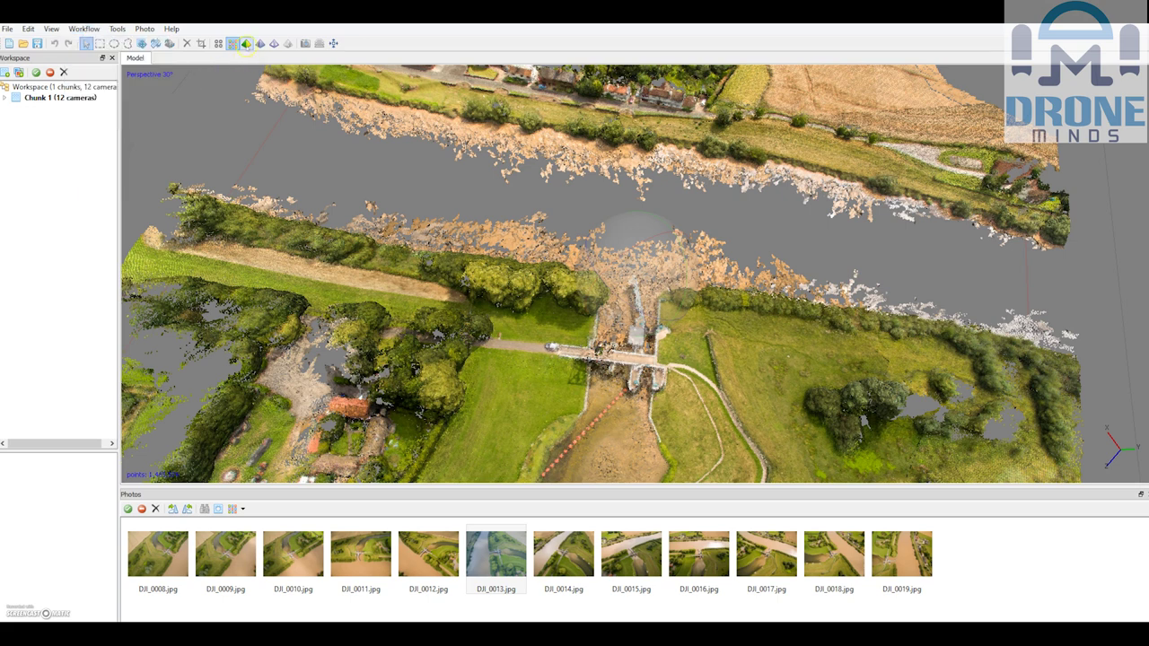
left_click(247, 44)
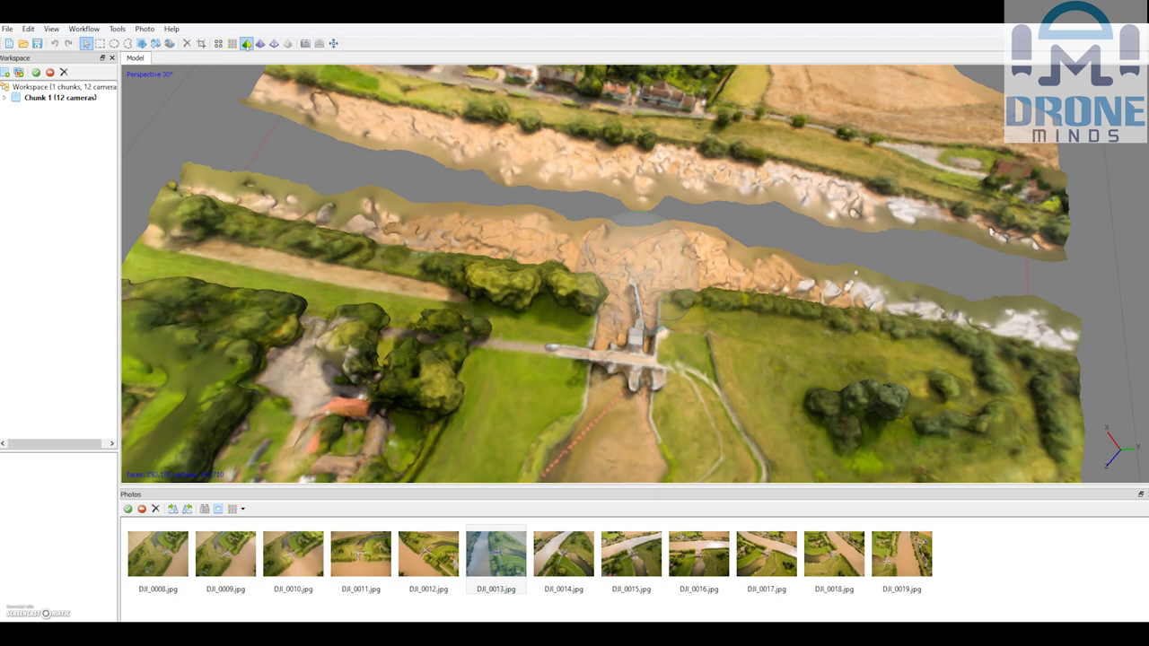
left_click(260, 43)
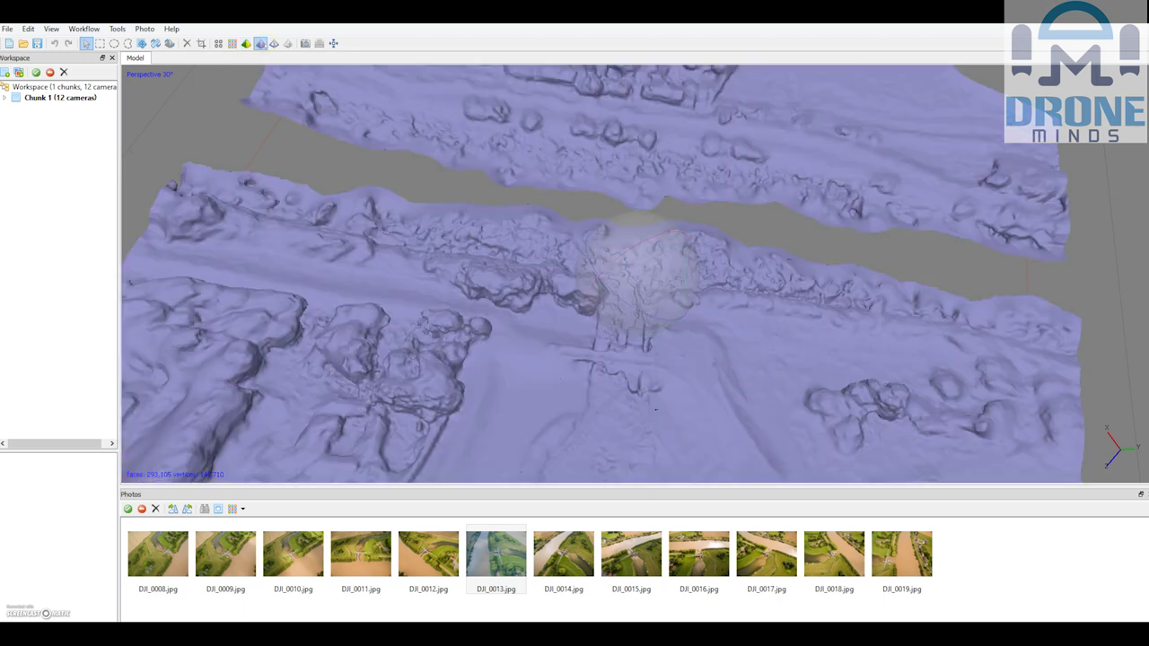
mouse_move(639, 304)
left_mouse_down()
mouse_move(616, 251)
mouse_move(616, 314)
mouse_move(649, 310)
mouse_move(650, 287)
mouse_move(690, 290)
mouse_move(651, 261)
mouse_move(628, 259)
mouse_move(629, 284)
left_mouse_up()
left_click(275, 43)
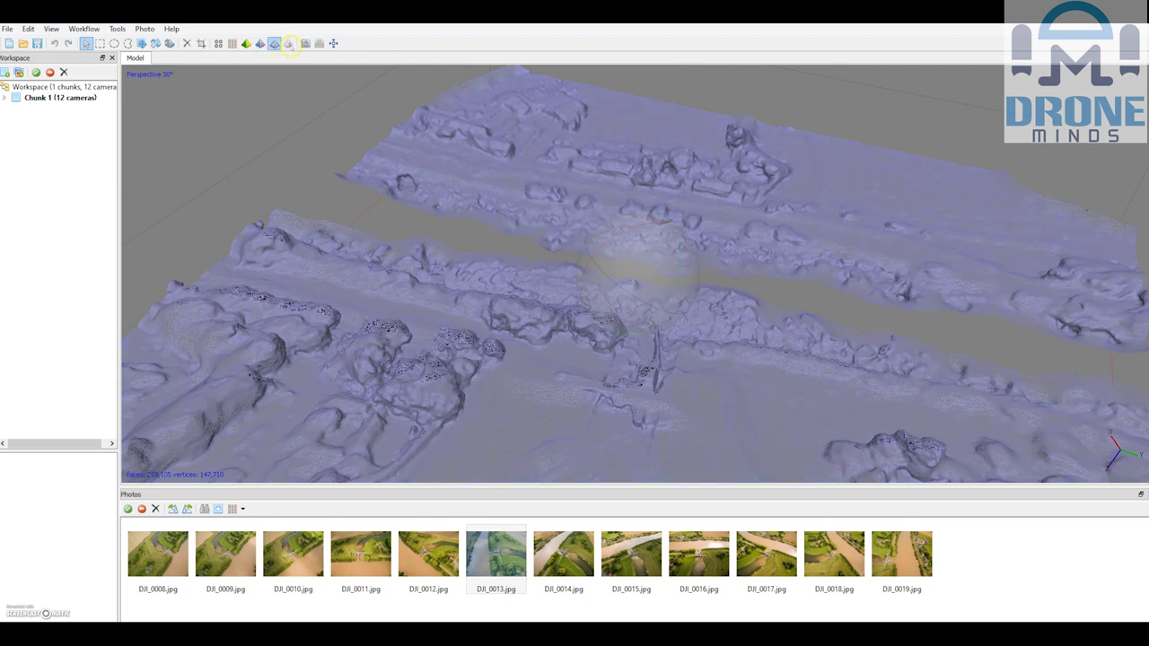
left_click(246, 43)
left_click(233, 43)
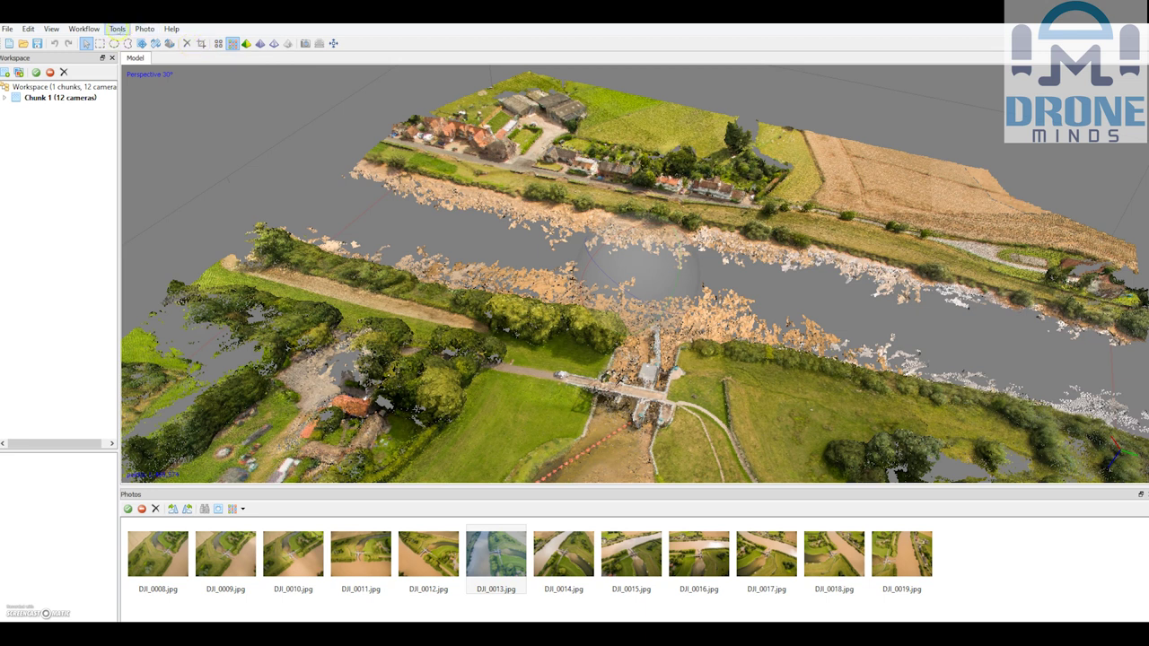
Build a 4096 x 1 texture with Generic mapping and Mosaic blending.
left_click(84, 29)
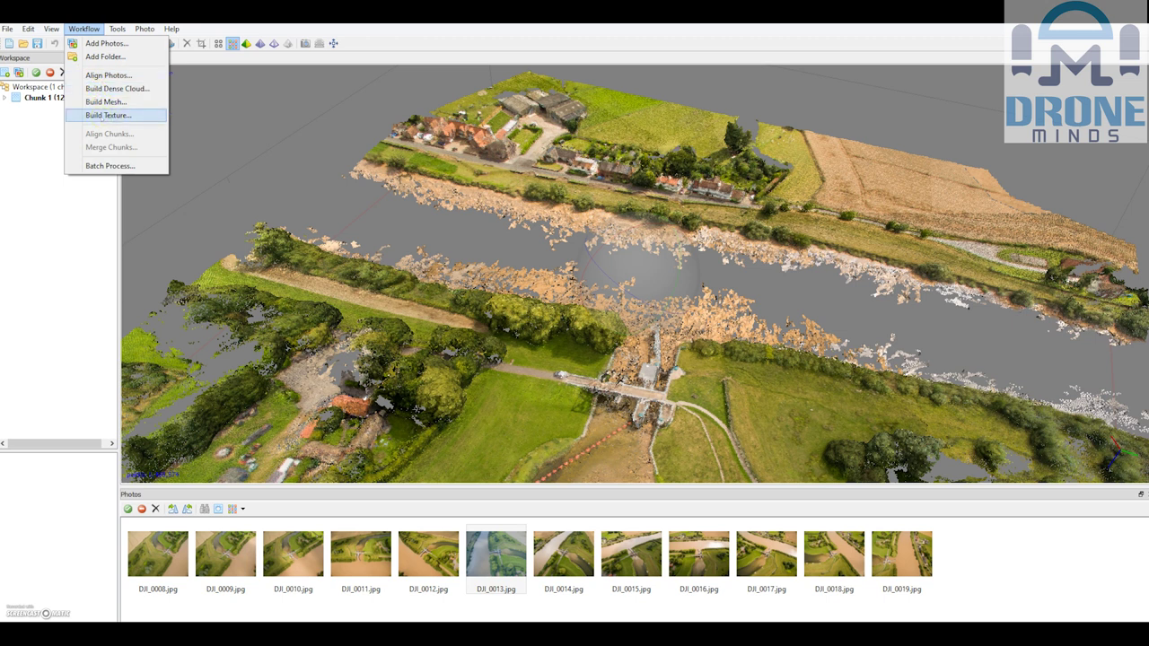
left_click(125, 115)
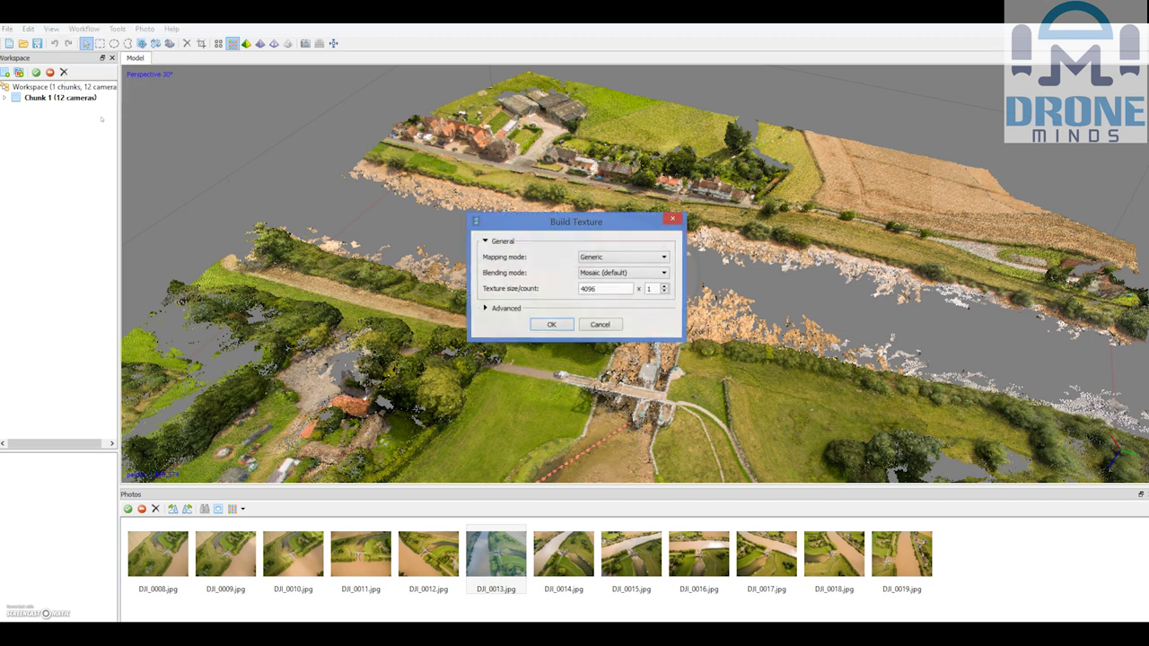
left_click(551, 325)
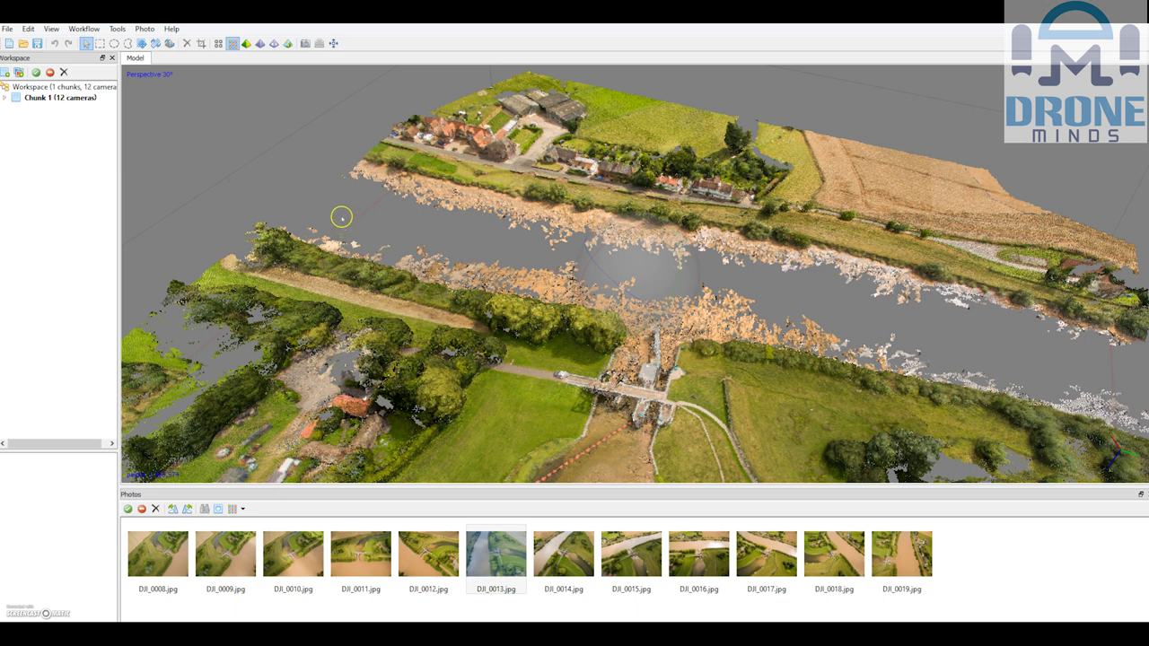
Show the mesh with its photo texture and orbit to a low oblique view along the river.
left_click(287, 43)
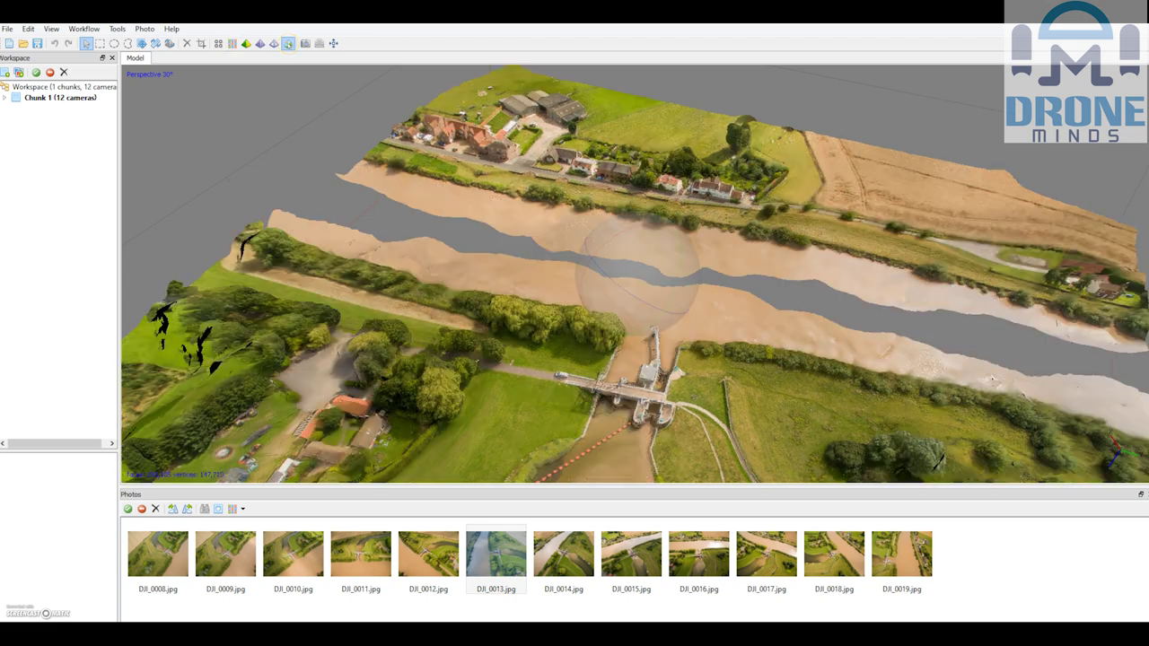
left_click_drag(783, 365, 721, 309)
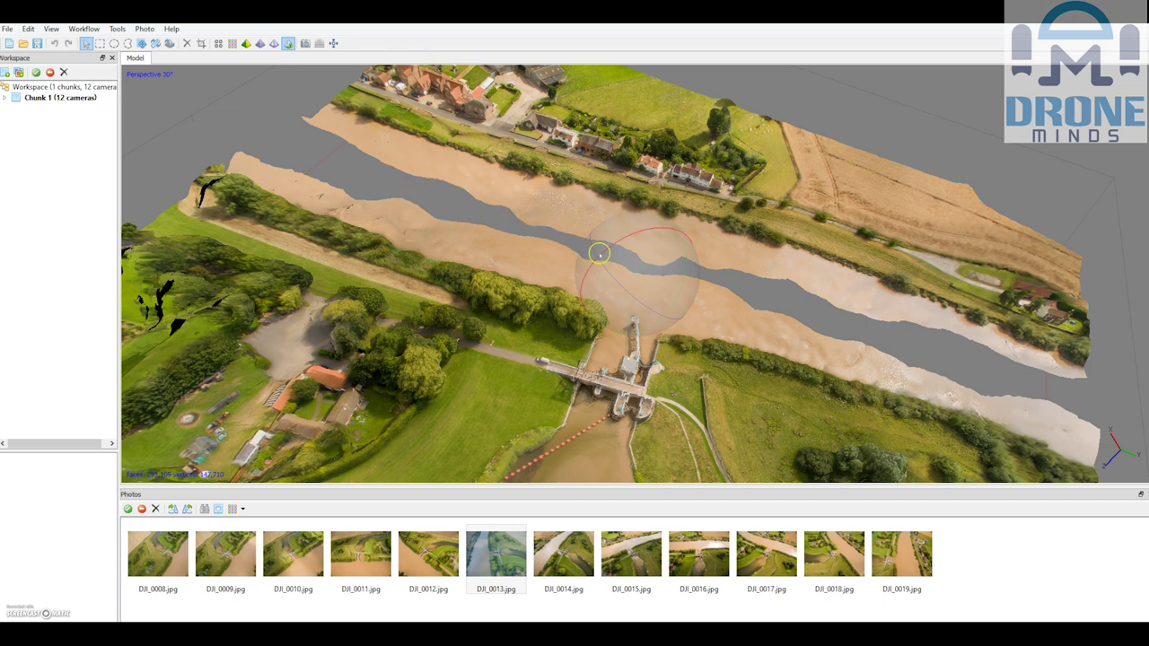
left_click_drag(693, 332, 667, 283)
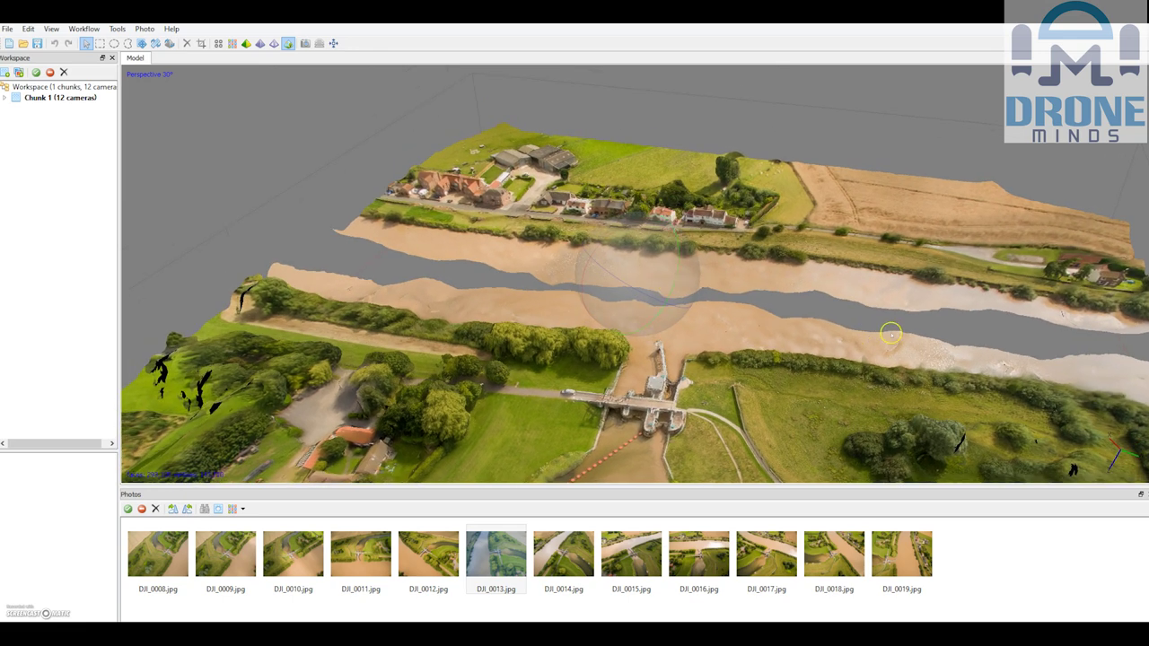
left_click(160, 558)
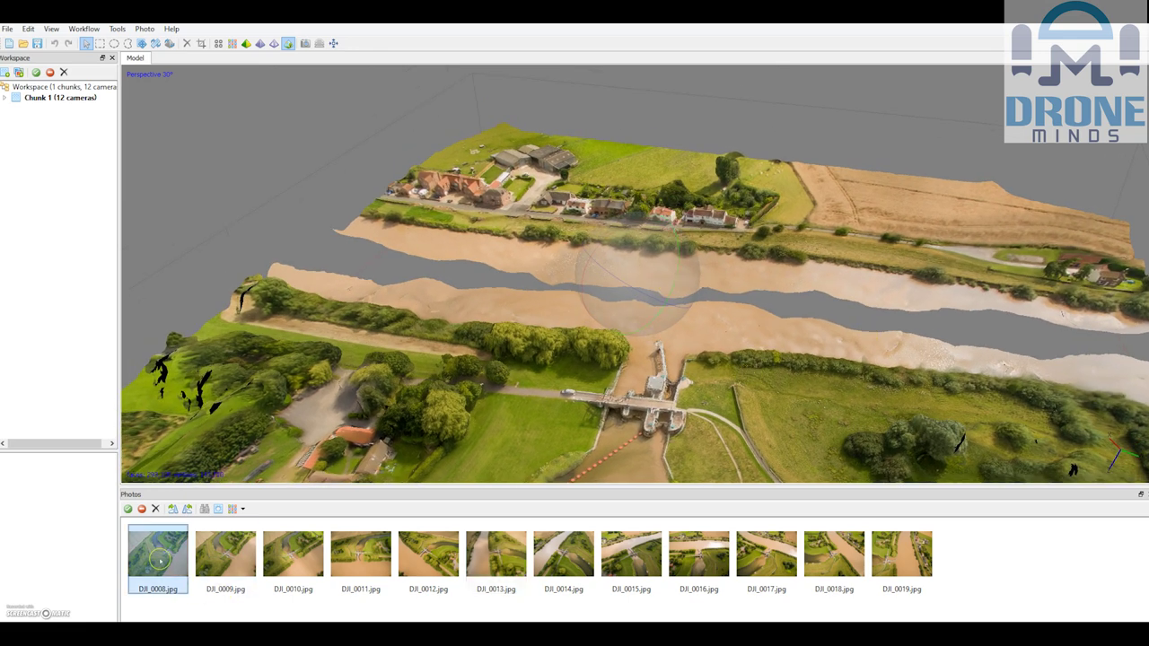
left_click(223, 553)
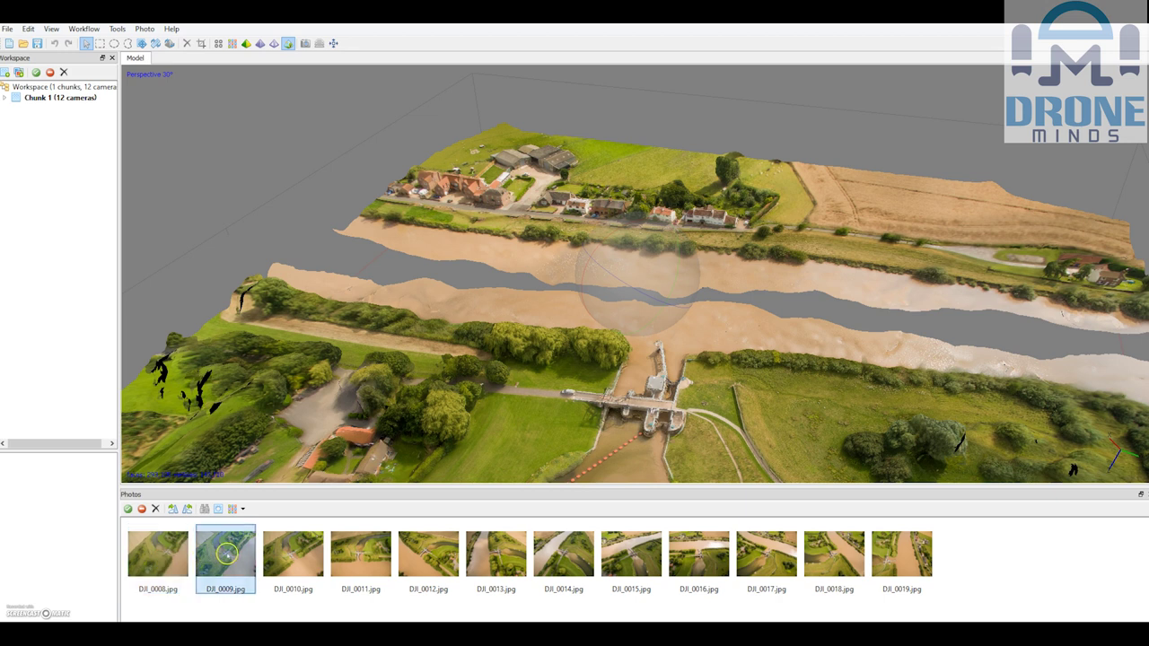
left_click(316, 543)
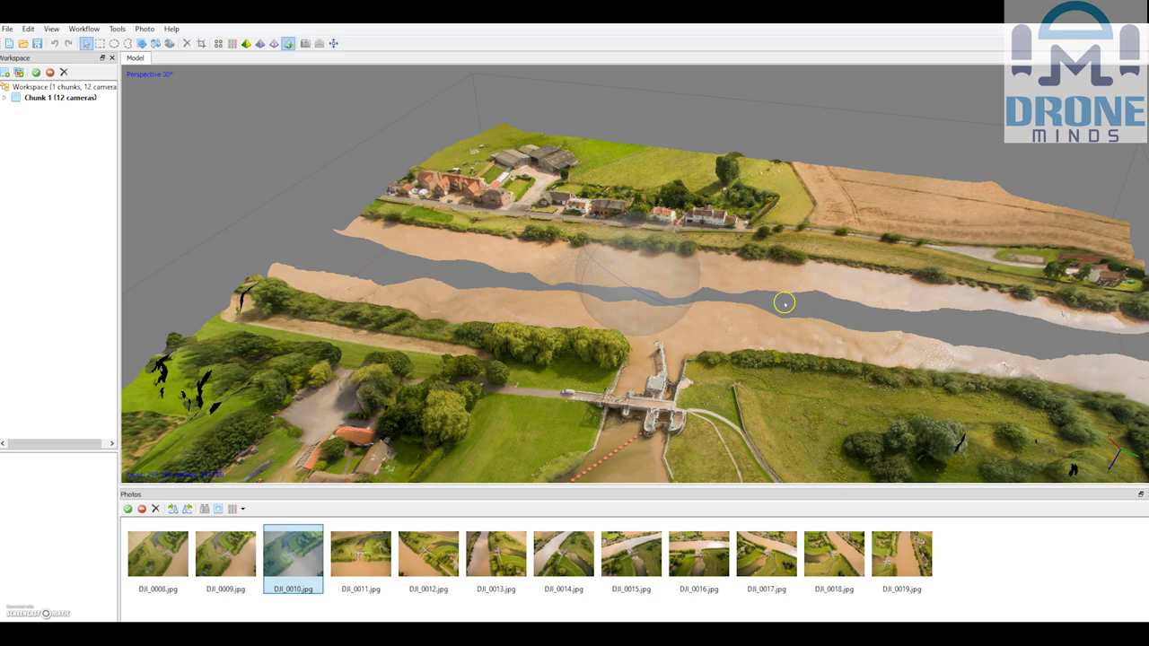
left_click_drag(664, 265, 716, 335)
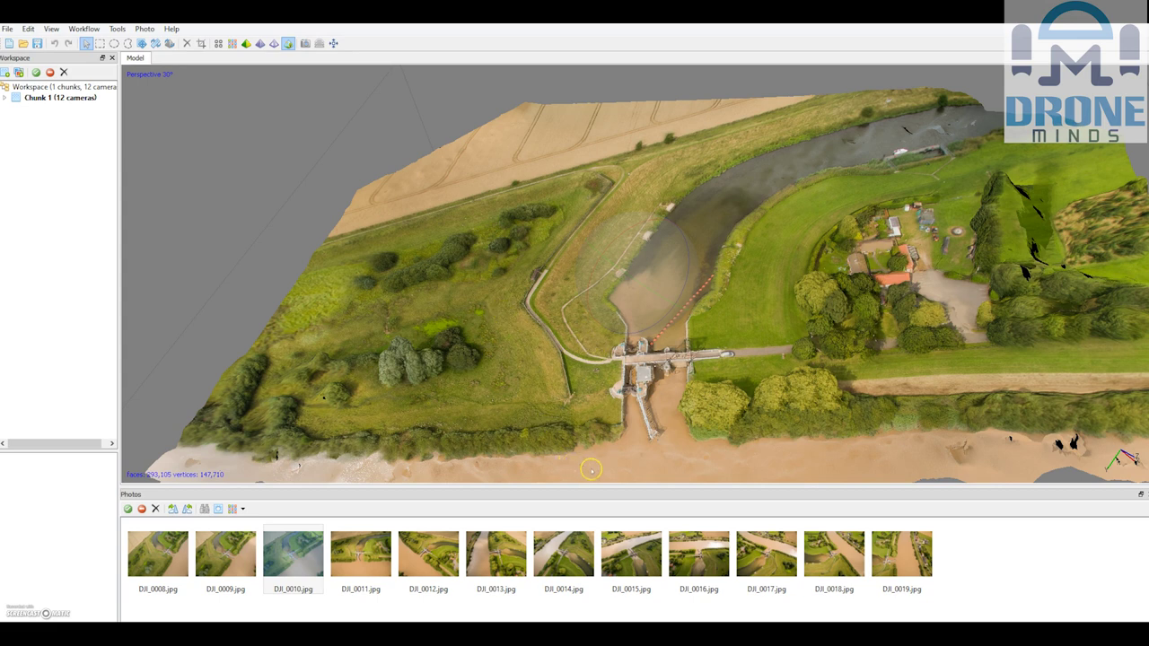
scroll(682, 339, "up", 5)
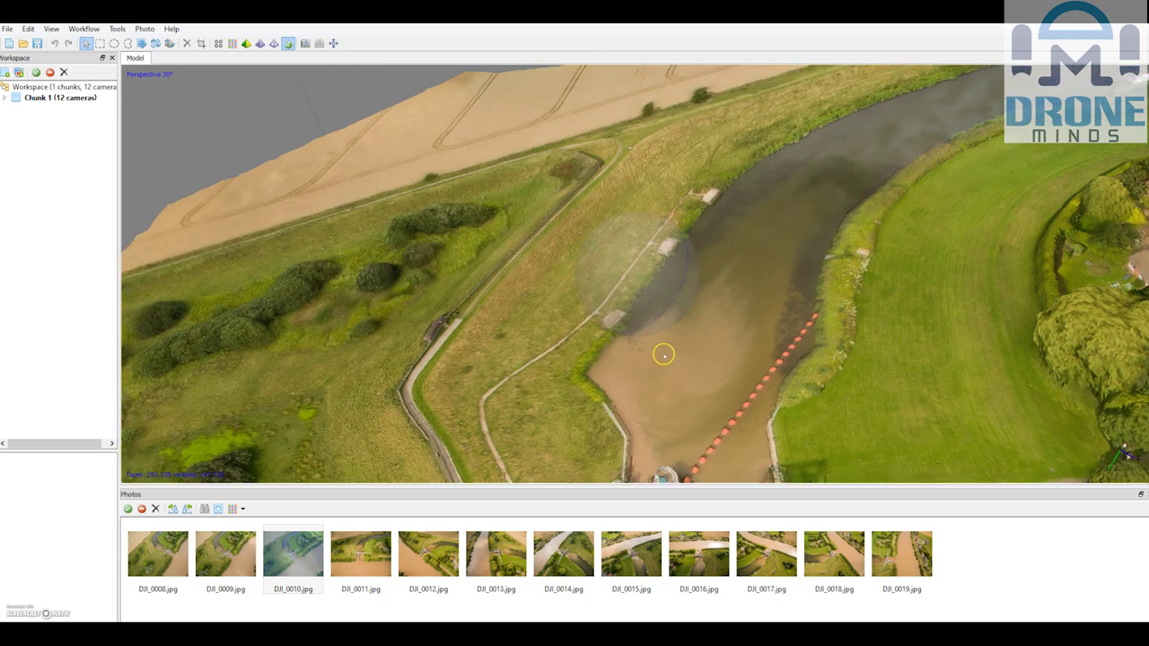
left_click_drag(663, 355, 663, 342)
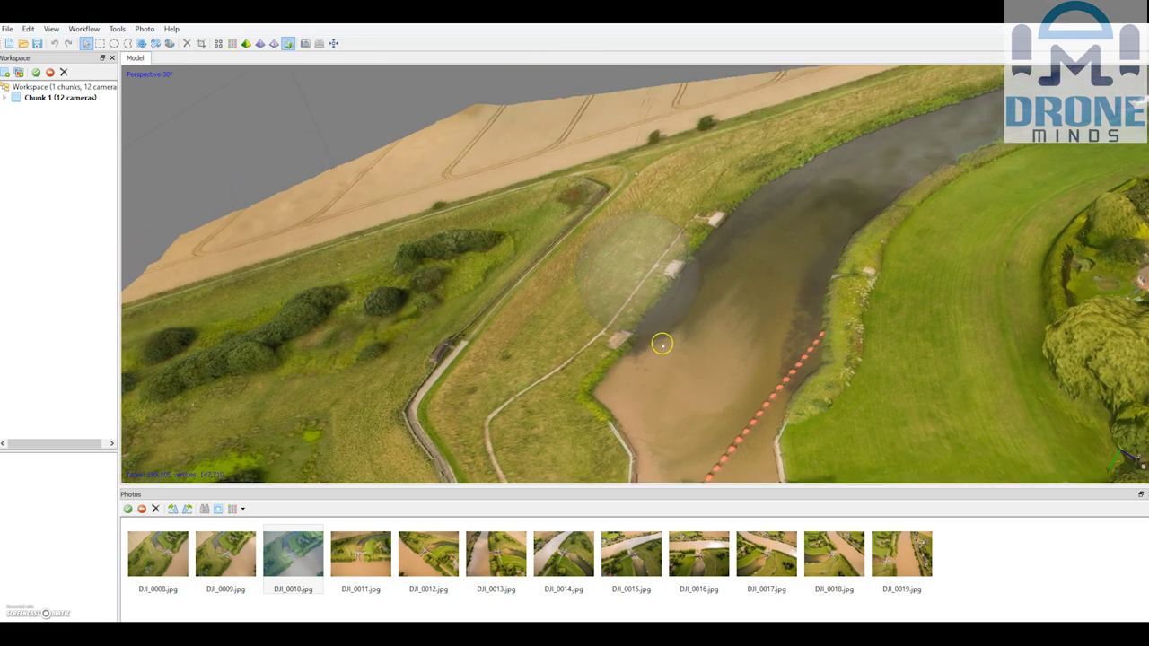
left_click_drag(648, 298, 682, 332)
scroll(704, 345, "up", 4)
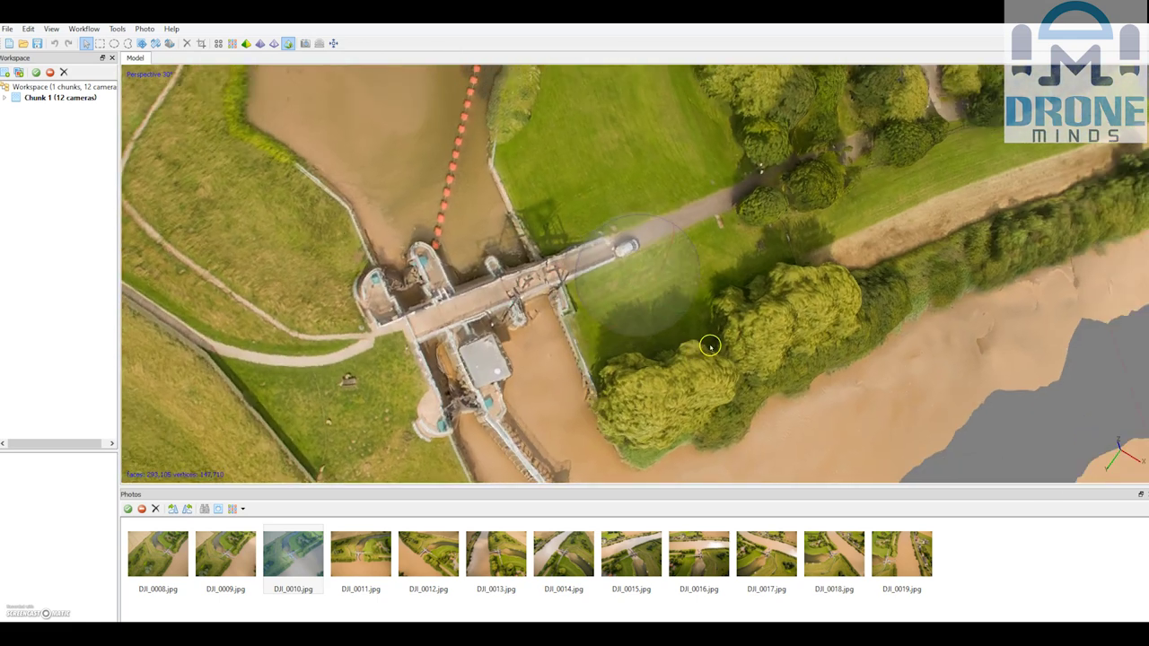
left_click_drag(669, 243, 603, 380)
left_click_drag(674, 419, 675, 409)
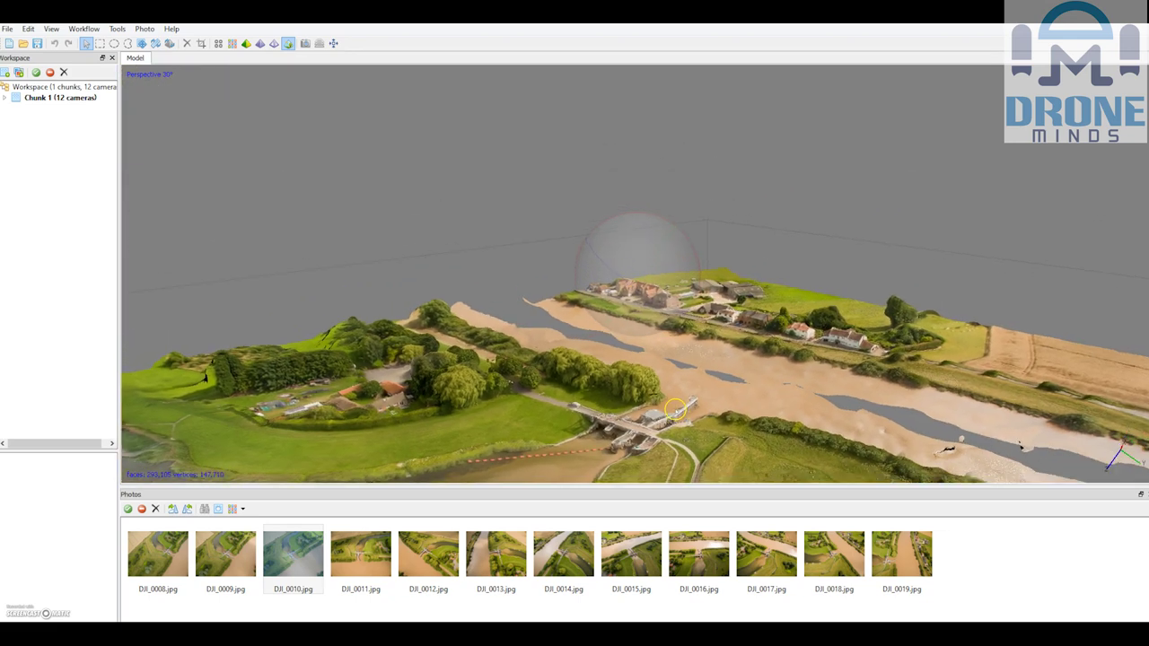
left_click(84, 29)
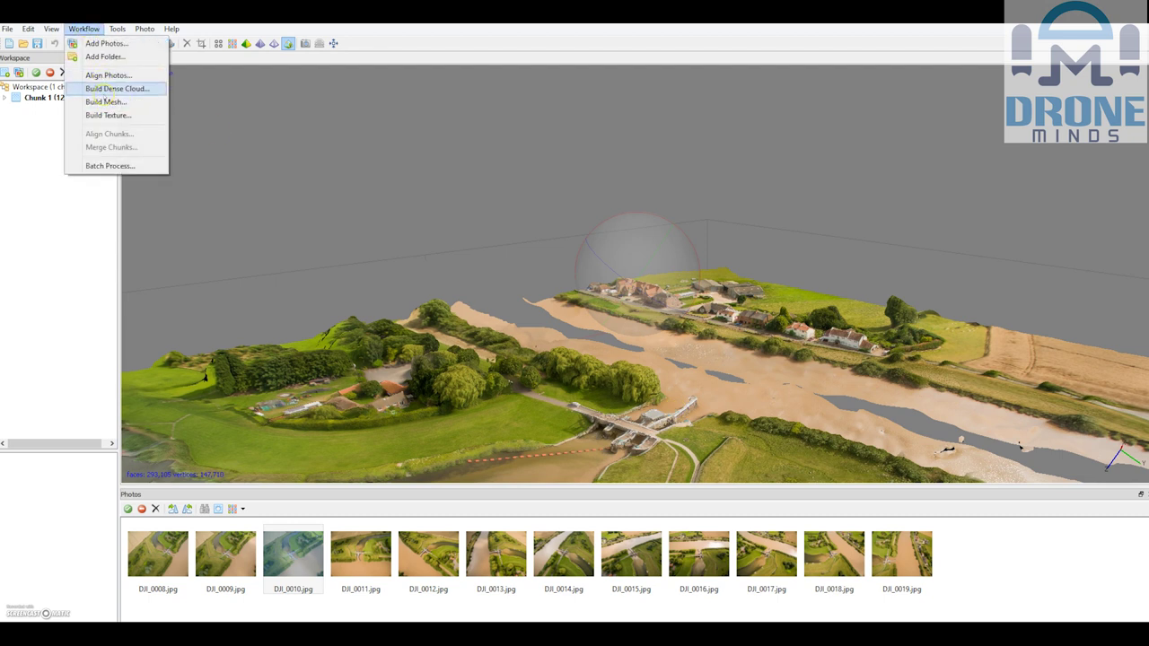
Dismiss the Workflow menu, inspect the textured mesh from top-down and oblique angles, then open File.
left_click(610, 259)
left_click_drag(616, 259, 657, 316)
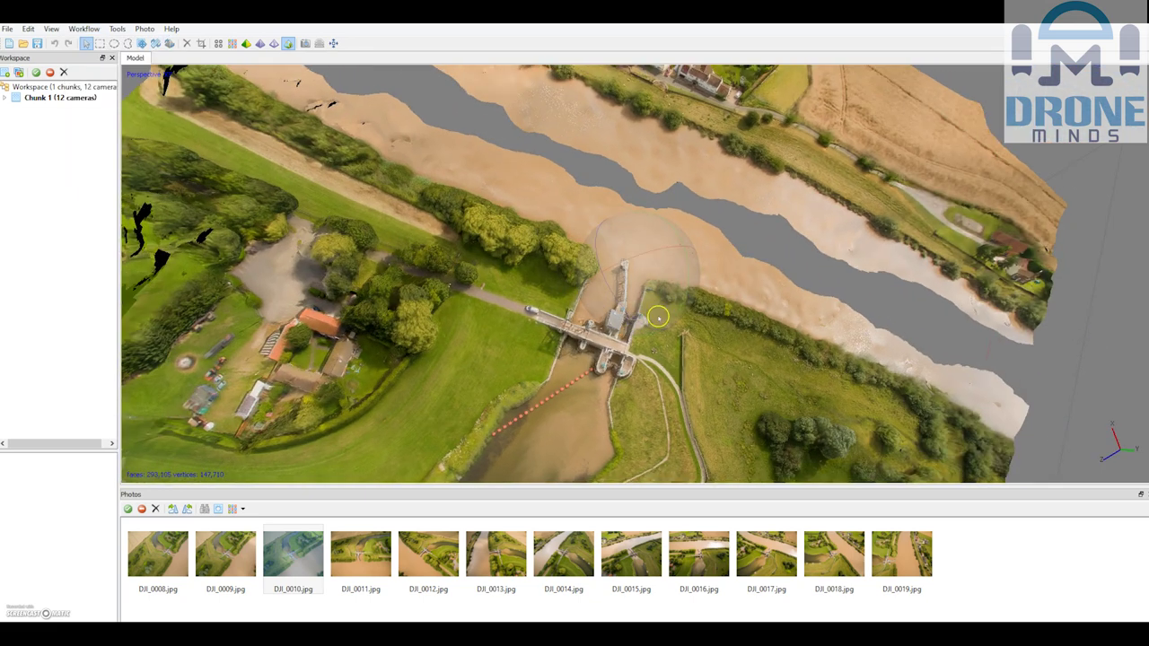
left_click_drag(588, 253, 664, 307)
mouse_move(680, 264)
left_mouse_down()
mouse_move(649, 290)
mouse_move(659, 249)
mouse_move(646, 288)
mouse_move(768, 260)
mouse_move(676, 281)
left_mouse_up()
left_click_drag(593, 286, 670, 280)
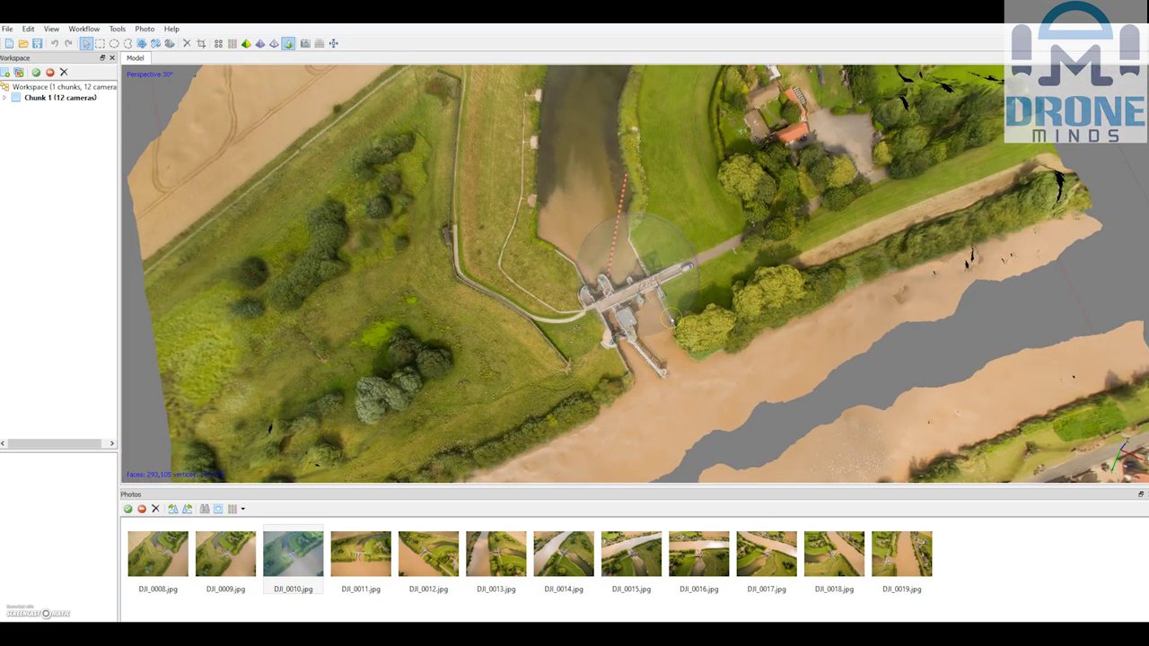
left_click_drag(664, 307, 674, 284)
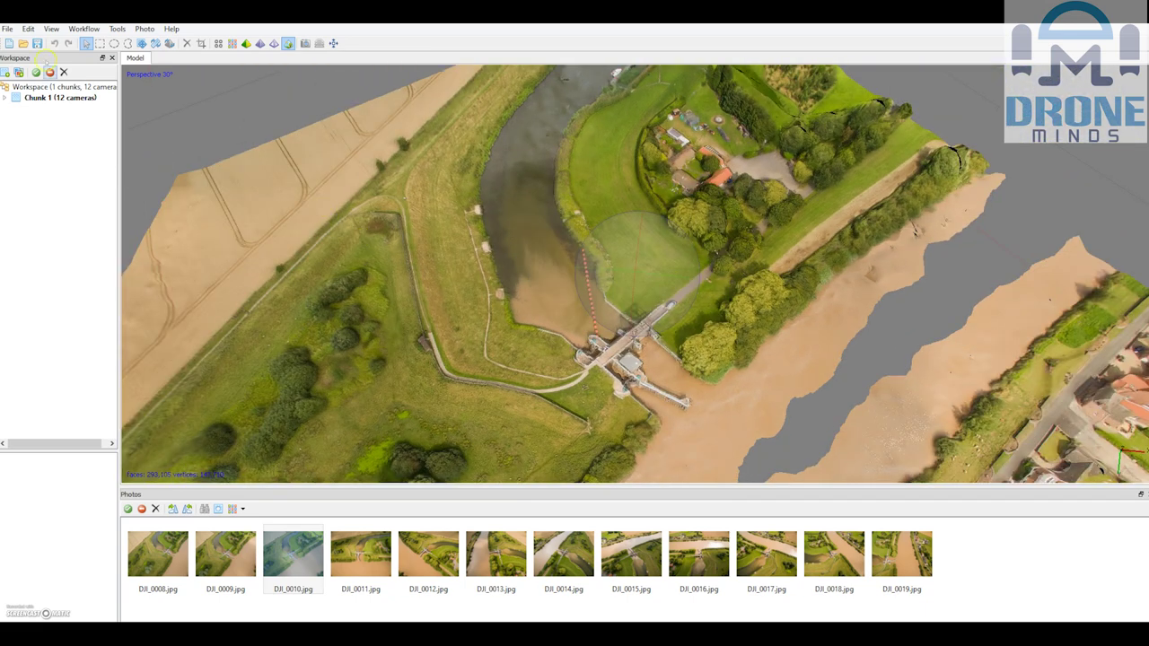
left_click(7, 29)
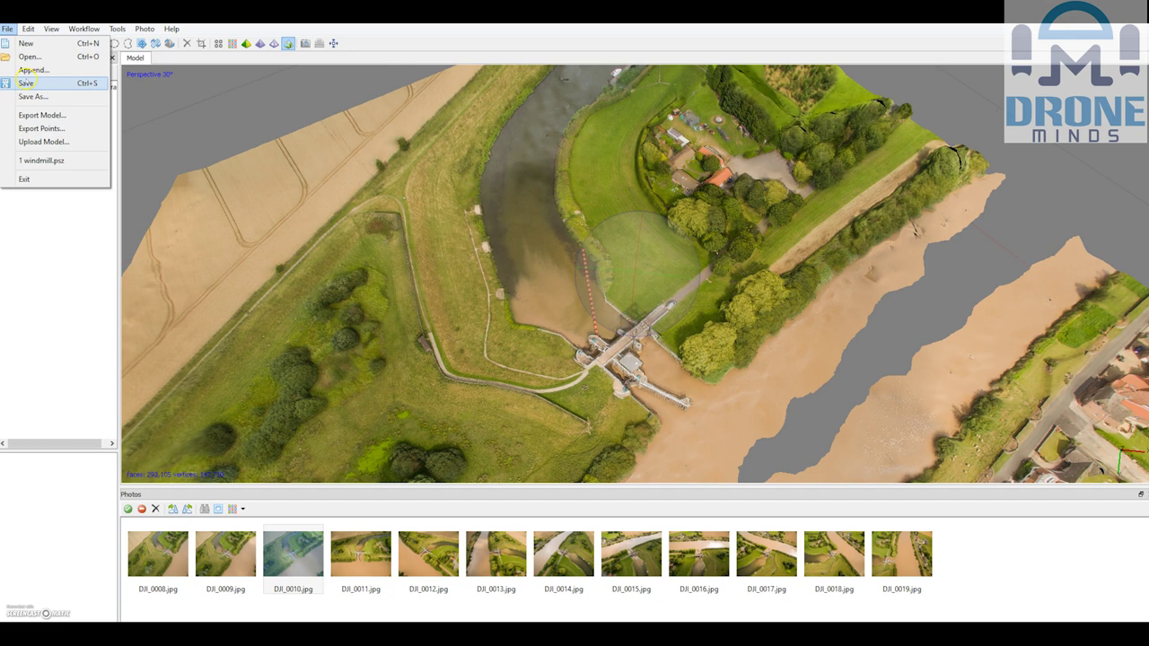
Start saving the project and browse to Drone Minds Reviews\DJI Phantom 3\8 August 2015 Barmby Barrage.
left_click(26, 83)
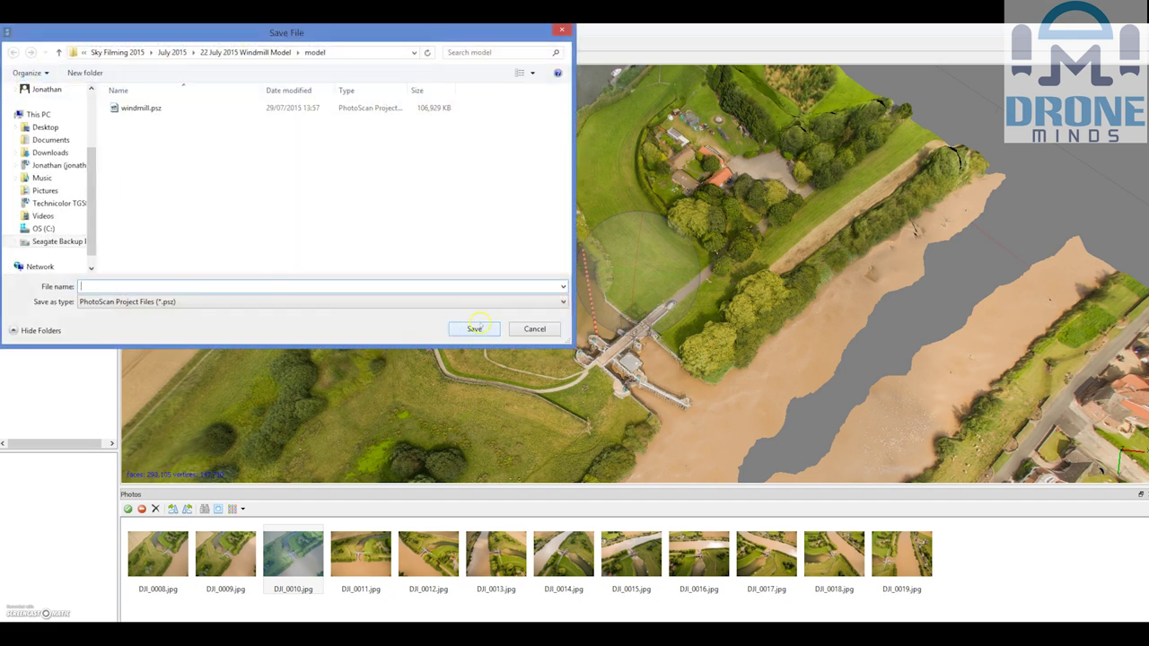
left_click(245, 52)
left_click(175, 52)
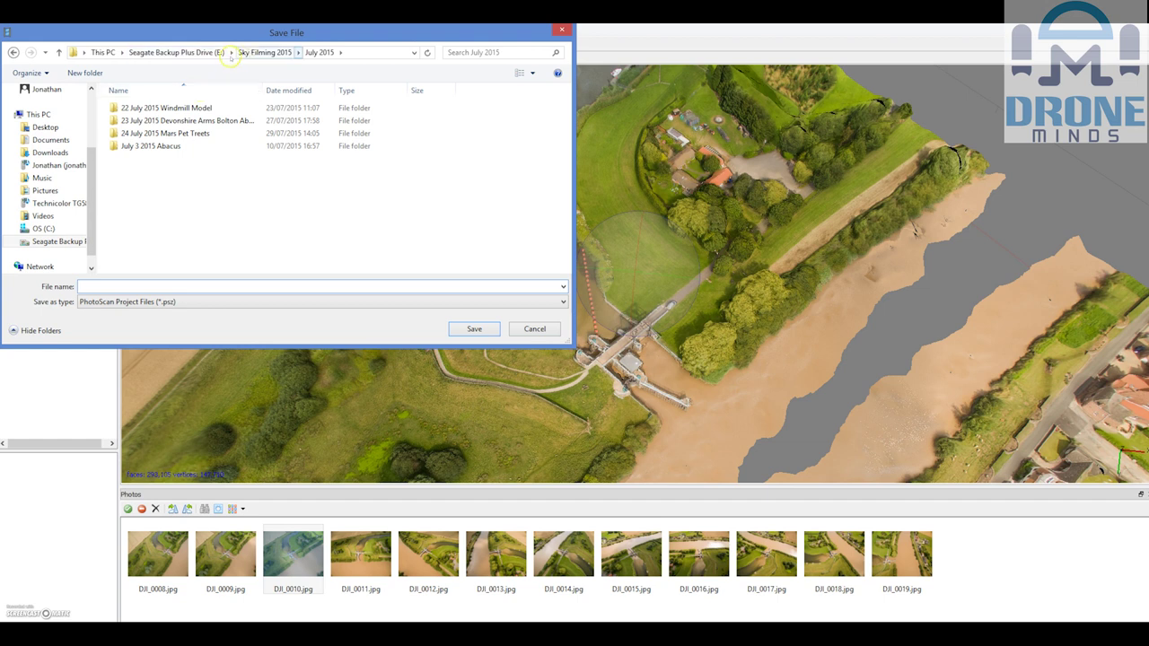
left_click(176, 52)
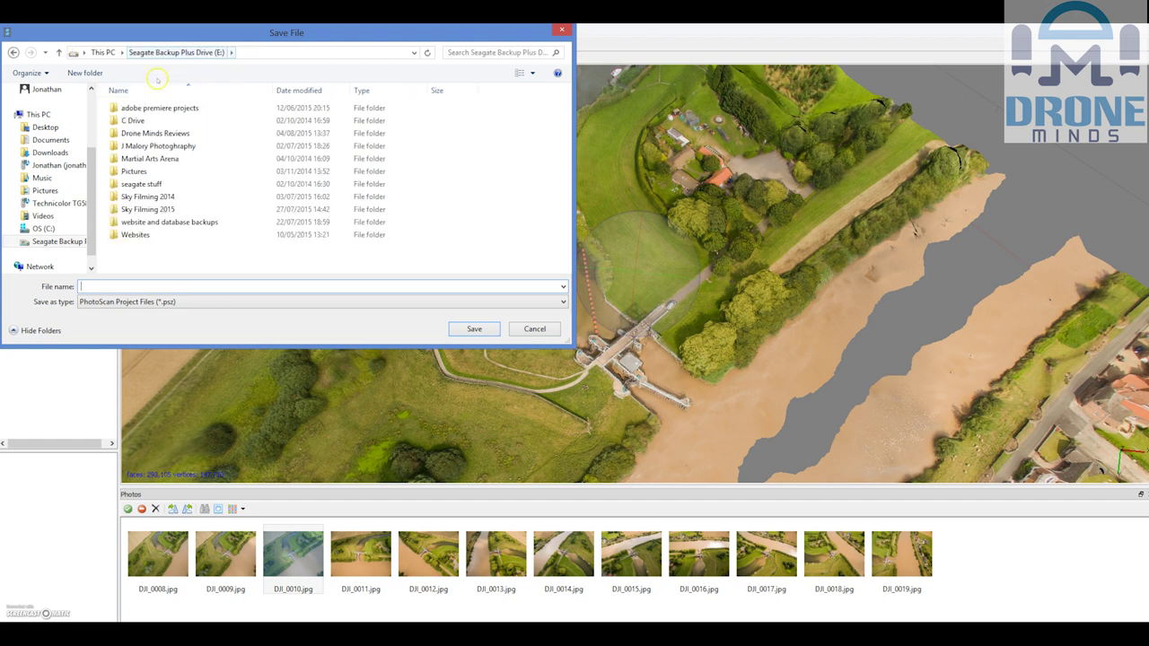
double_click(151, 133)
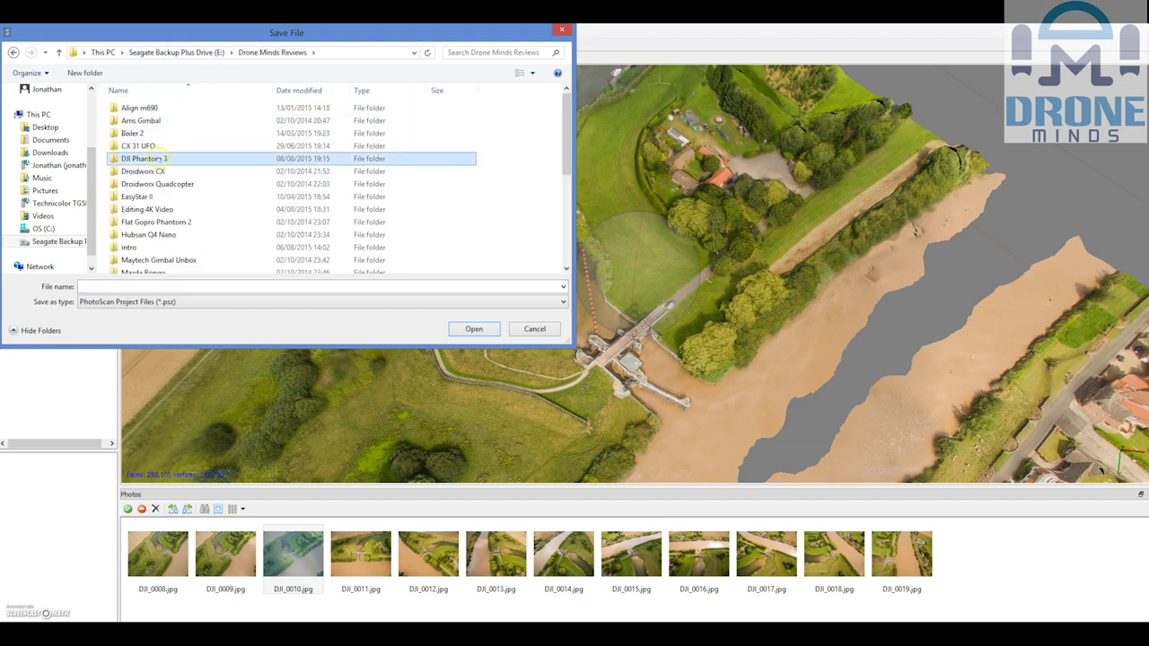
double_click(149, 158)
left_click(182, 120)
double_click(184, 123)
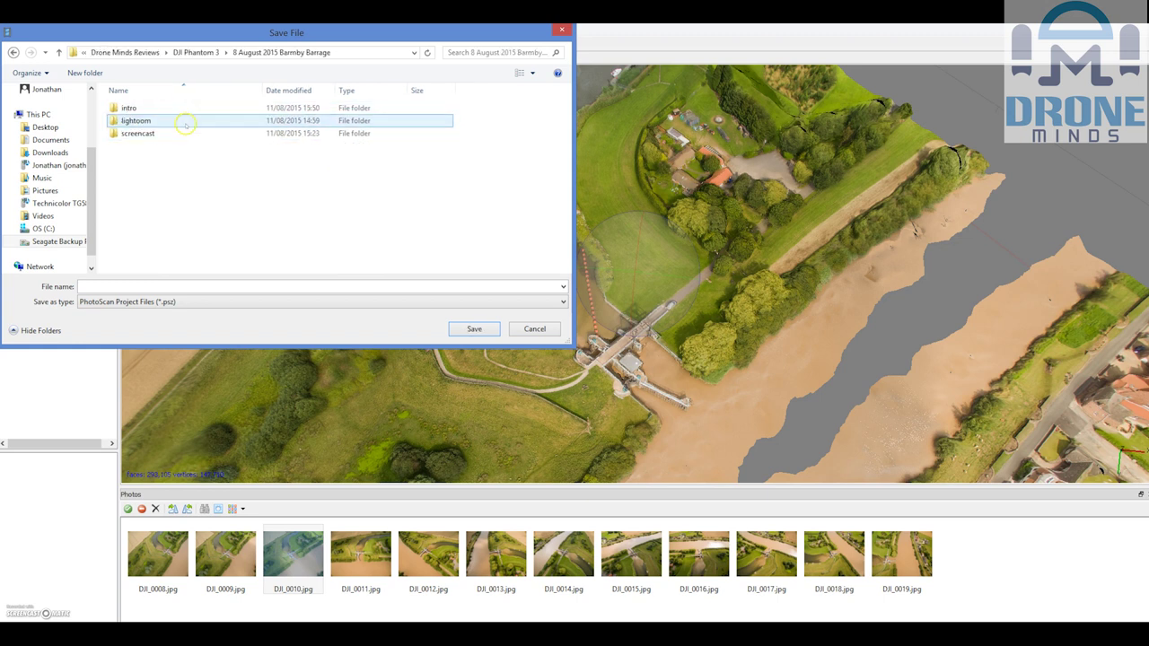
Create a 'model' folder there and save the project inside it as barmby-barrage.
left_click(87, 75)
type("model")
key("Return")
double_click(135, 133)
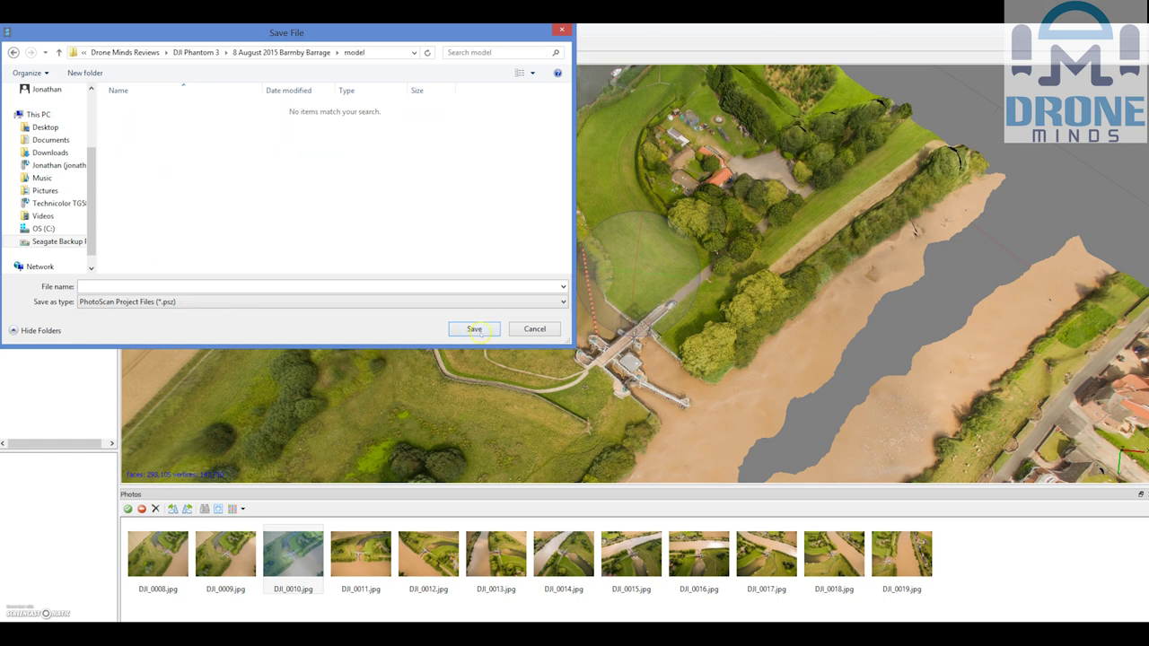
left_click(273, 285)
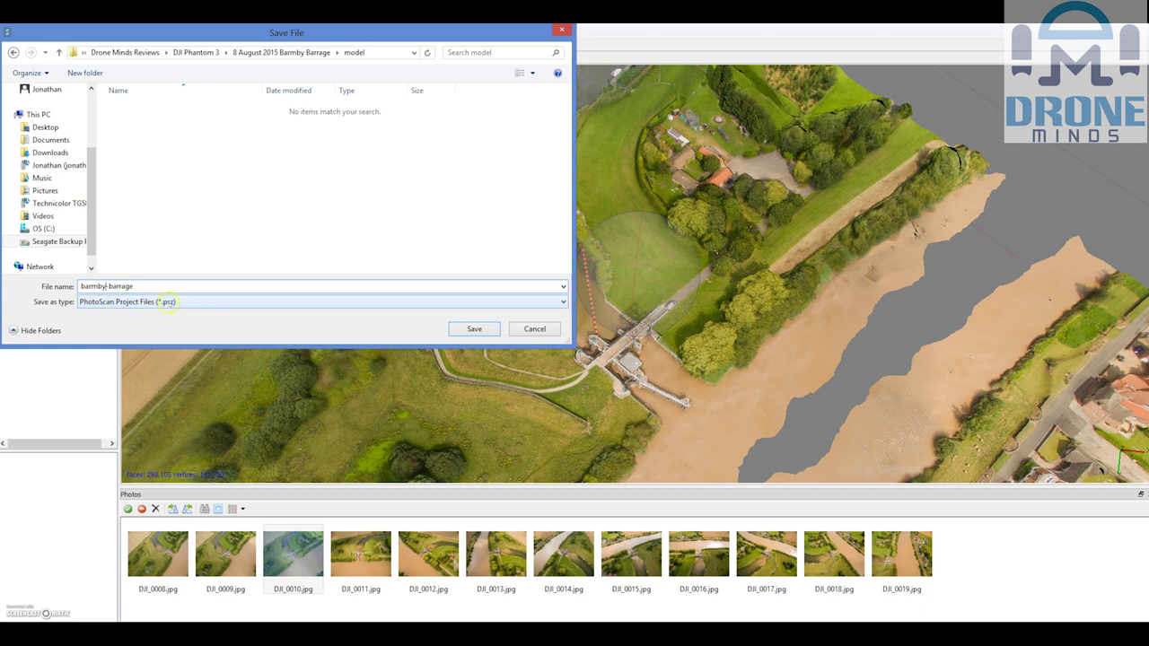
left_click(474, 328)
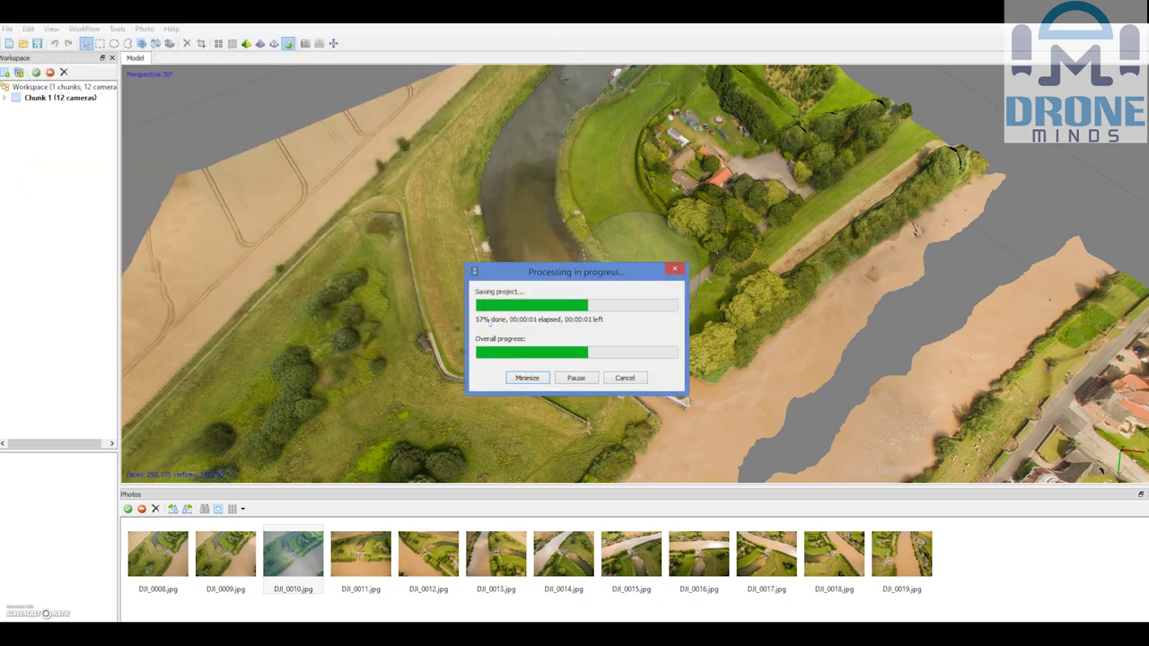
Once saving finishes, orbit the textured barrage model to an oblique view.
left_click_drag(669, 359, 615, 254)
Browse the Photos pane thumbnails from DJI_0008 through DJI_0014.
left_click(265, 545)
left_click(235, 548)
left_click(171, 549)
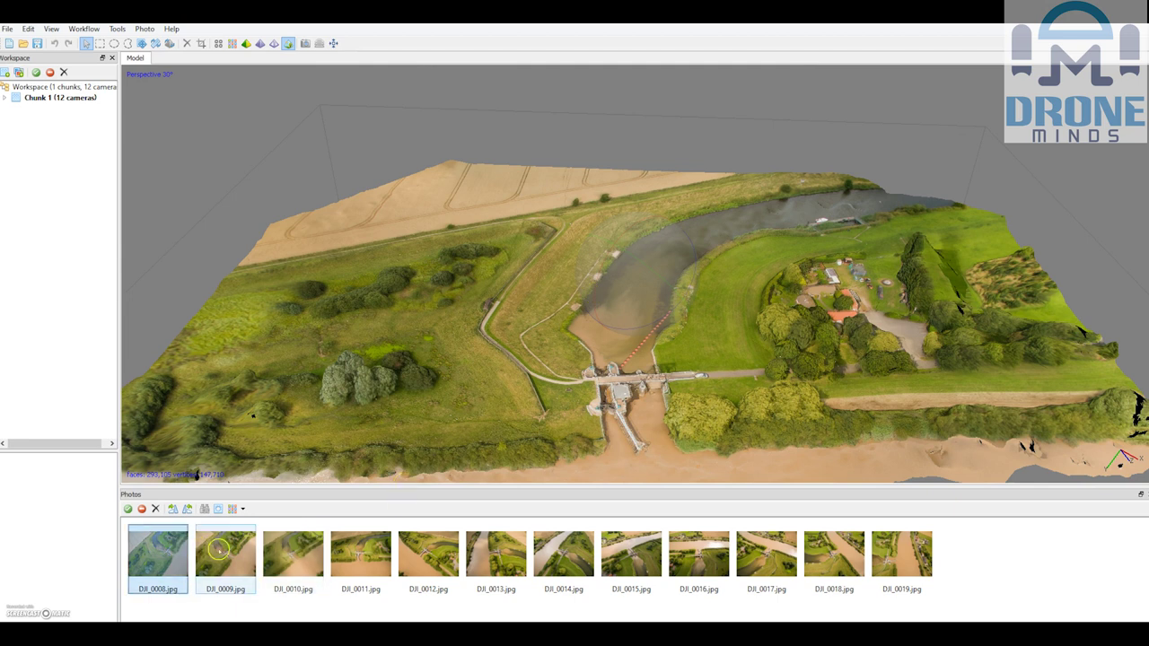
left_click(228, 549)
left_click(285, 549)
left_click(359, 549)
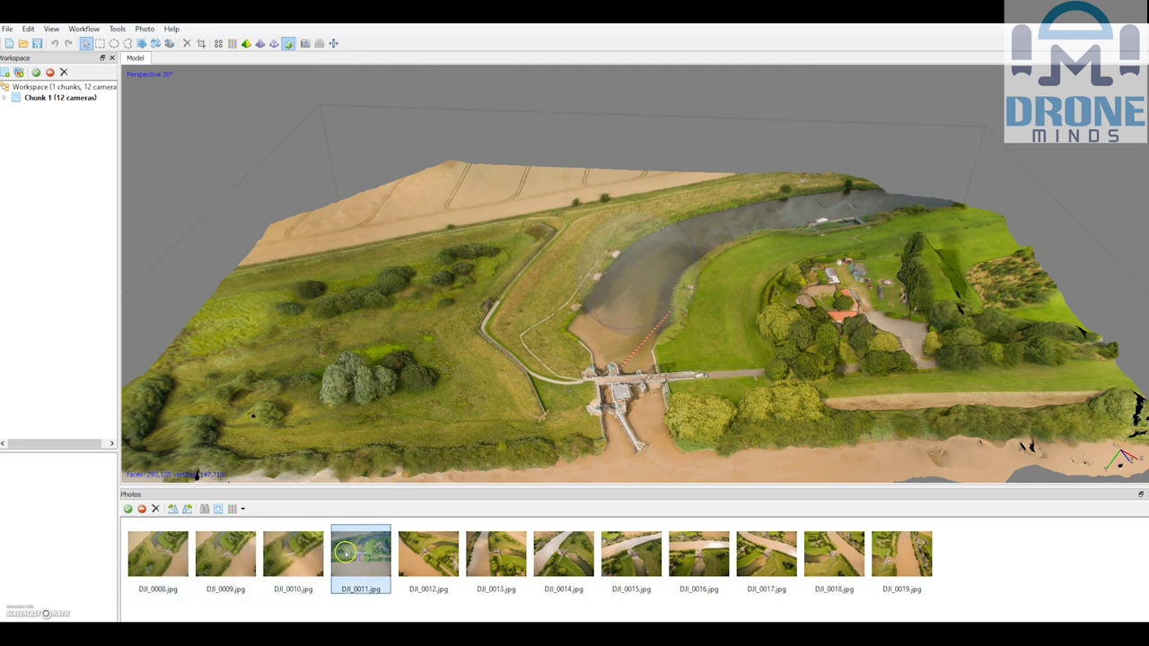
left_click(433, 548)
left_click(495, 550)
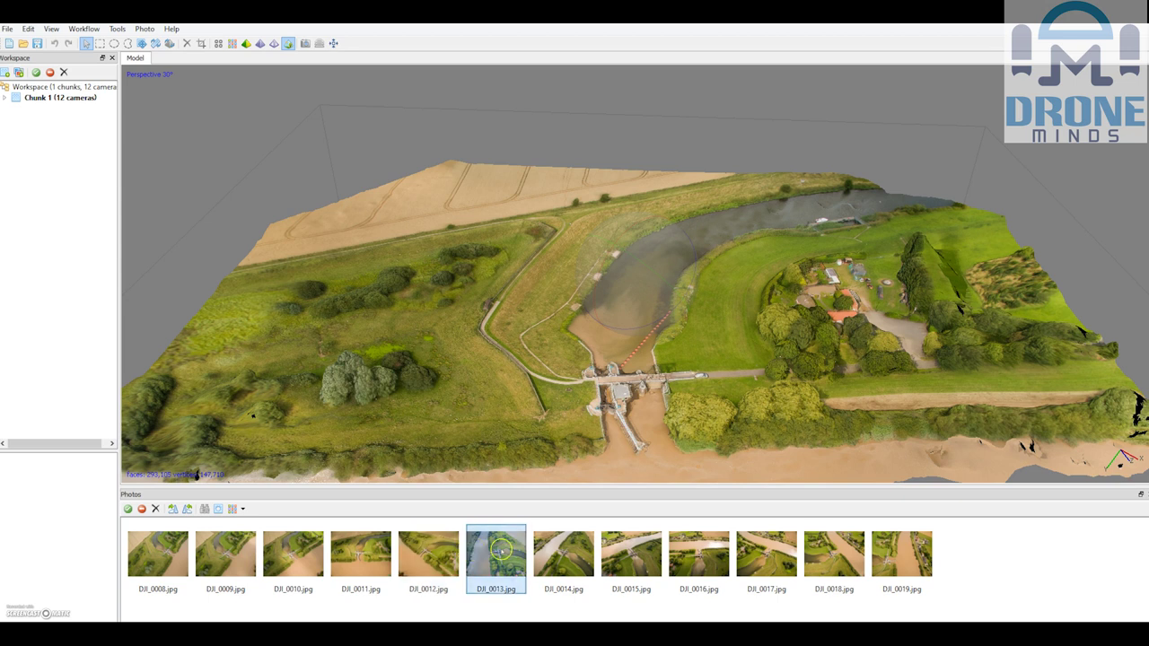
left_click(563, 549)
left_click(181, 554)
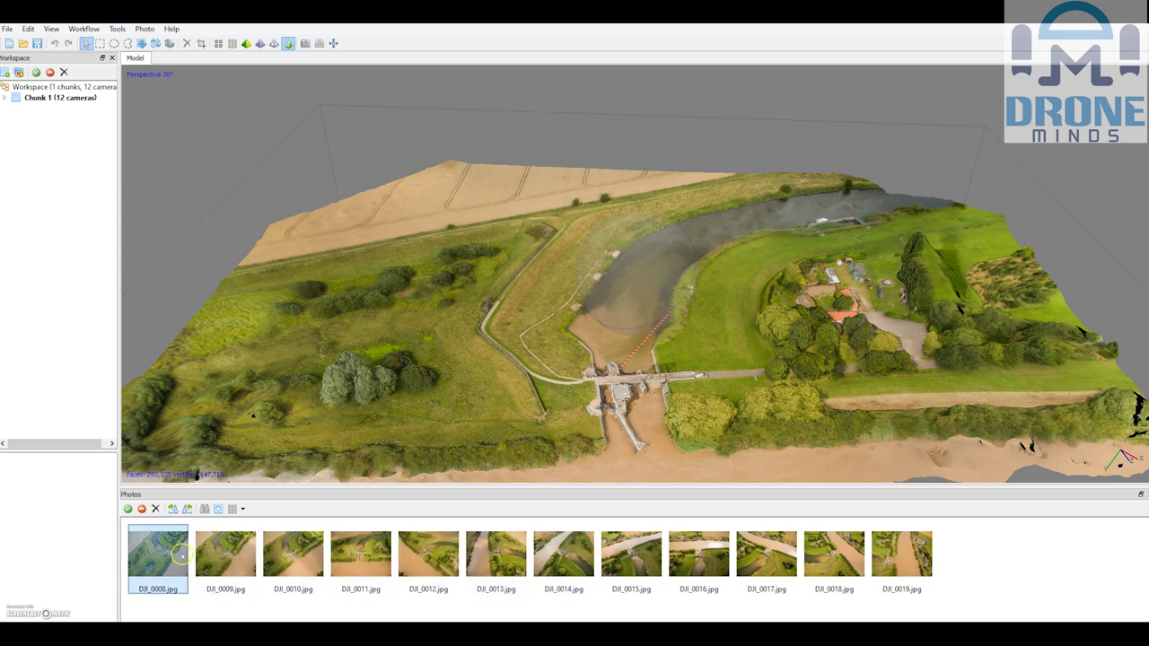
left_click(225, 552)
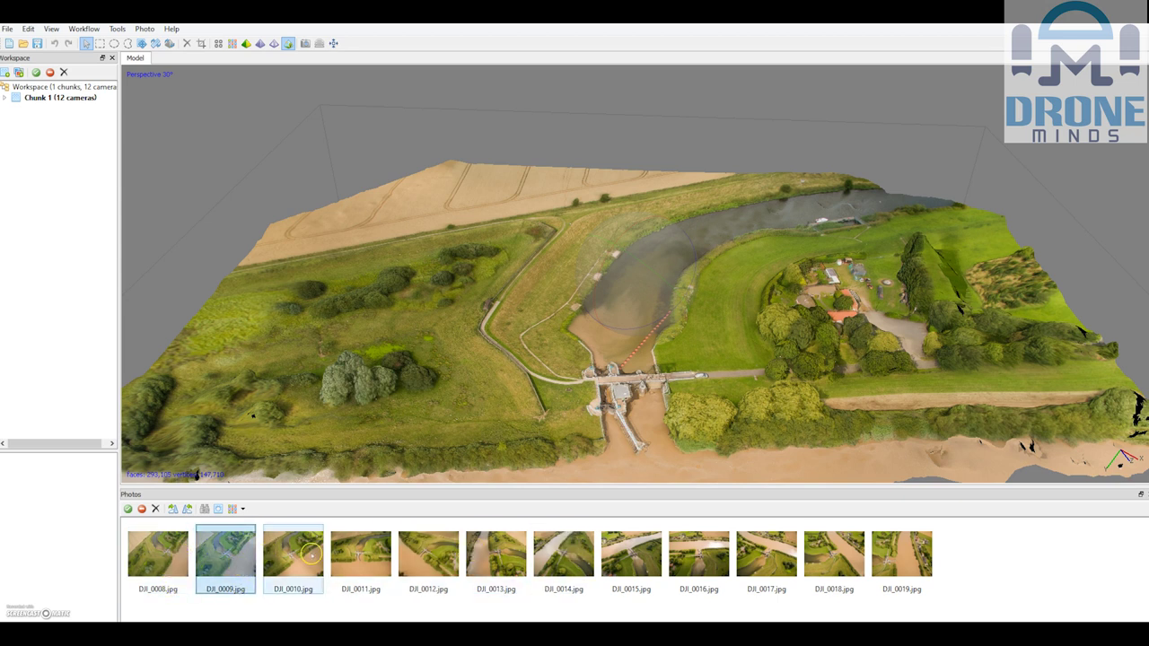
left_click(293, 552)
left_click(428, 552)
left_click(346, 559)
left_click(428, 552)
left_click(495, 552)
left_click(563, 552)
Step on through the photos to DJI_0019, then back down to DJI_0010.
left_click(631, 552)
left_click(698, 552)
left_click(767, 552)
left_click(833, 552)
left_click(900, 552)
left_click(843, 555)
left_click(766, 552)
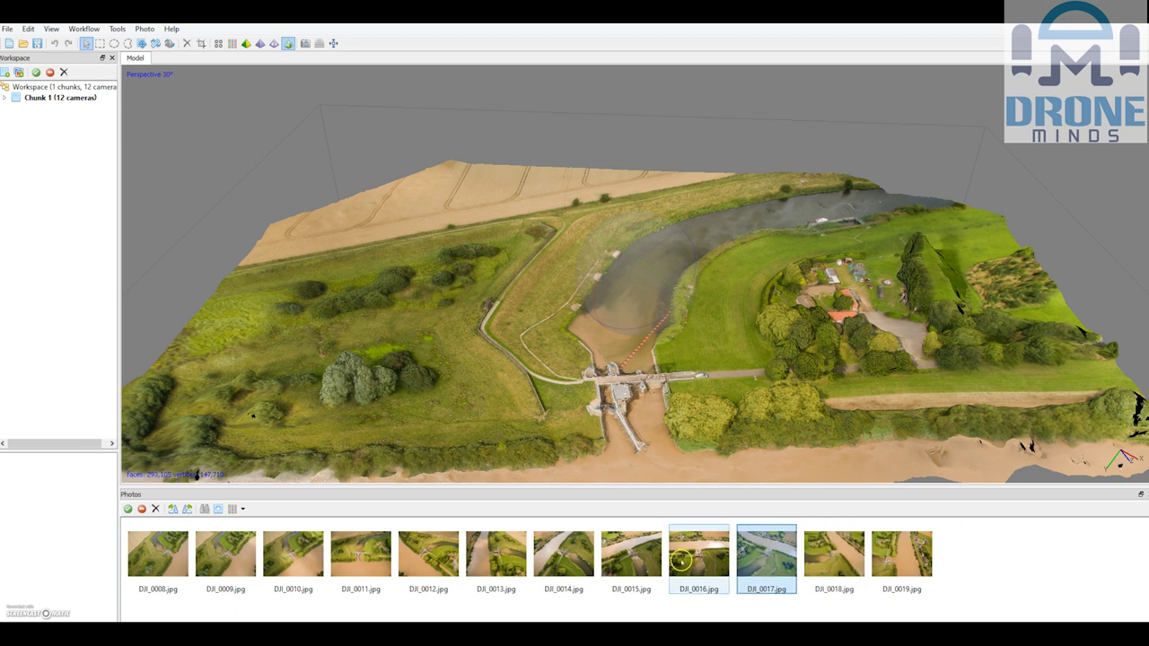
left_click(698, 552)
left_click(631, 552)
left_click(578, 558)
left_click(507, 558)
left_click(441, 558)
left_click(382, 561)
left_click(307, 560)
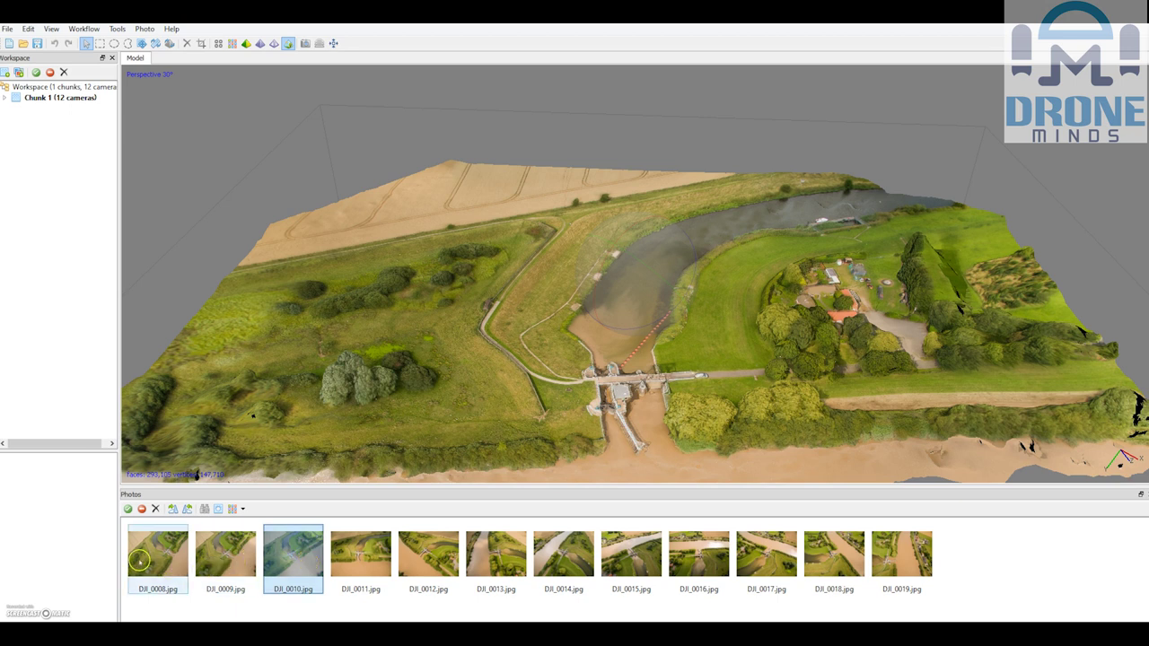
Revisit photos DJI_0008 to DJI_0011, then open DJI_0013.jpg in its own photo tab.
left_click(140, 561)
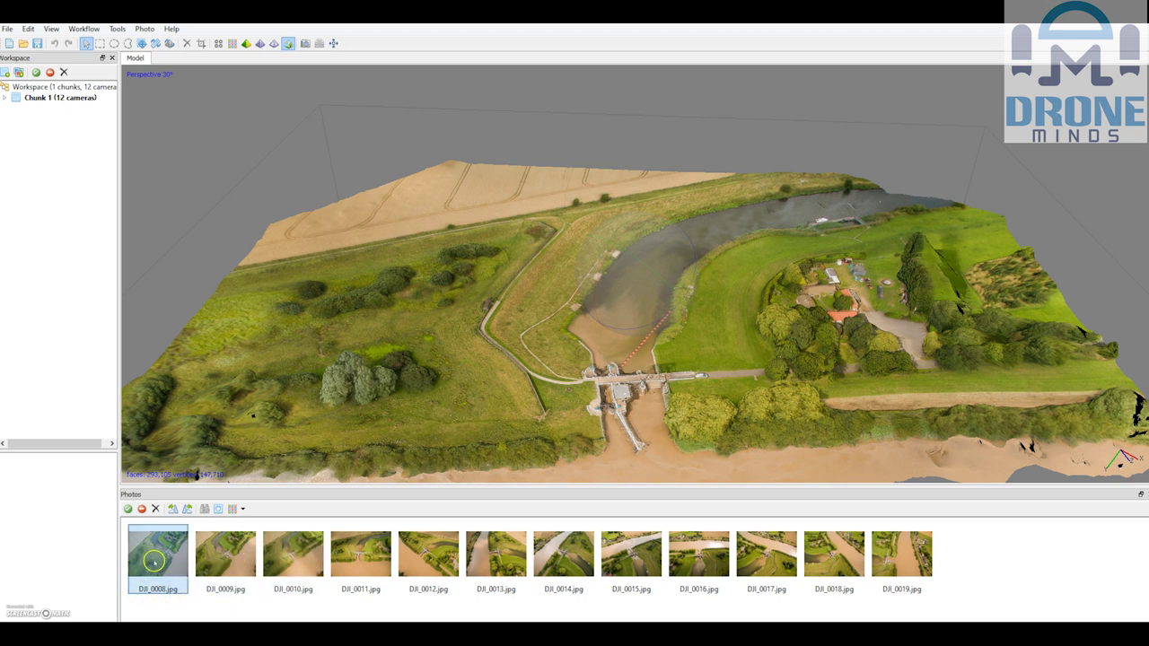
left_click(202, 554)
left_click(296, 549)
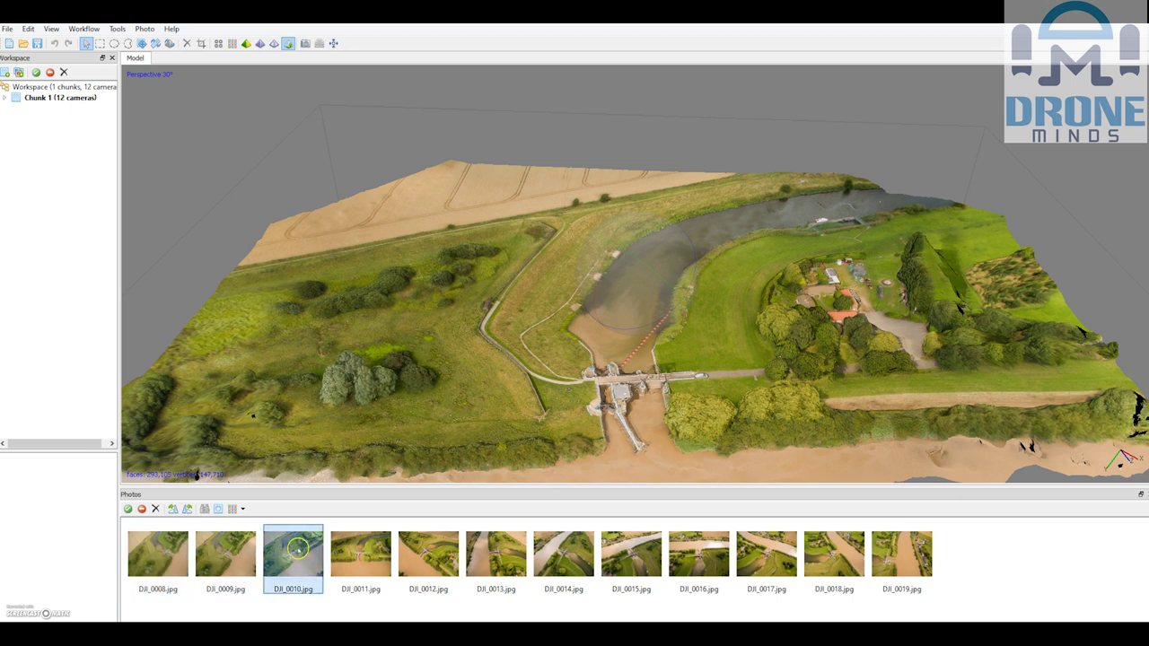
left_click(348, 549)
left_click(160, 550)
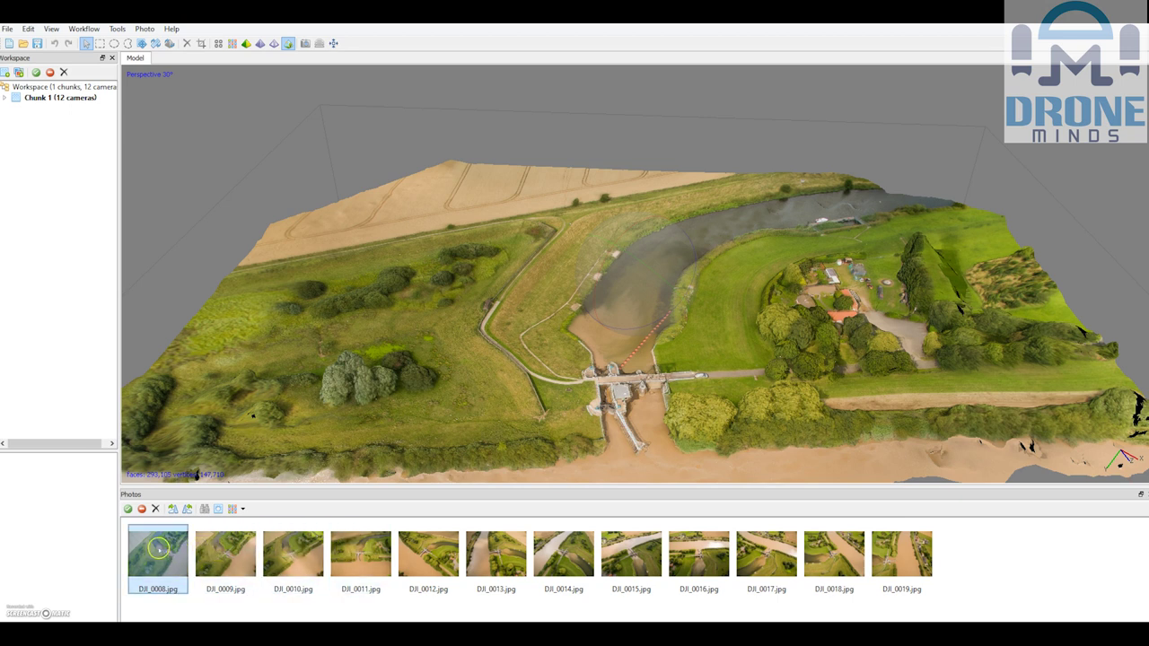
left_click(240, 543)
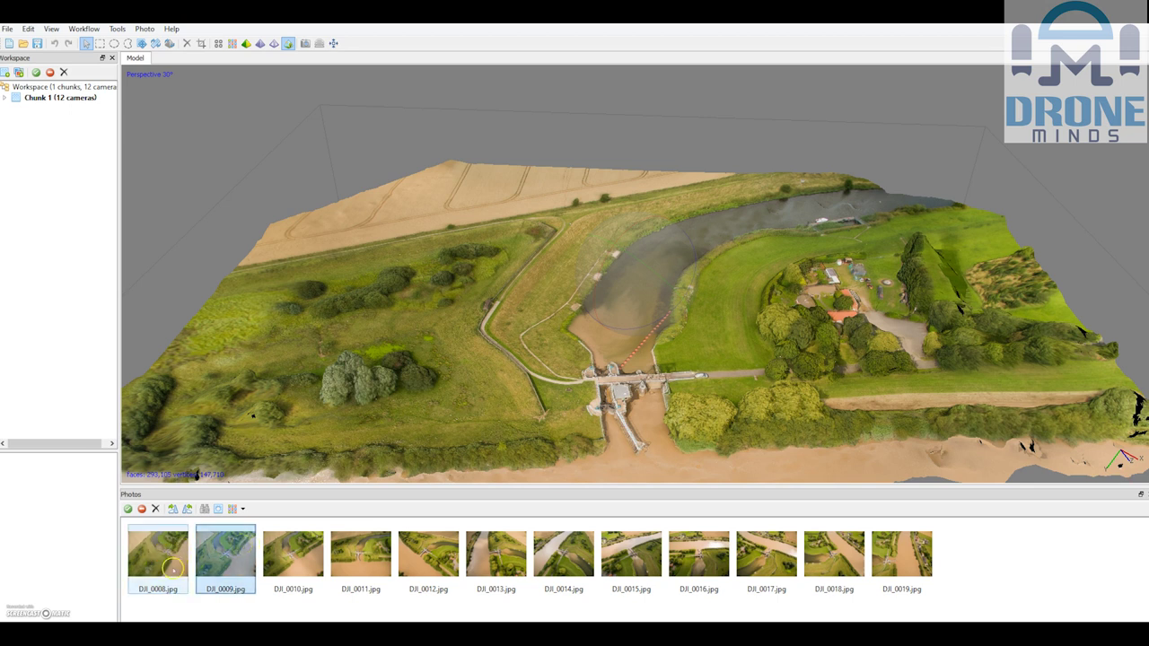
left_click(153, 553)
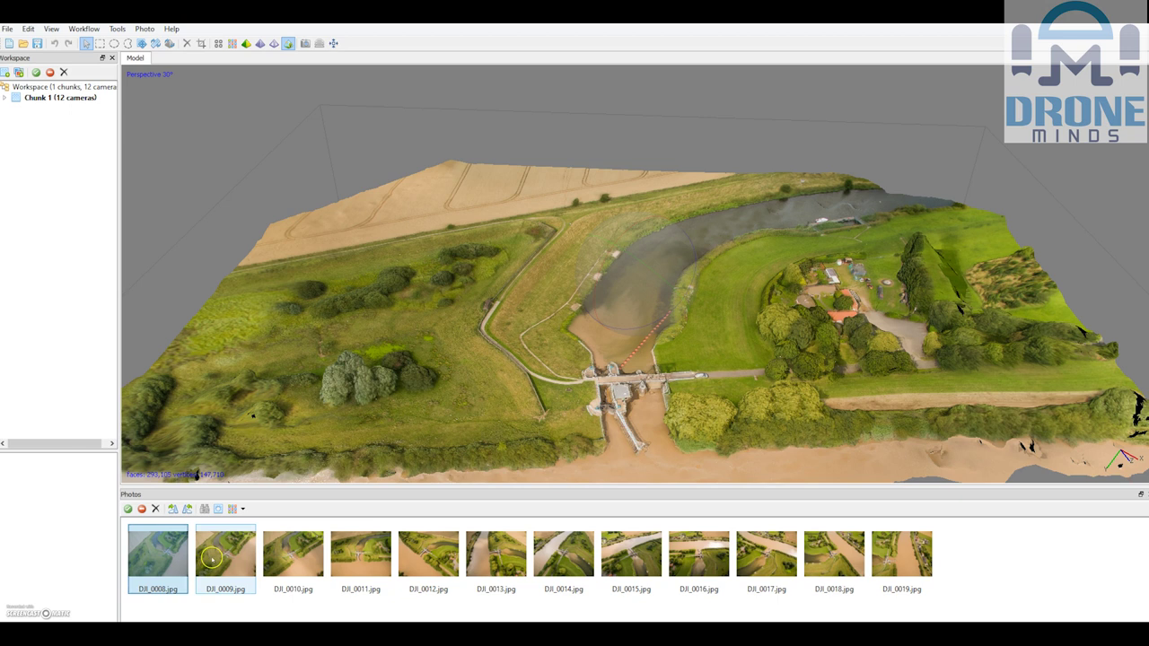
left_click(211, 558)
left_click(277, 551)
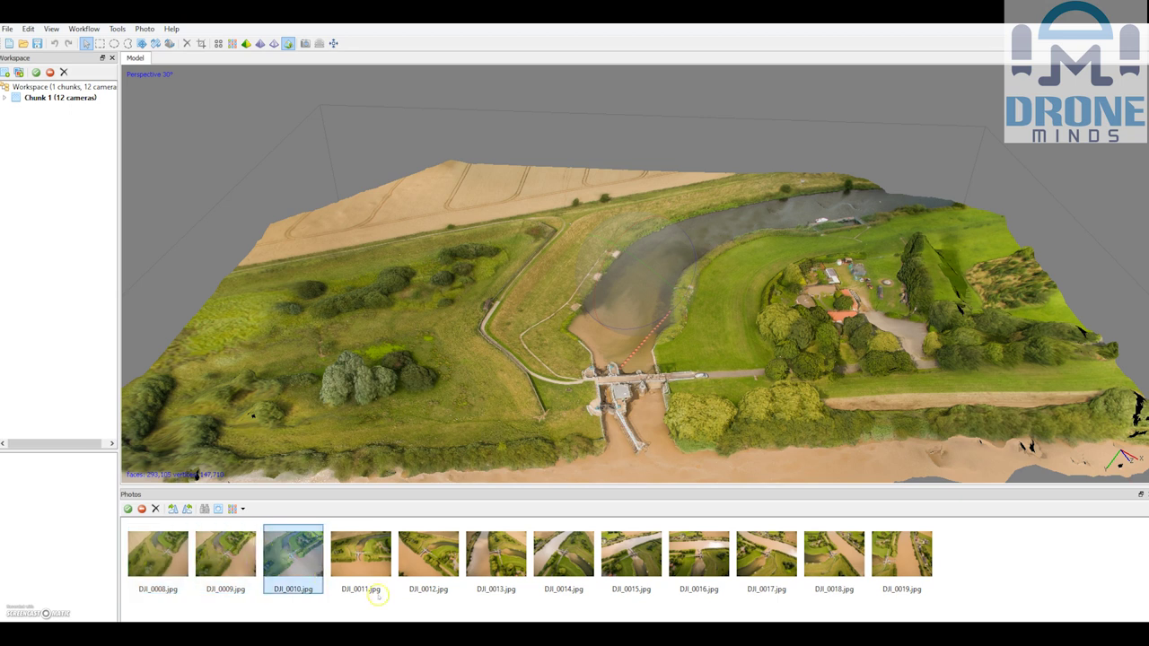
left_click(485, 563)
double_click(492, 556)
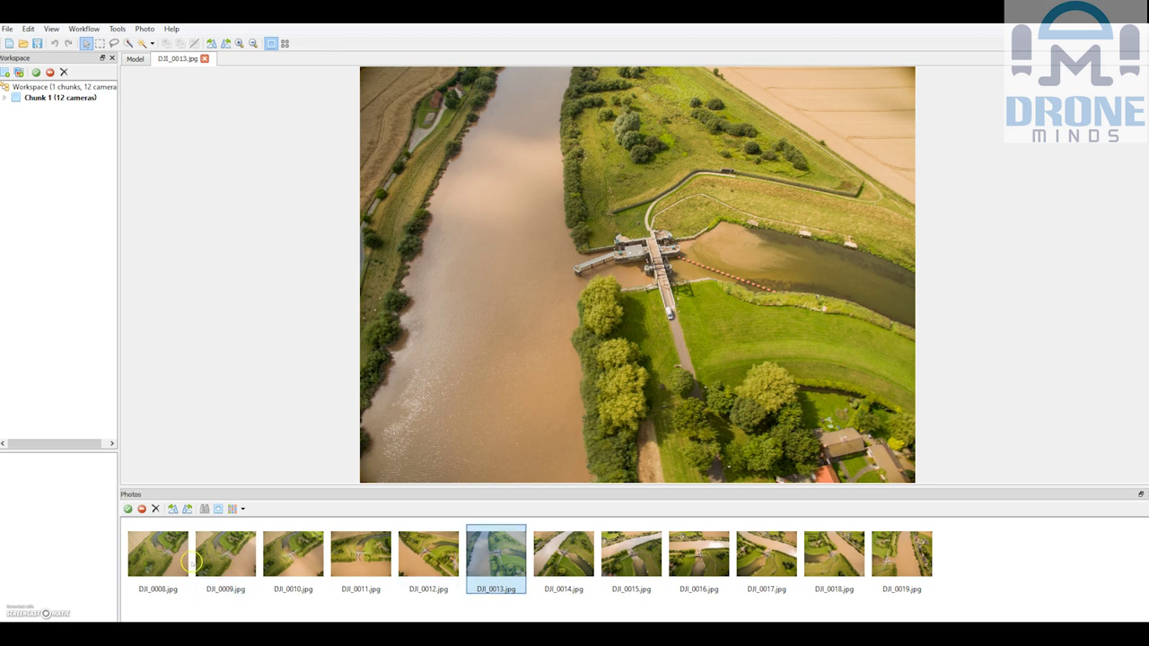
Open each photo full size in turn from DJI_0008 to DJI_0019, then return to DJI_0008.
double_click(163, 561)
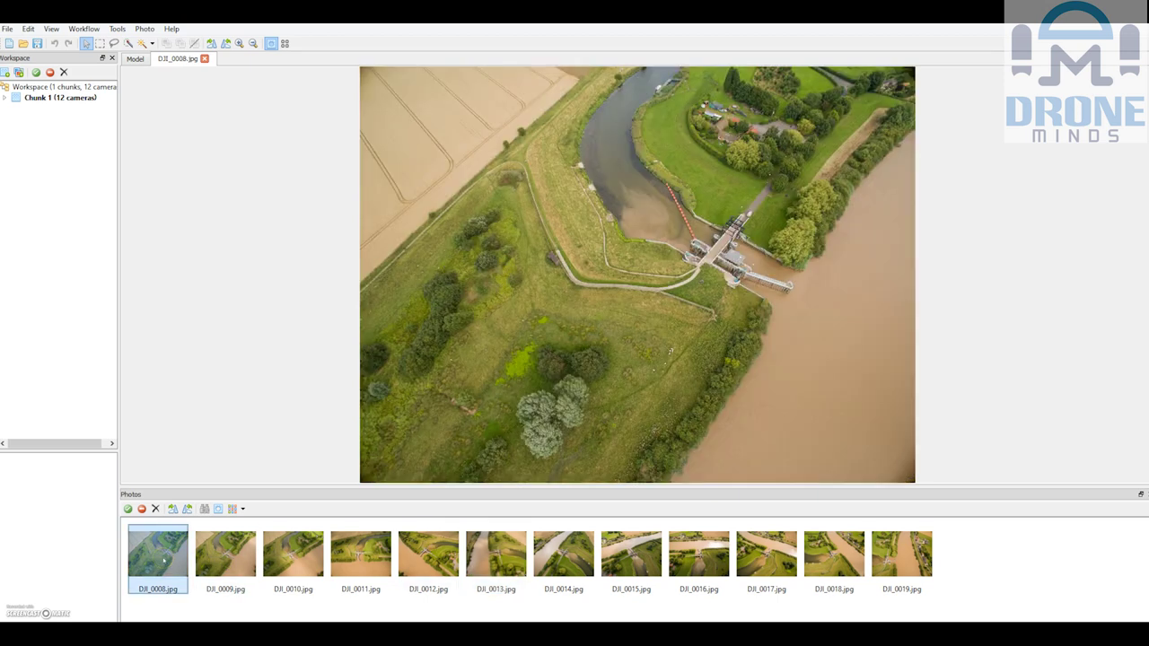
double_click(223, 556)
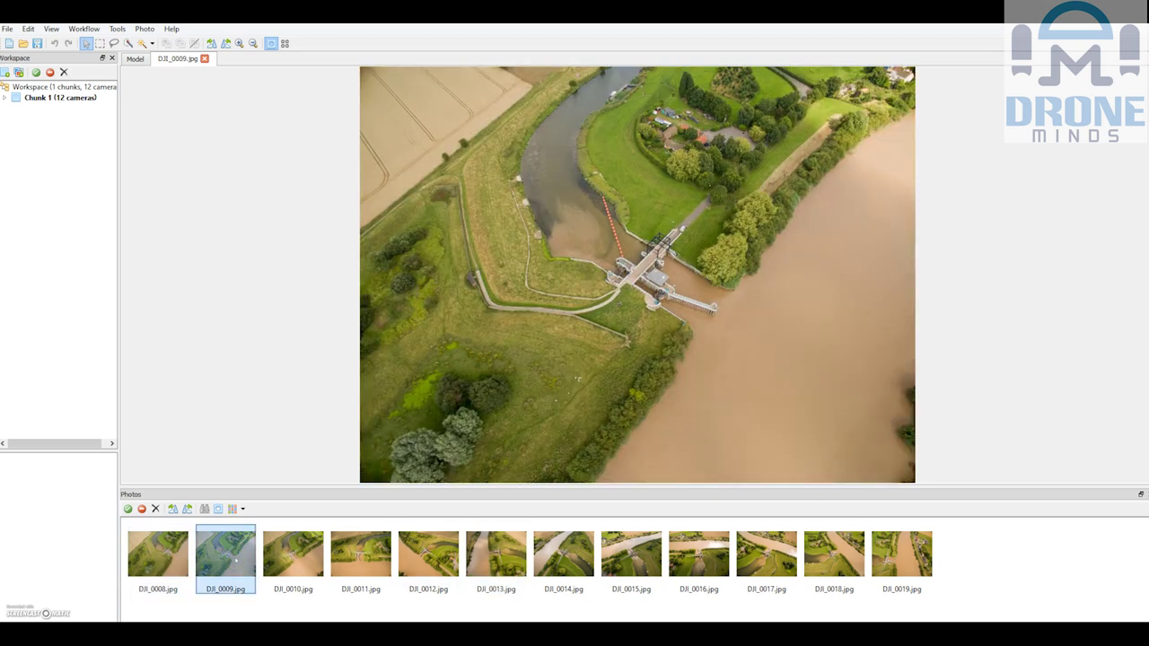
double_click(279, 557)
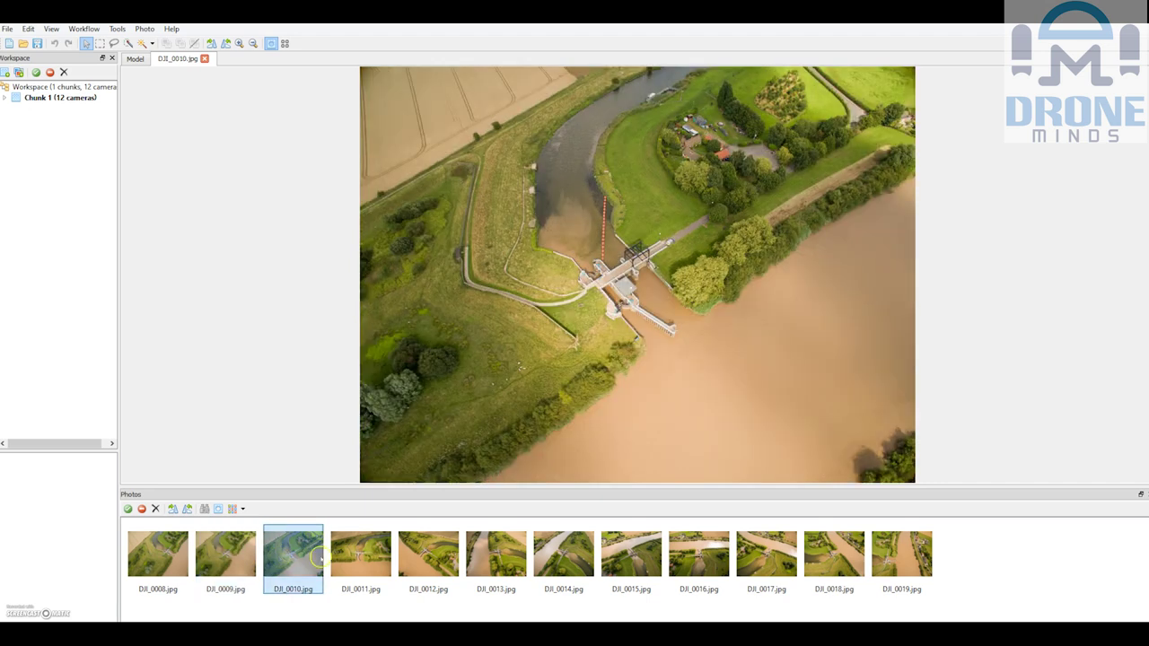
double_click(358, 557)
left_click(408, 558)
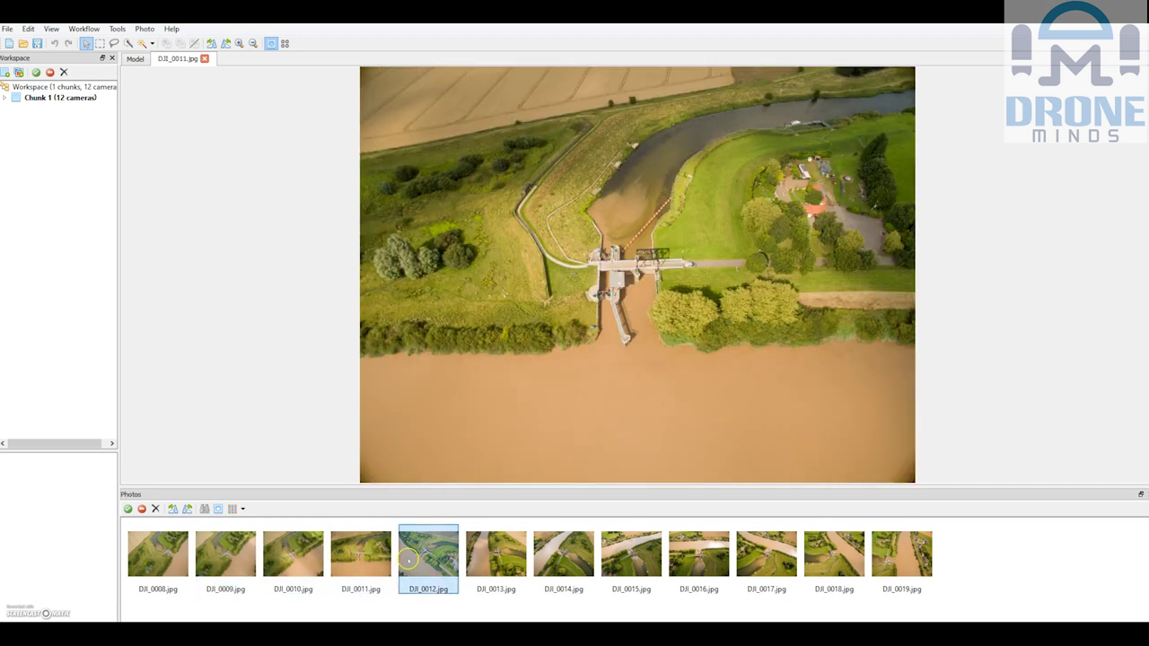
double_click(498, 556)
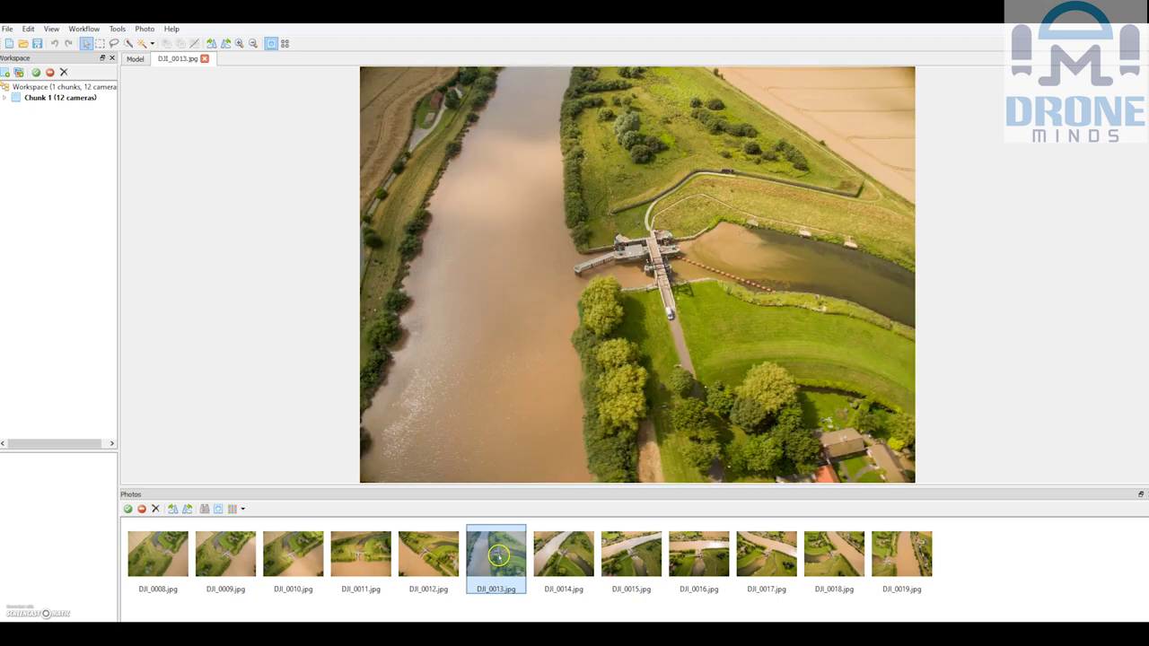
double_click(583, 555)
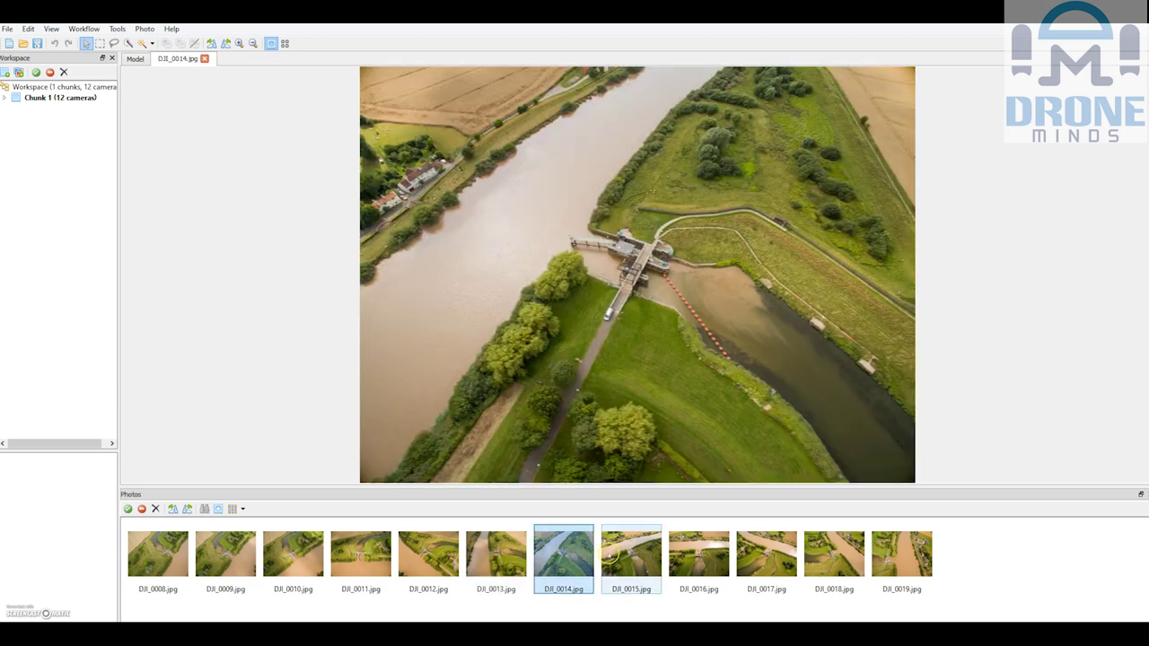
double_click(610, 556)
left_click(685, 554)
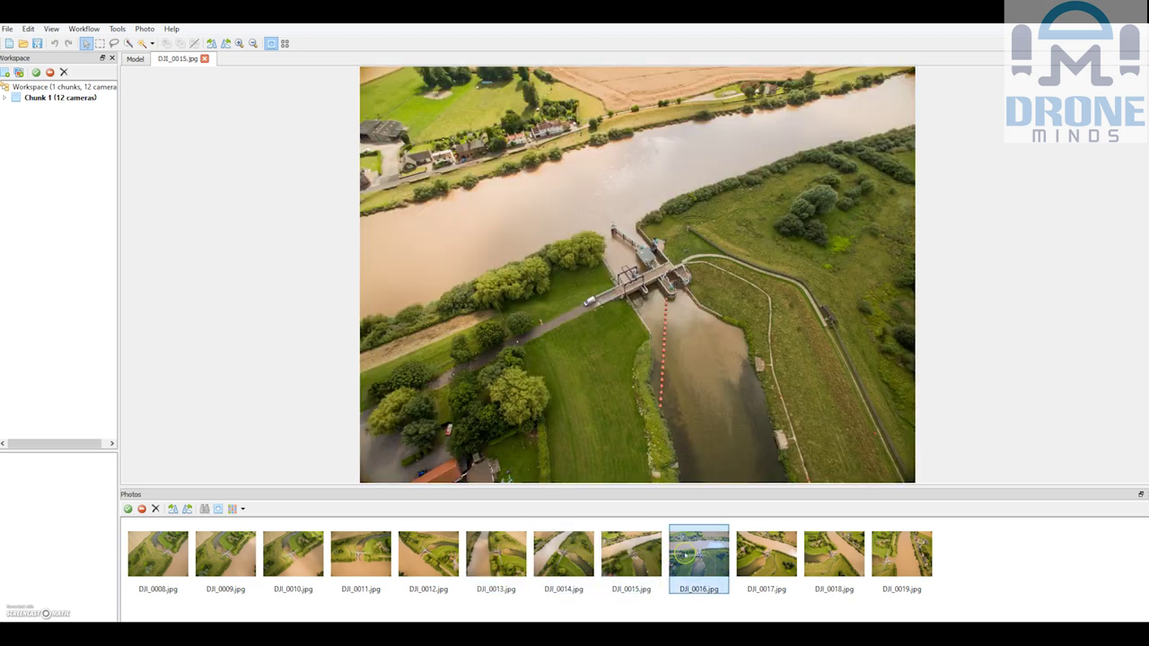
double_click(758, 555)
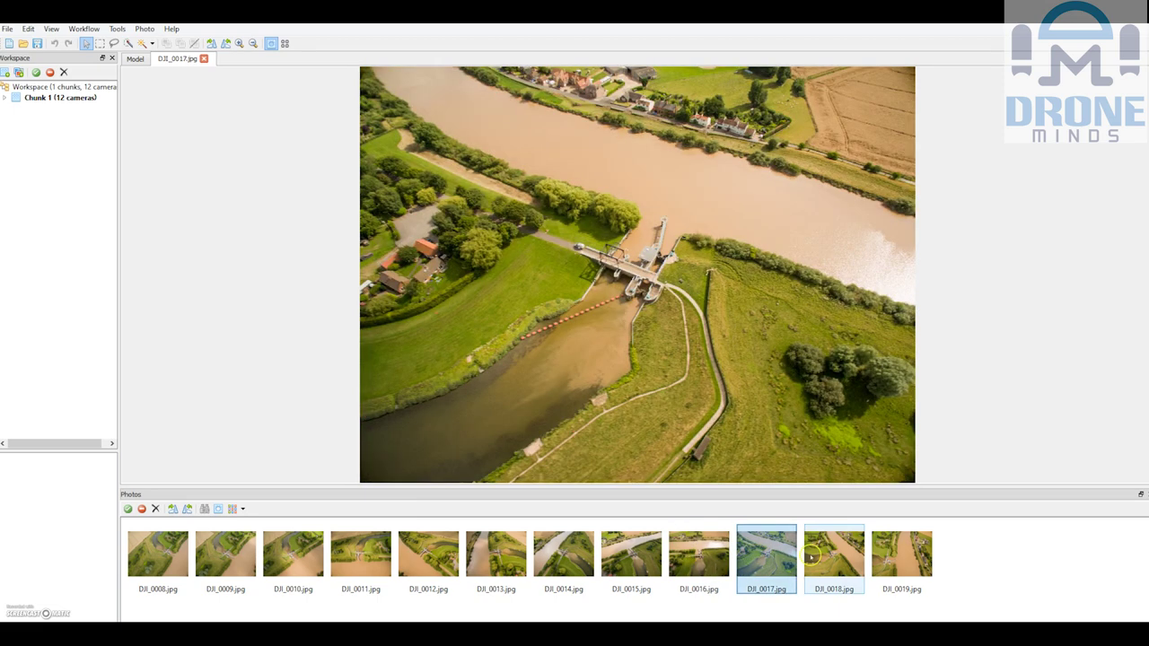
double_click(813, 556)
double_click(896, 556)
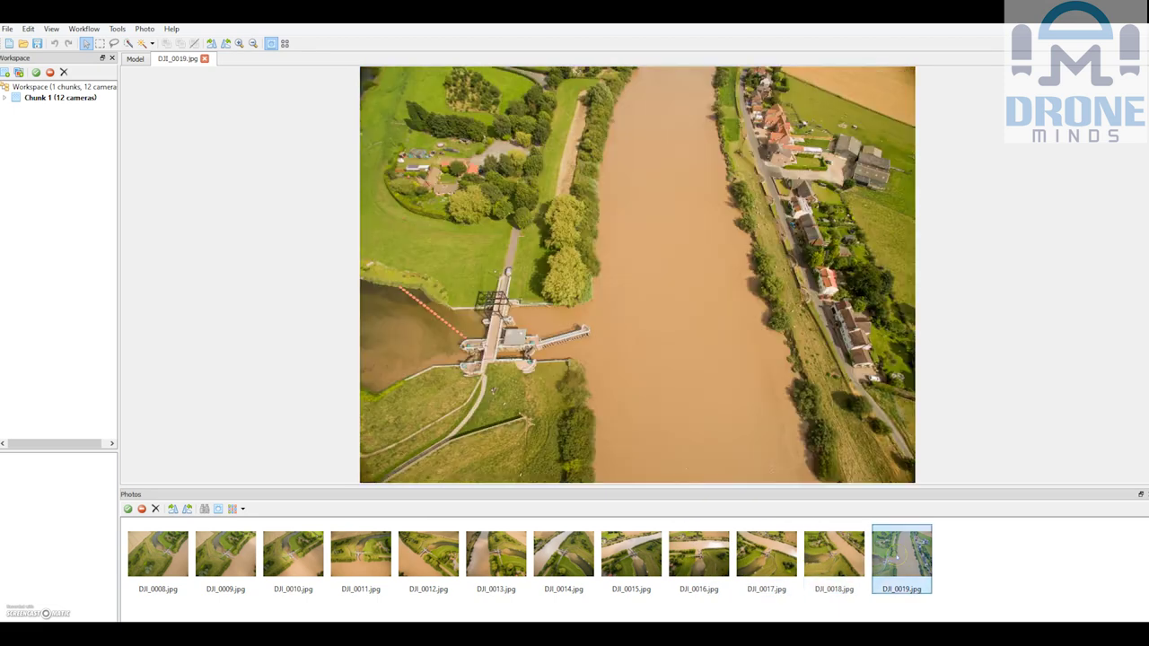
double_click(168, 553)
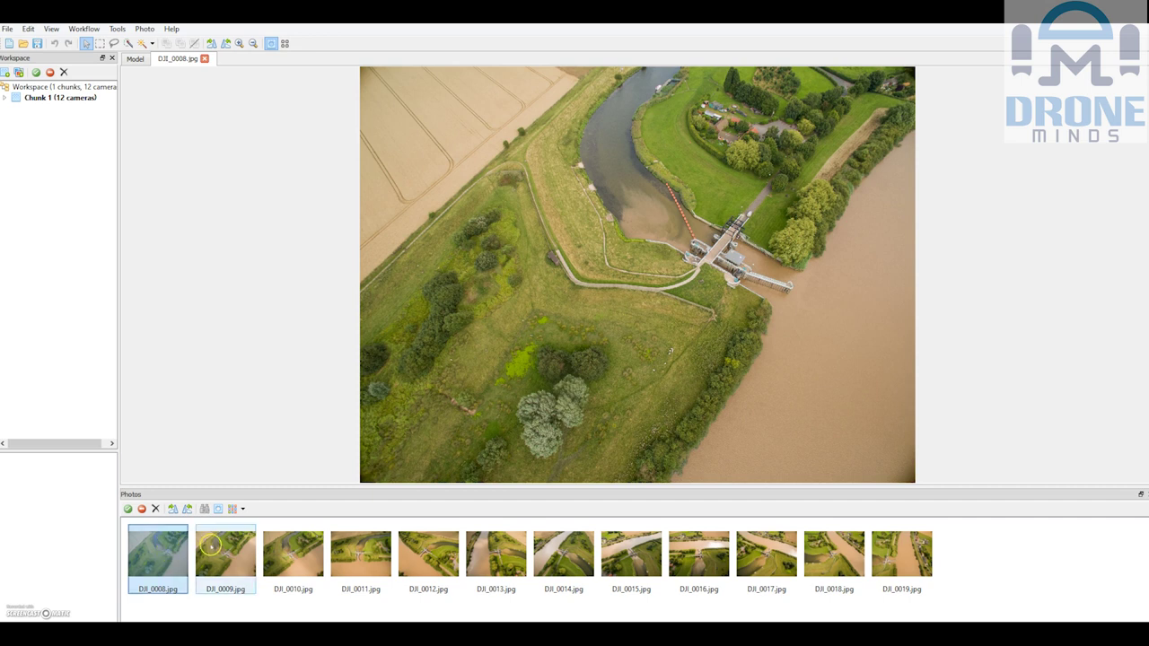
Step through photos DJI_0009 to DJI_0015, compare DJI_0008 and DJI_0009, and reopen DJI_0013 and DJI_0014.
left_click(216, 543)
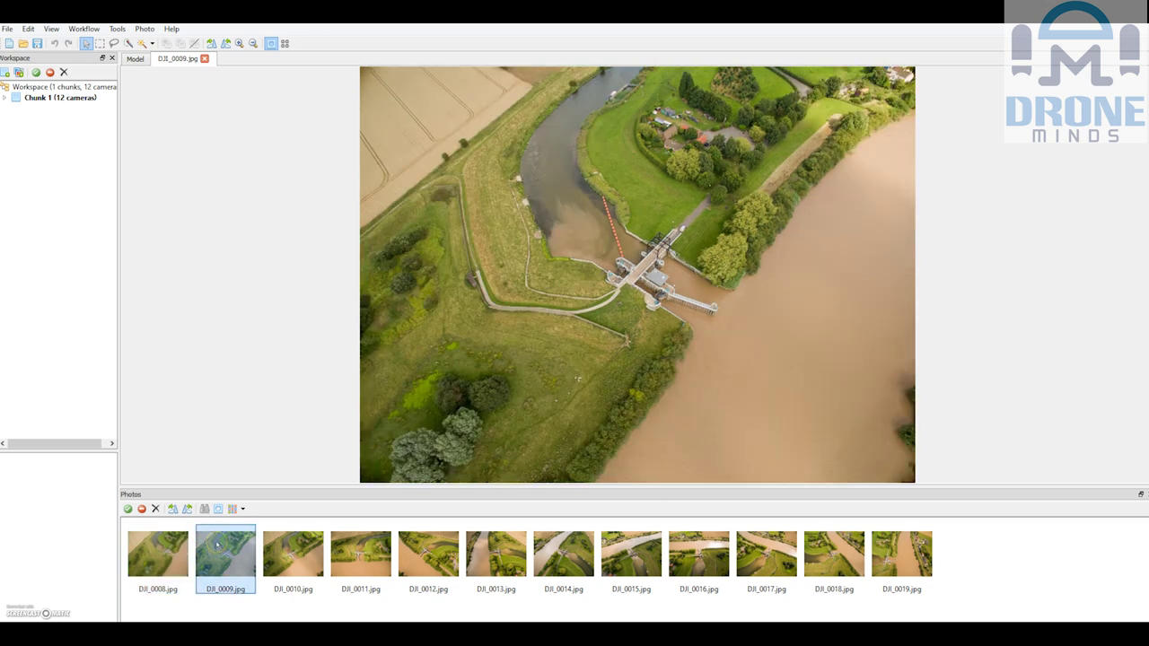
left_click(293, 551)
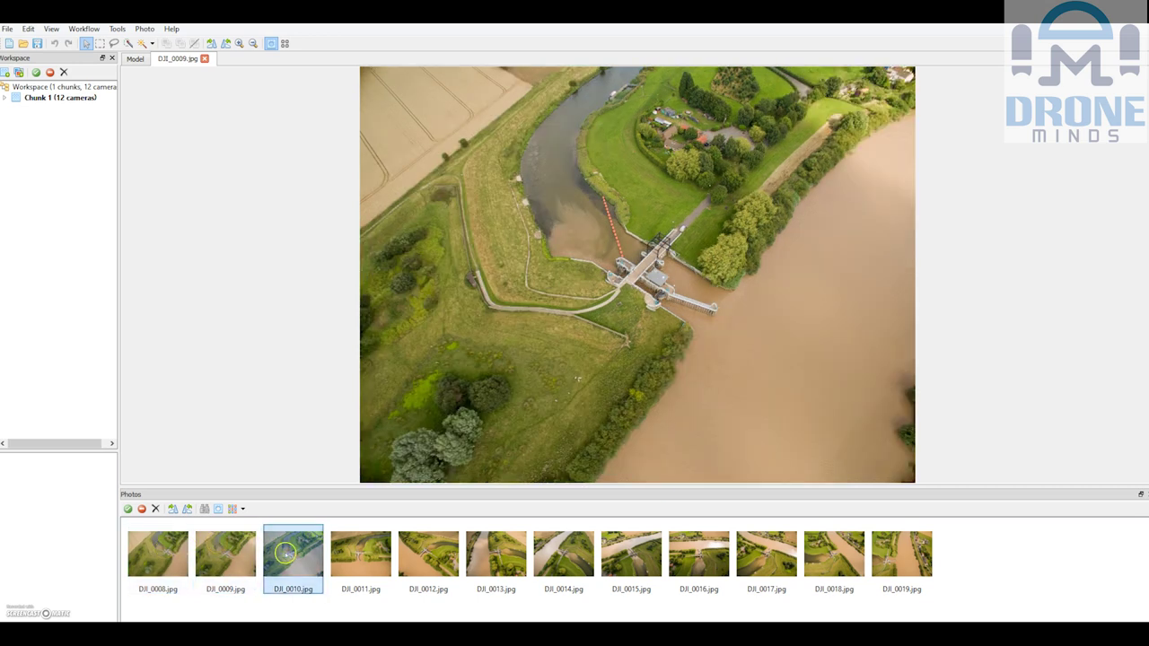
left_click(346, 551)
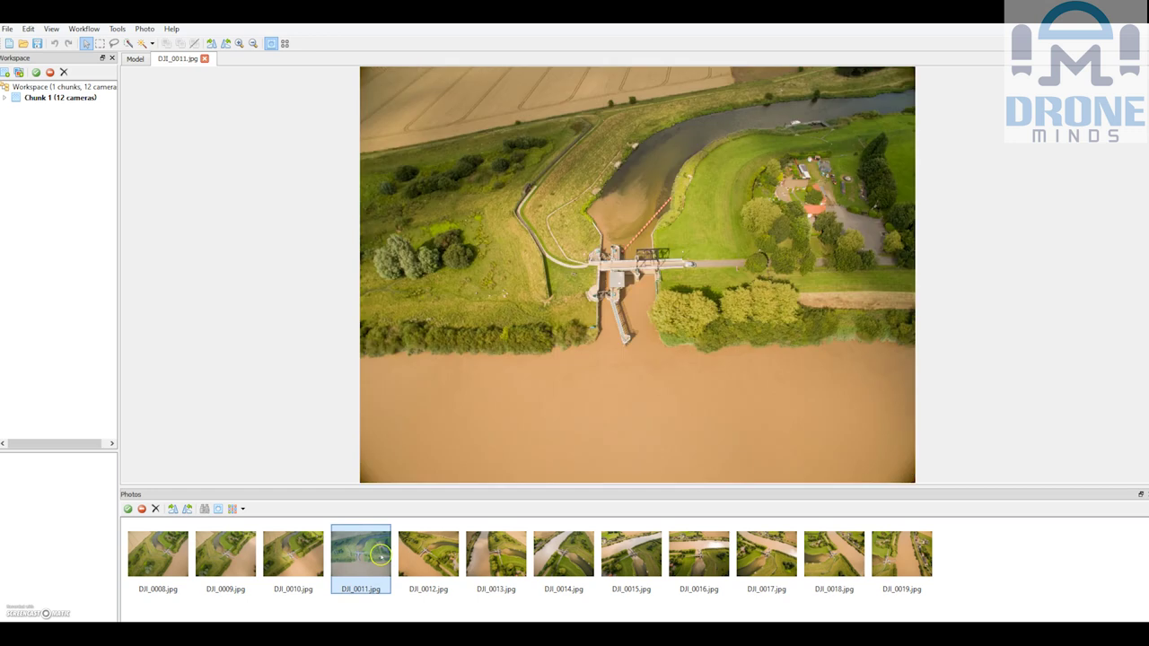
left_click(417, 551)
left_click(470, 556)
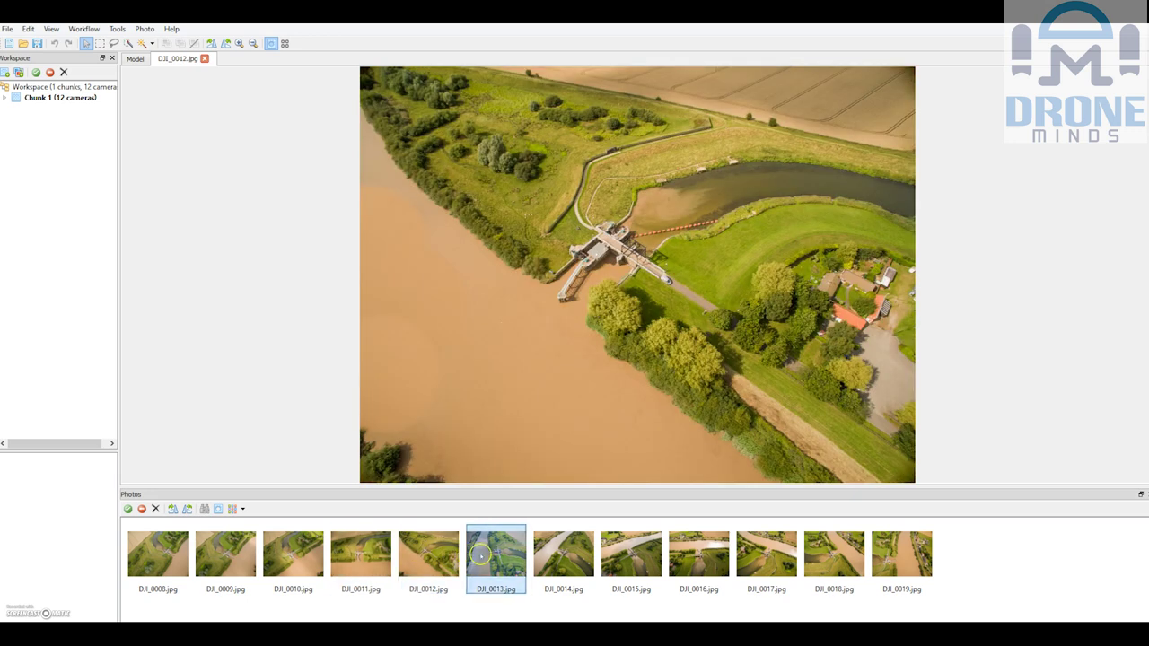
left_click(538, 554)
left_click(608, 554)
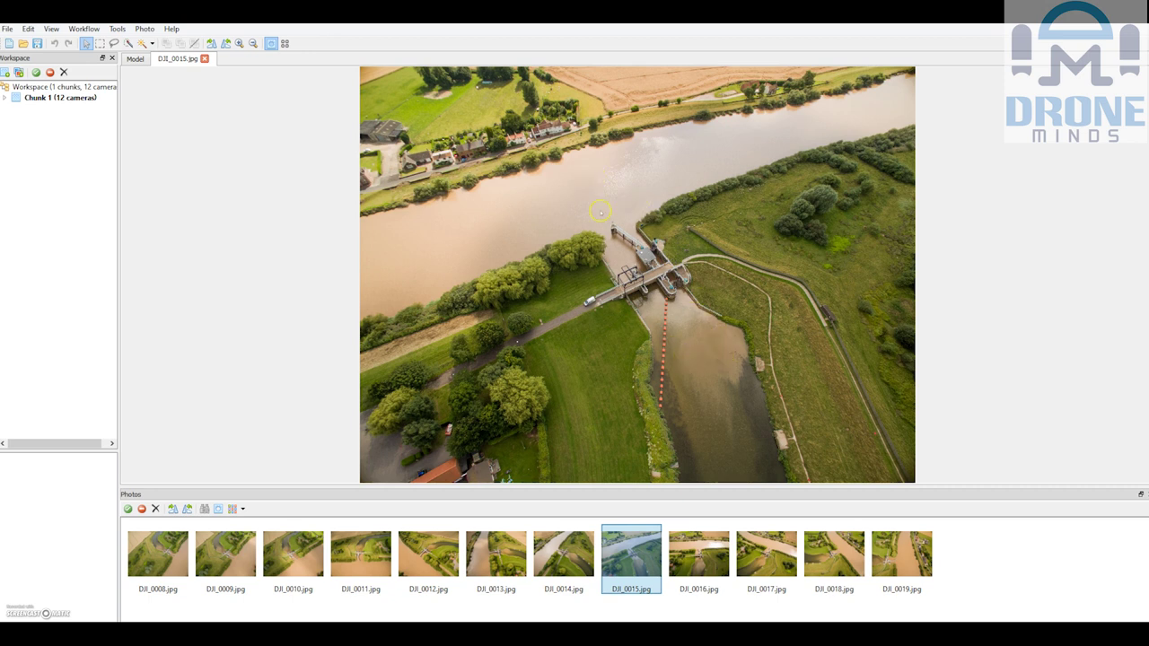
left_click(179, 558)
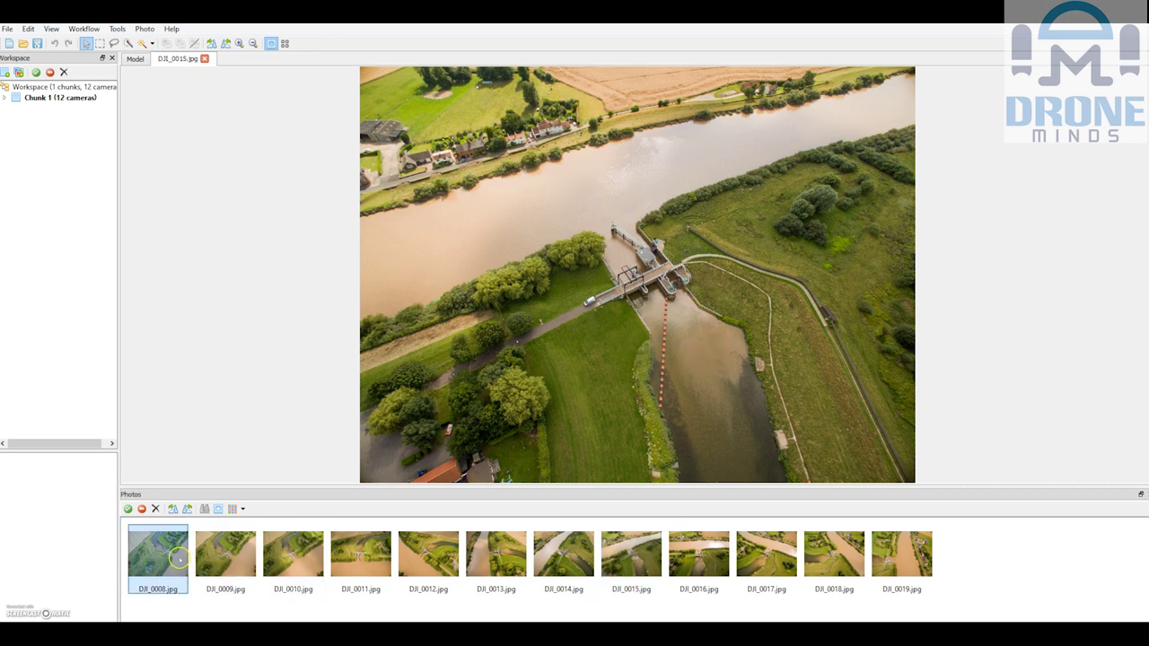
left_click(225, 561)
left_click(166, 564)
left_click(235, 557)
left_click(287, 556)
left_click(361, 555)
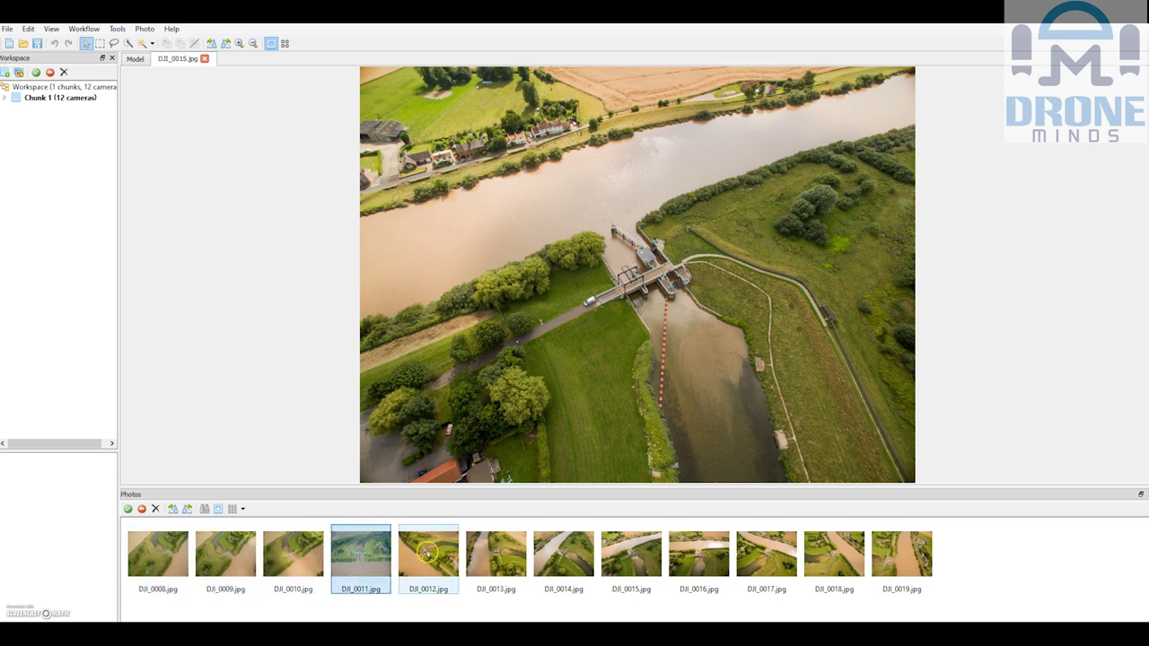
left_click(428, 555)
double_click(497, 553)
double_click(563, 554)
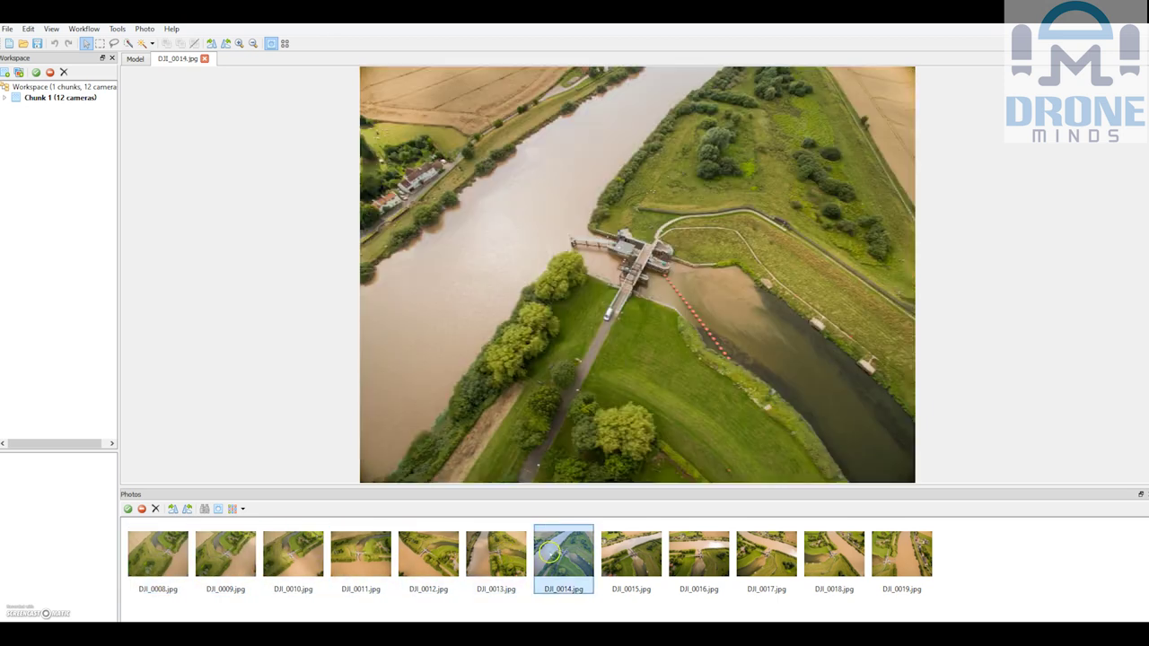
left_click(615, 552)
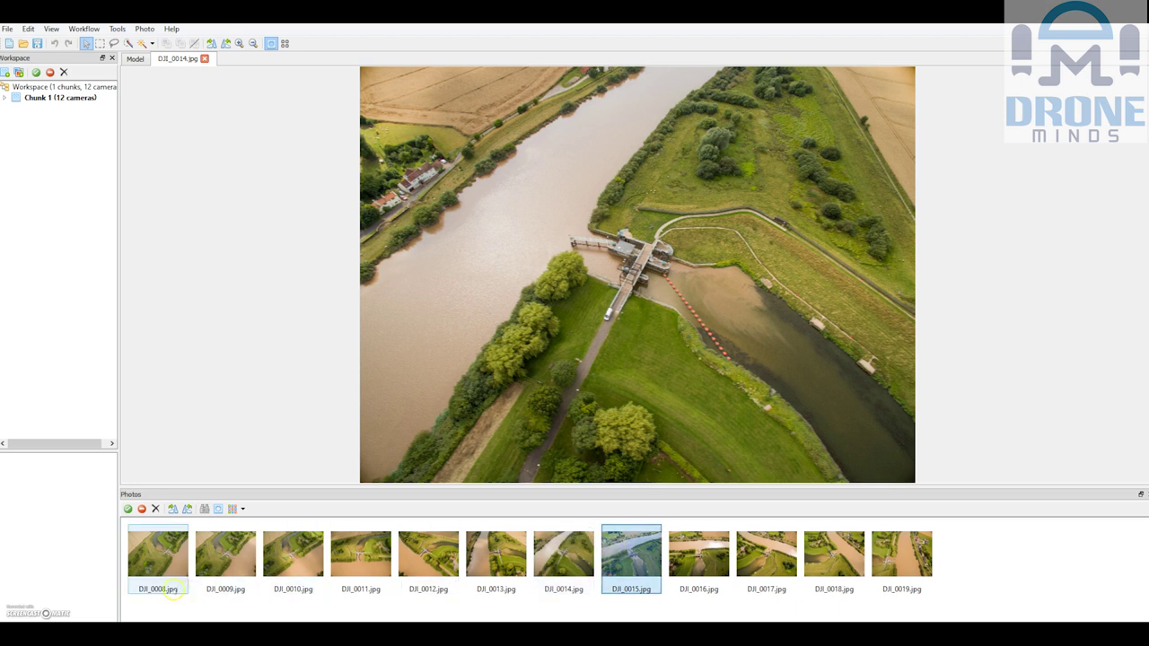
Open photos DJI_0011 through DJI_0018 for a closer look, settling back on DJI_0017.
left_click(225, 557)
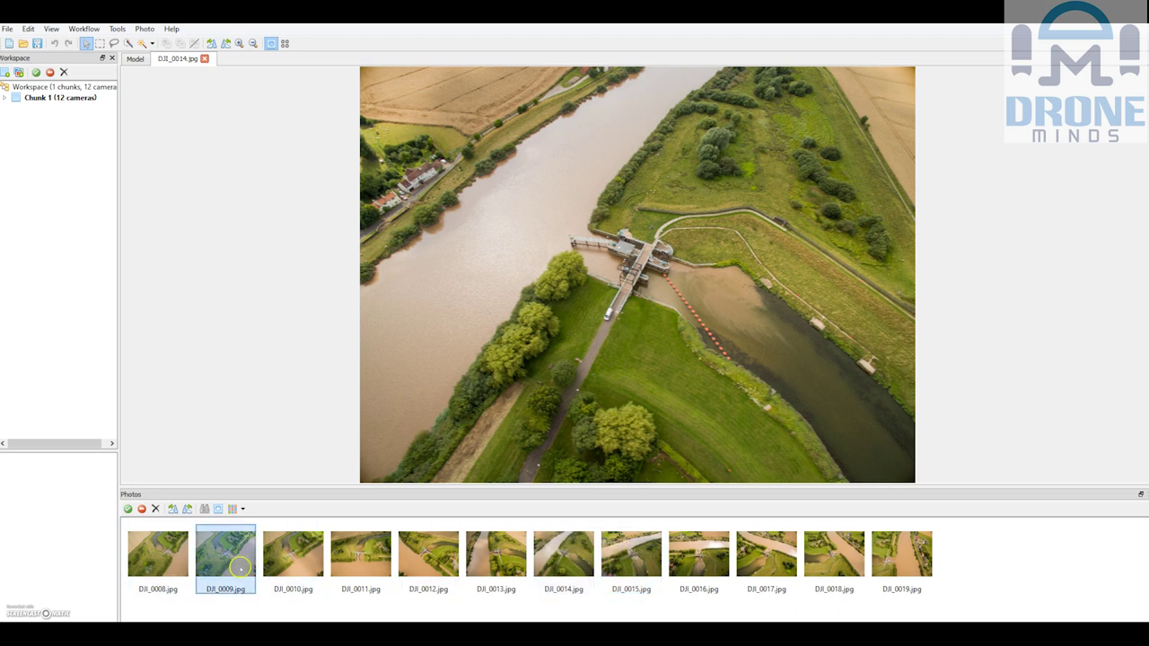
left_click(292, 556)
double_click(346, 555)
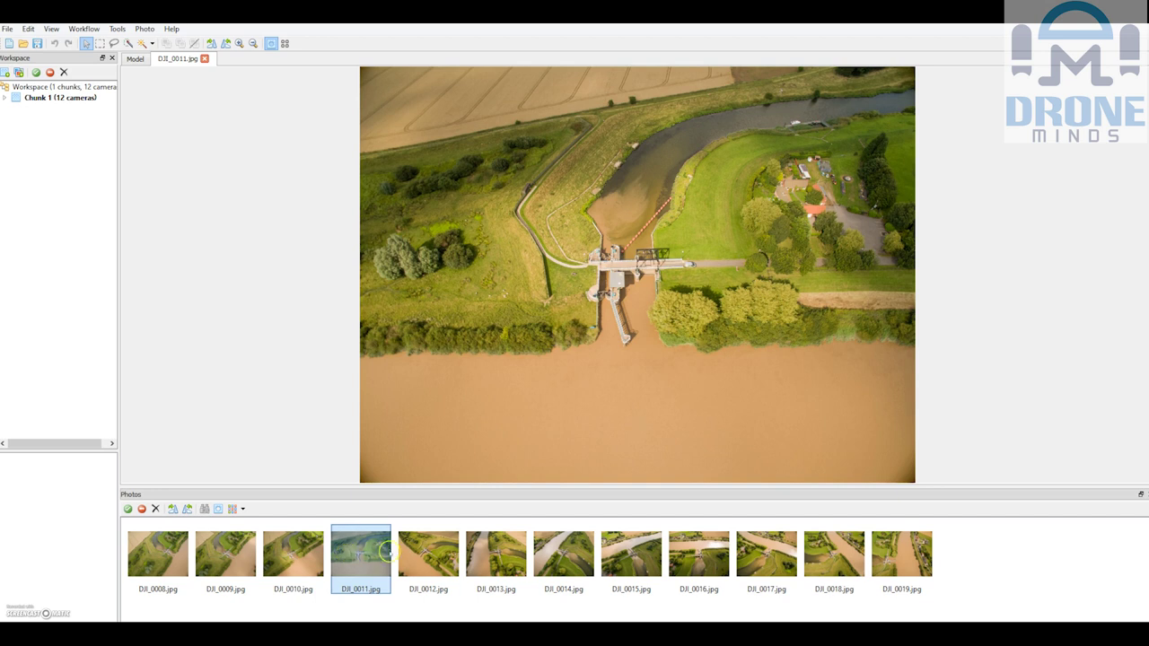
double_click(440, 554)
double_click(496, 554)
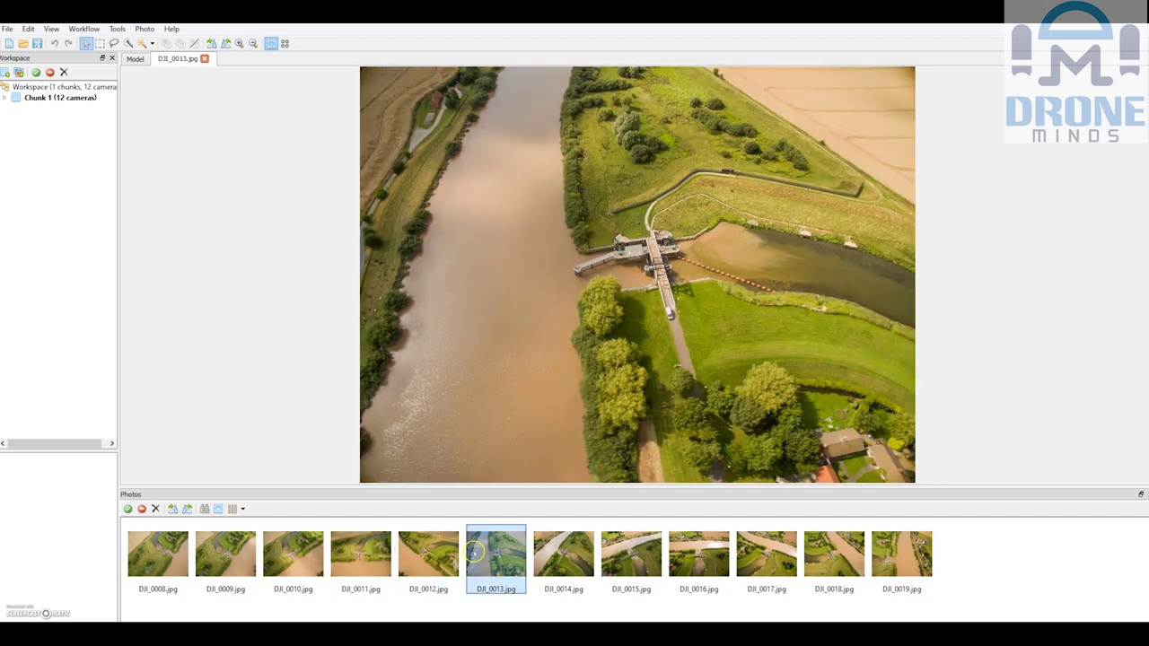
double_click(565, 549)
double_click(631, 552)
double_click(698, 552)
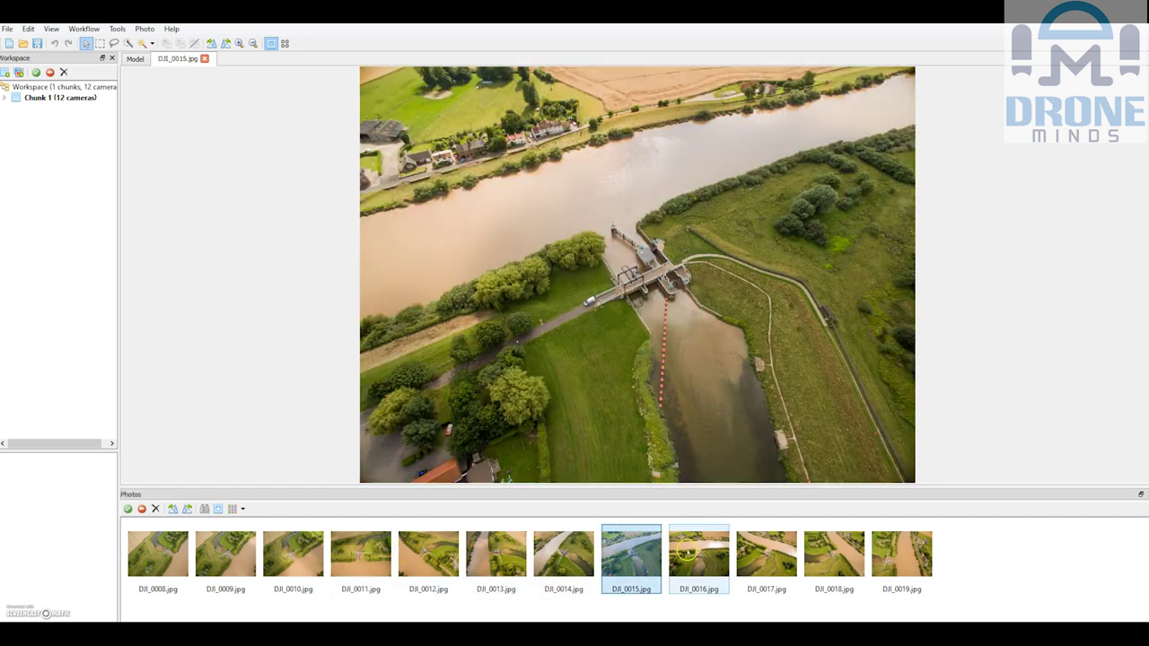
double_click(761, 554)
double_click(821, 553)
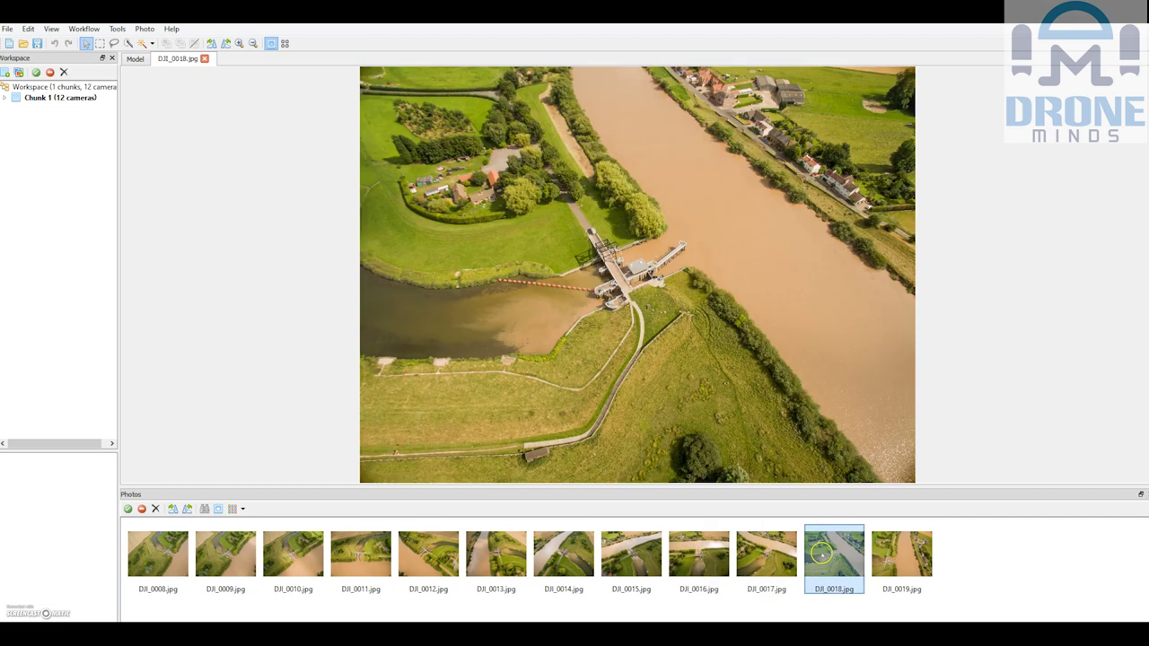
double_click(892, 551)
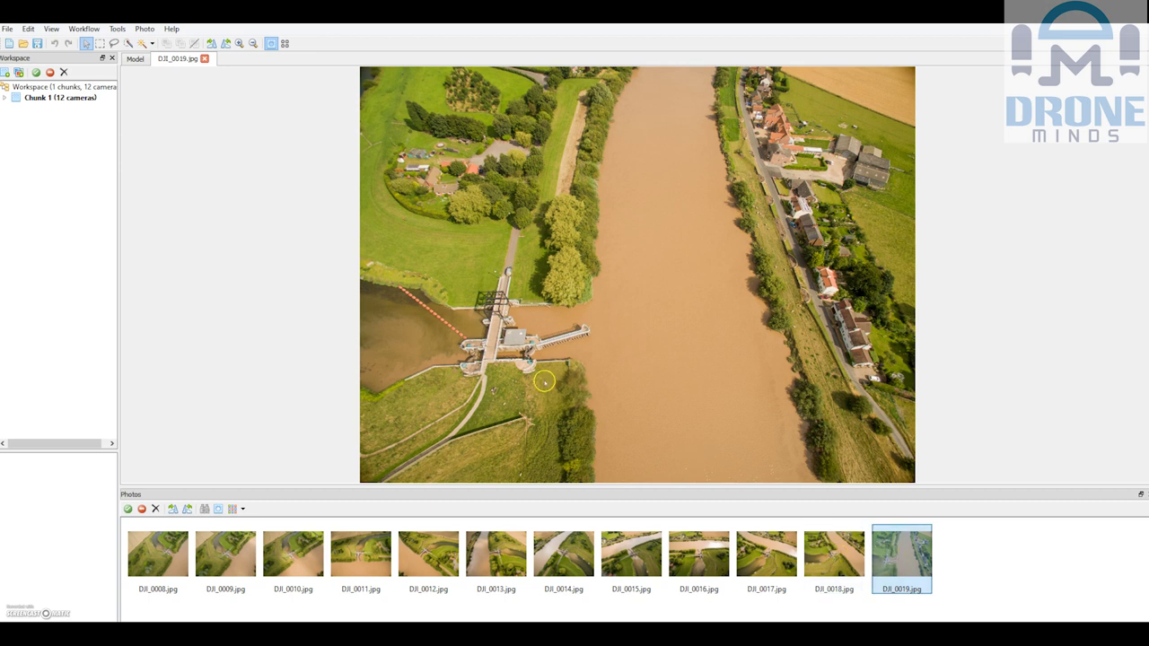
double_click(838, 565)
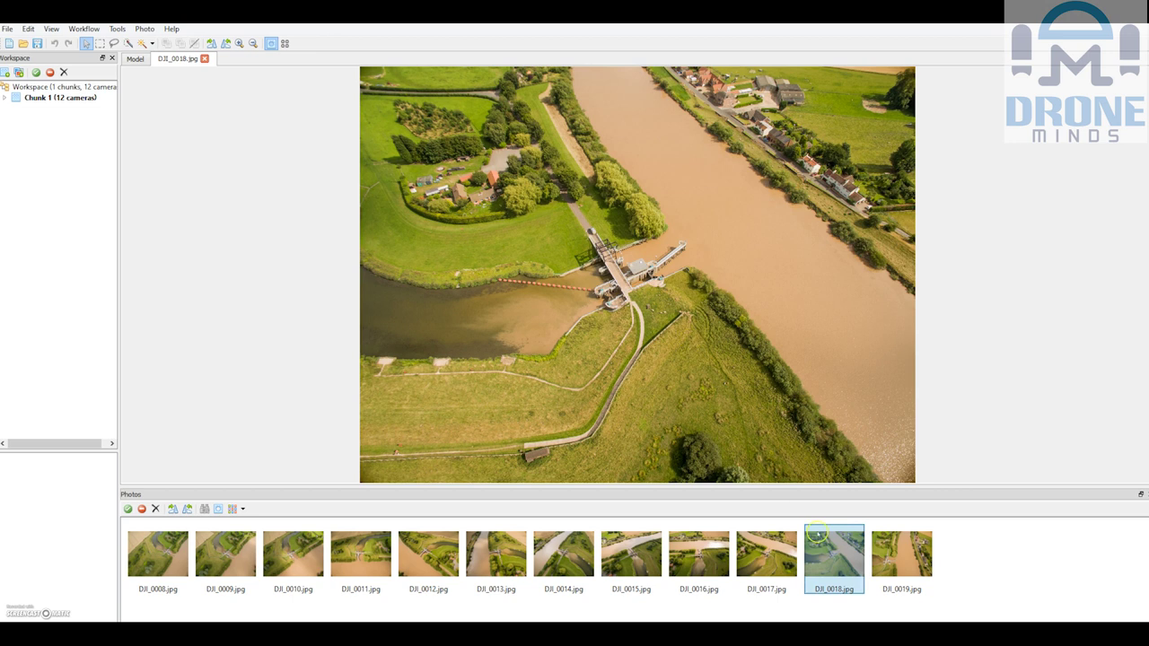
double_click(749, 553)
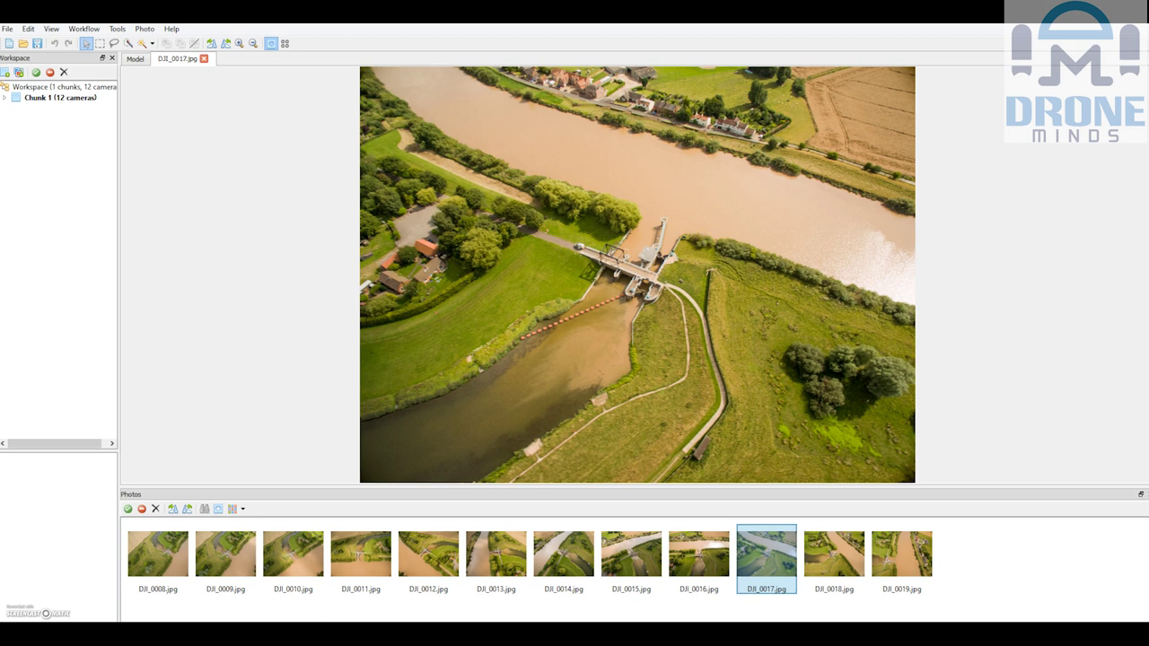
Select thumbnails back and forth between DJI_0008 and DJI_0017 in the Photos panel.
left_click(453, 570)
left_click(379, 564)
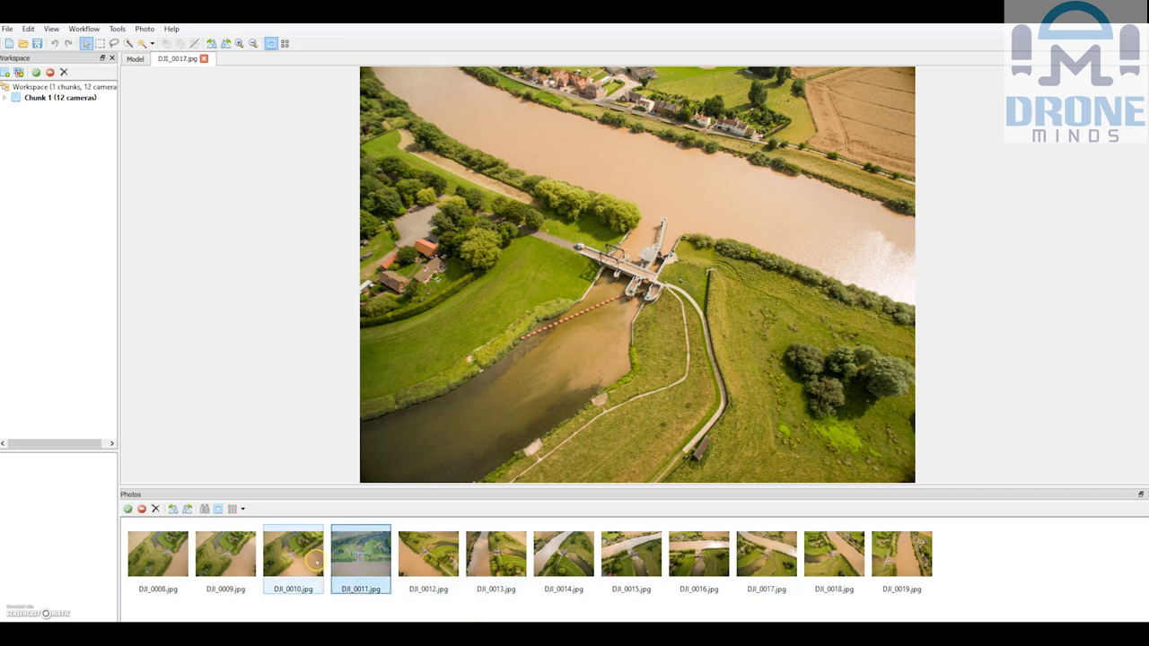
left_click(296, 563)
left_click(244, 564)
left_click(292, 563)
left_click(359, 561)
left_click(428, 561)
left_click(495, 561)
left_click(631, 561)
left_click(718, 556)
left_click(754, 554)
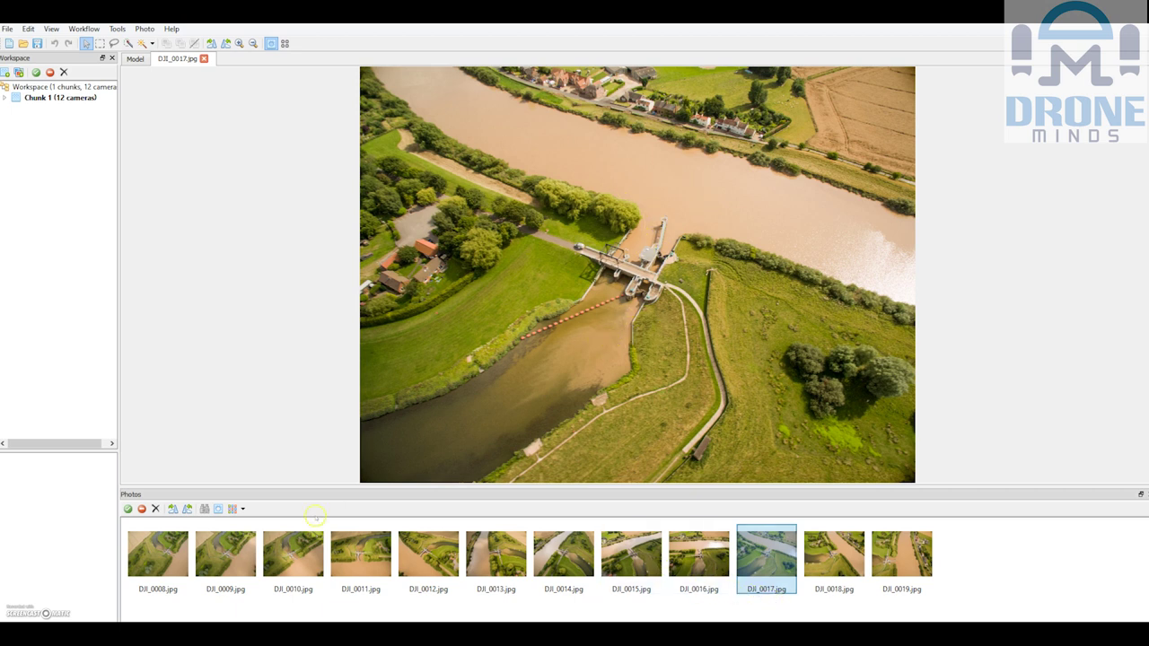
left_click(158, 552)
left_click(225, 552)
left_click(292, 552)
left_click(355, 550)
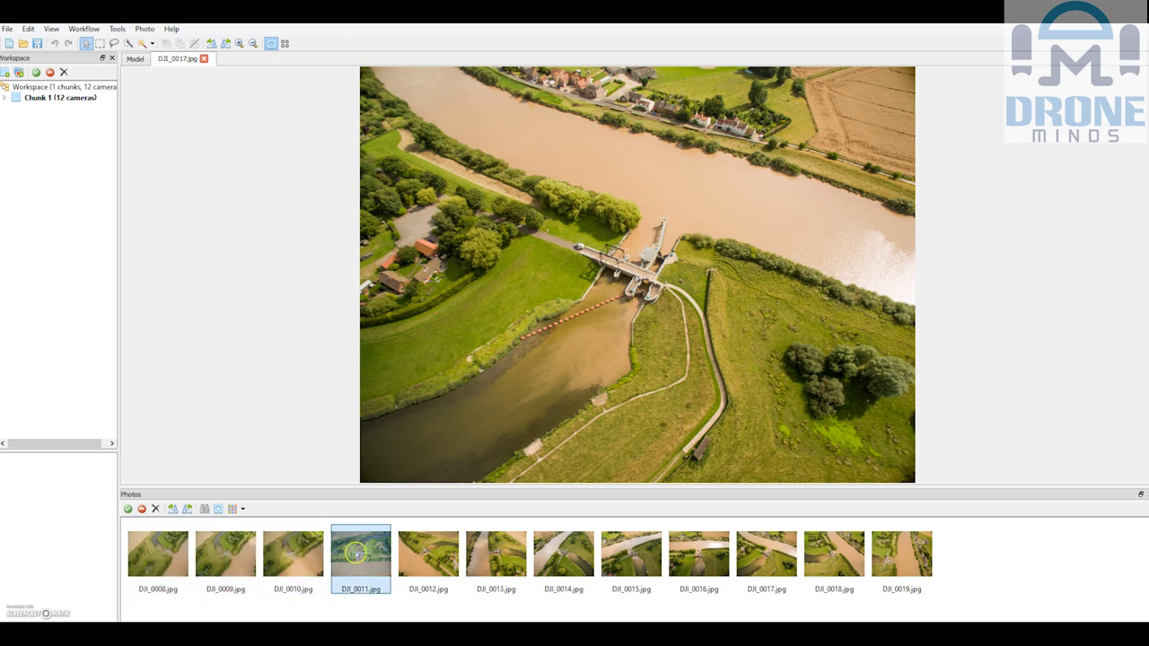
left_click(418, 555)
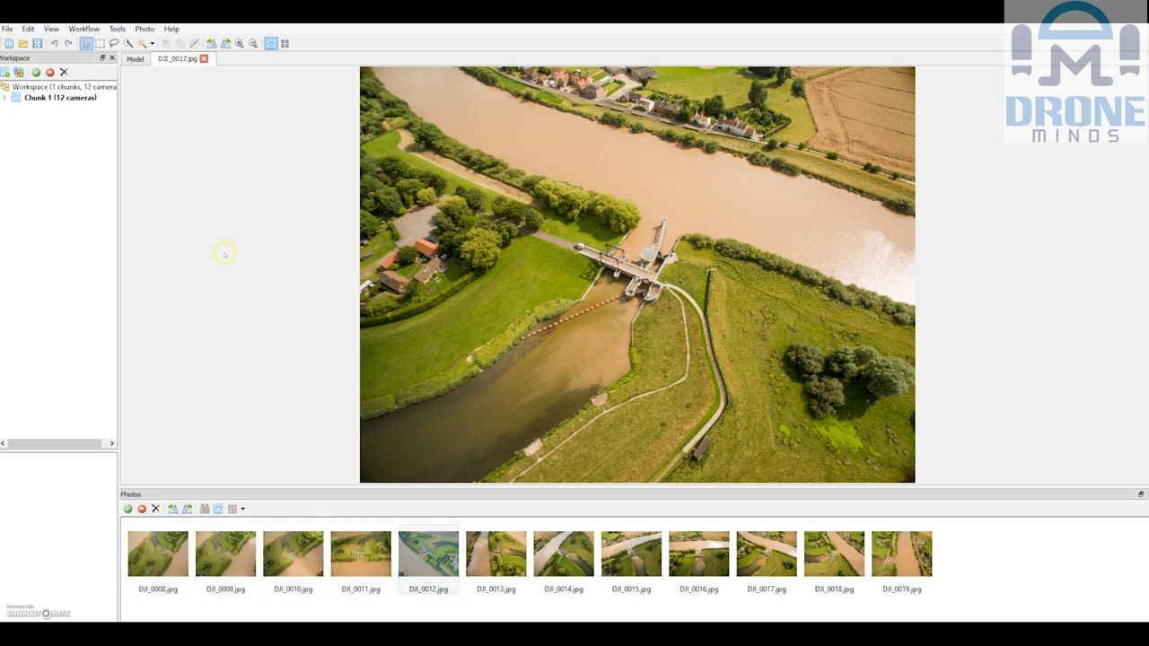
Switch back to the Model tab, orbit the barrage obliquely and bring up the File menu.
left_click(135, 58)
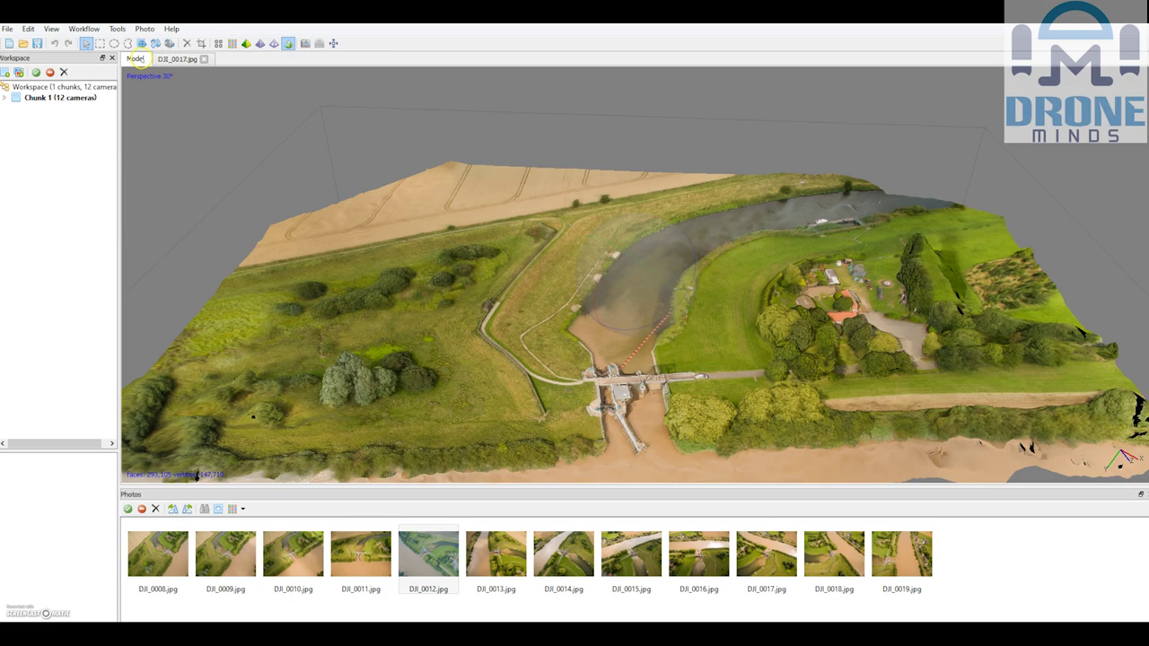
left_click_drag(625, 356, 649, 349)
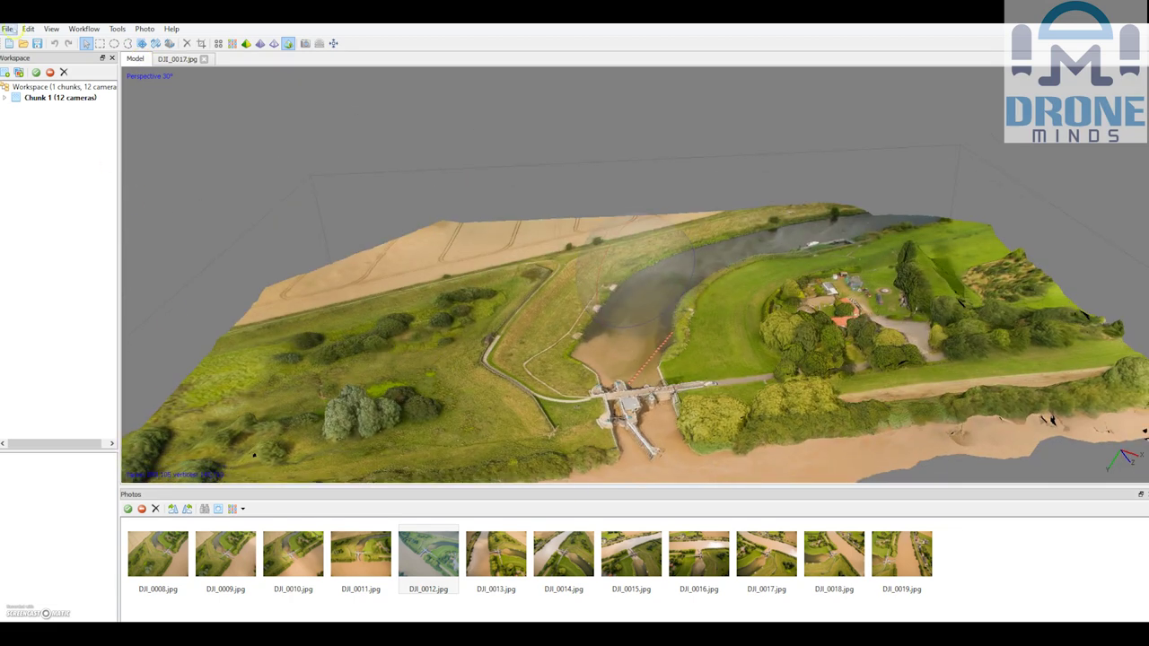
left_click(7, 29)
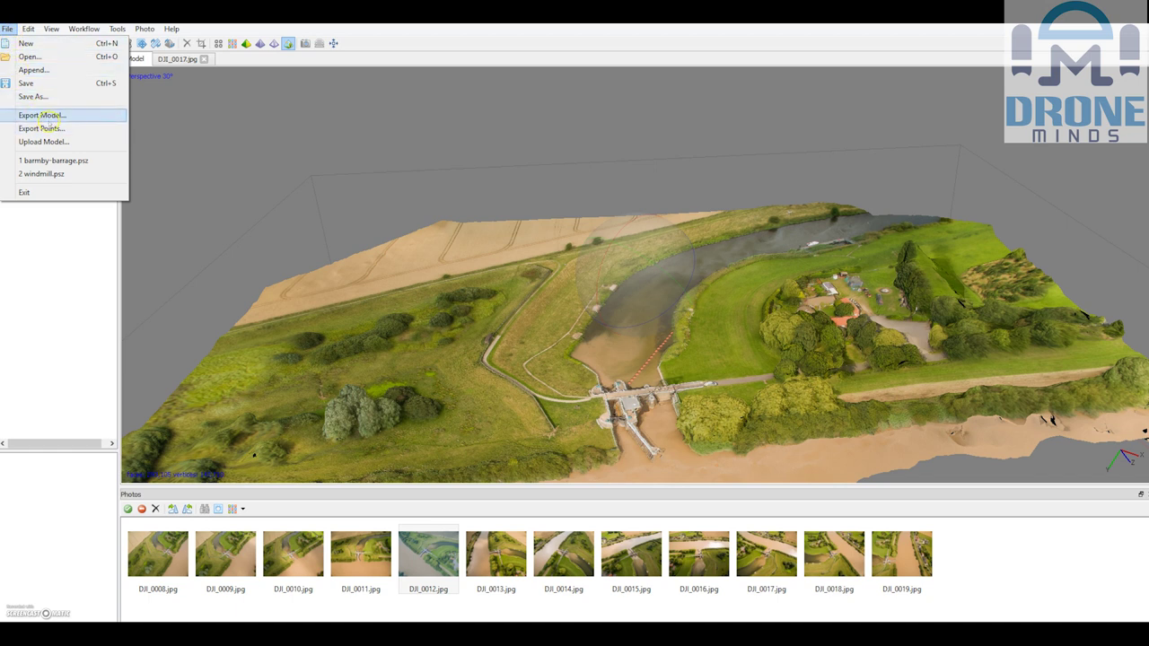
Export the model in Adobe PDF (*.pdf) format under the name barmby-barrage.
left_click(50, 117)
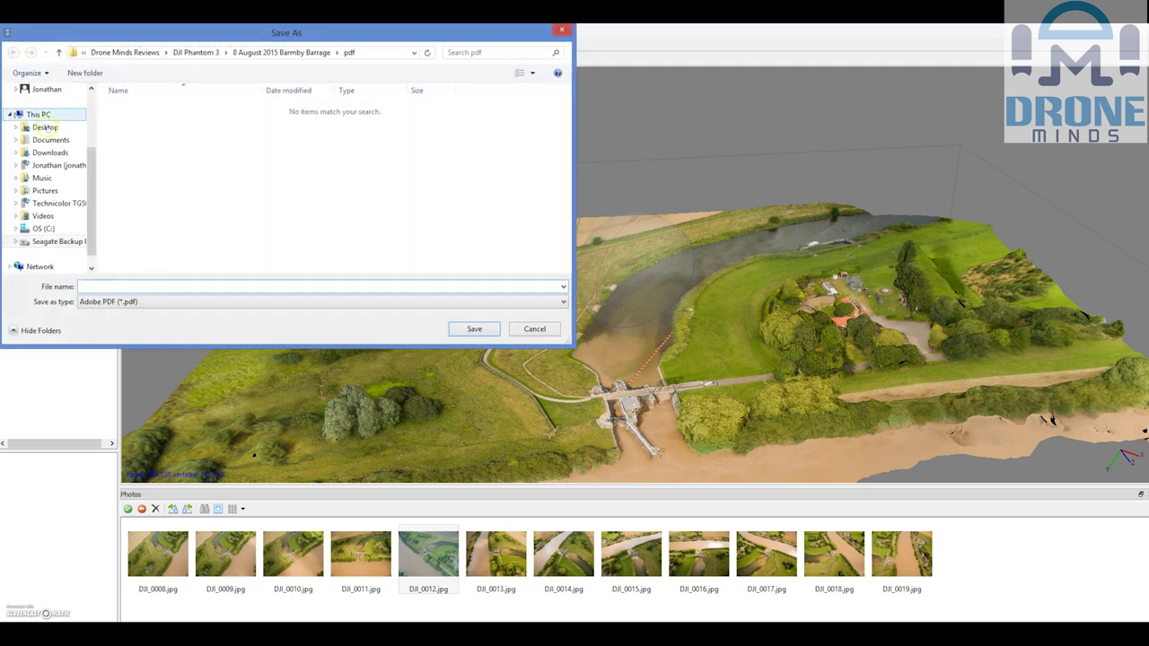
left_click(166, 302)
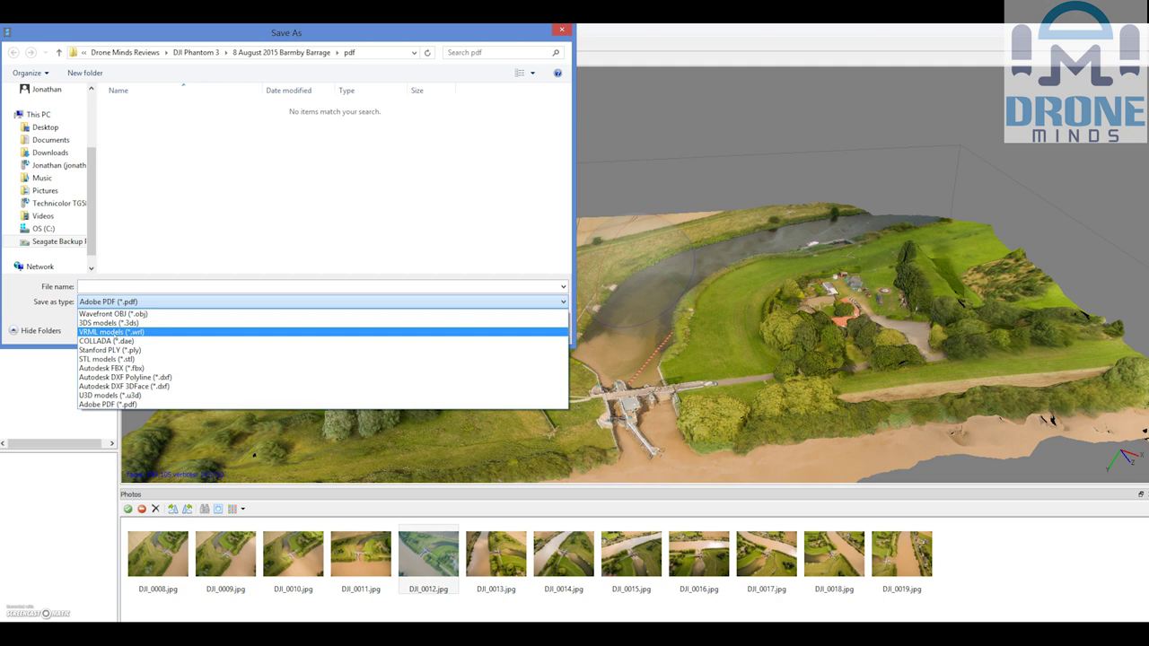
left_click(145, 404)
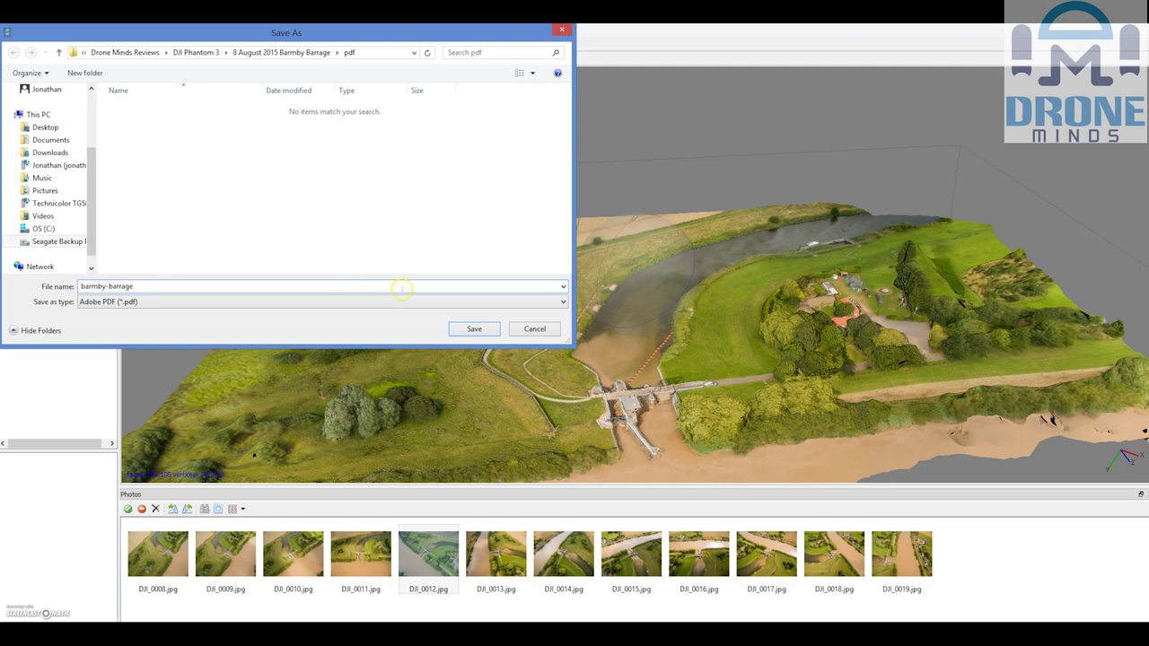
left_click(469, 331)
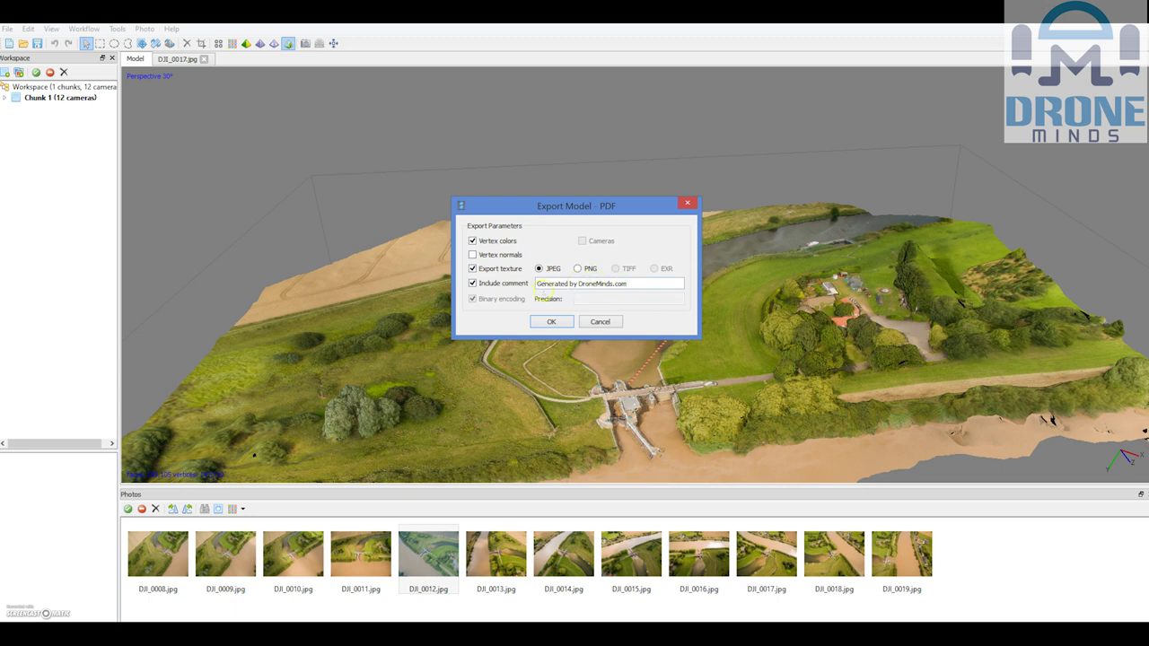
Export with vertex colors, JPEG texture and the comment 'Generated by DroneMinds.com' kept.
left_click_drag(541, 282, 630, 283)
left_click(643, 281)
left_click_drag(578, 283, 630, 283)
left_click(637, 282)
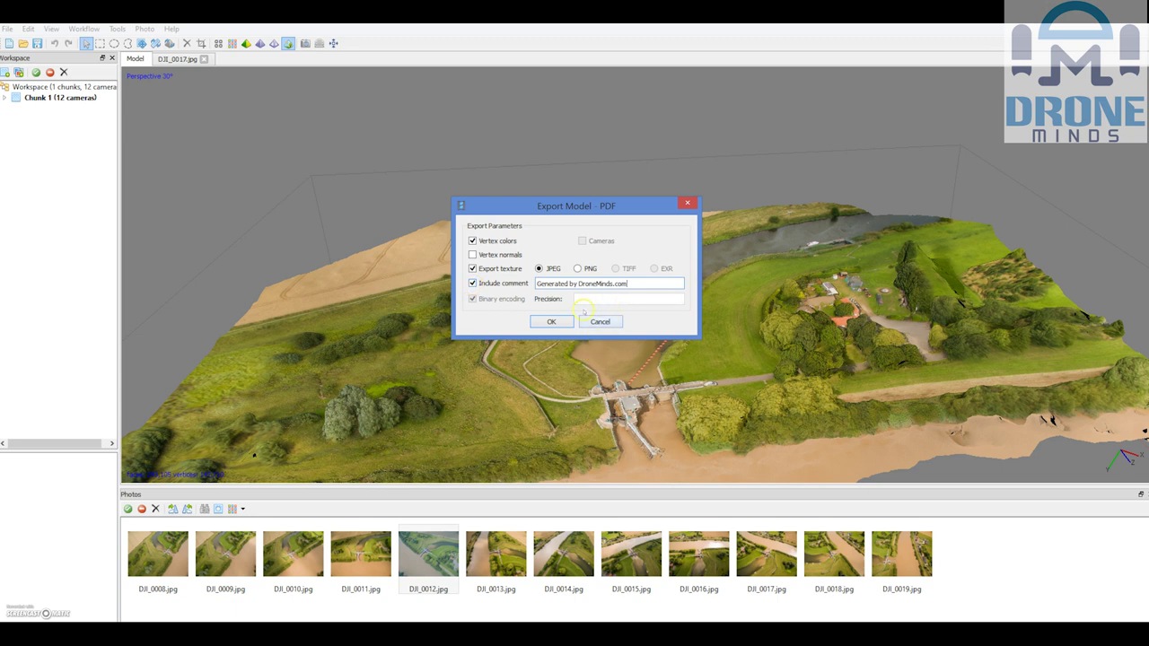
left_click(550, 320)
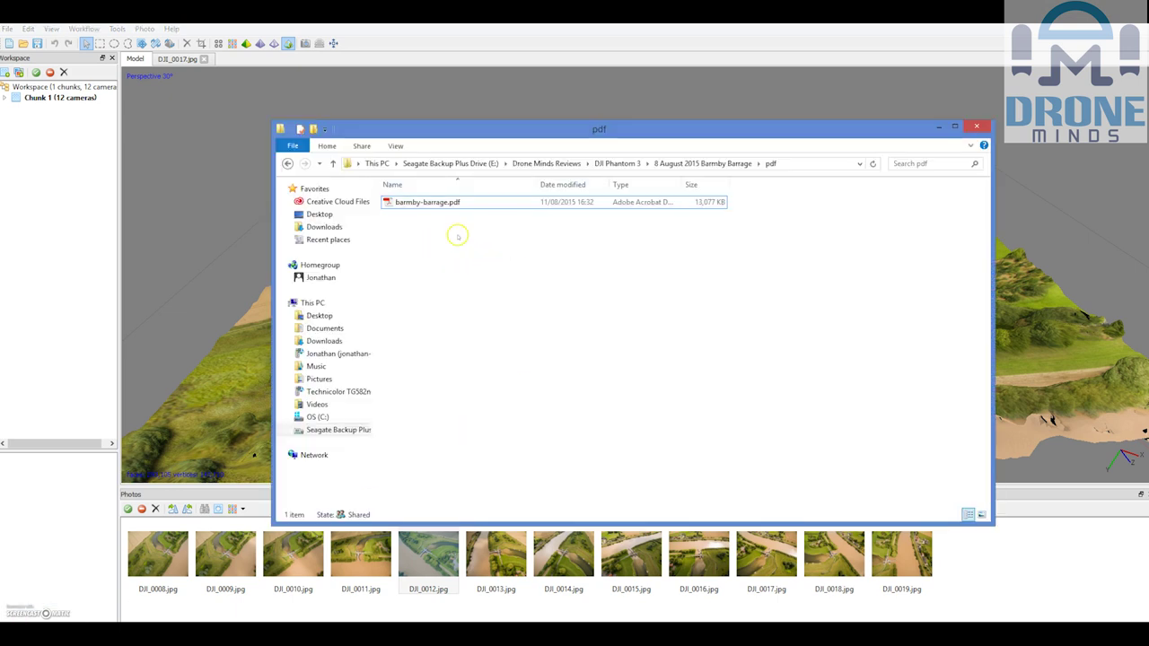
Open barmby-barrage.pdf from the pdf folder in Adobe Acrobat.
left_click(415, 203)
double_click(415, 203)
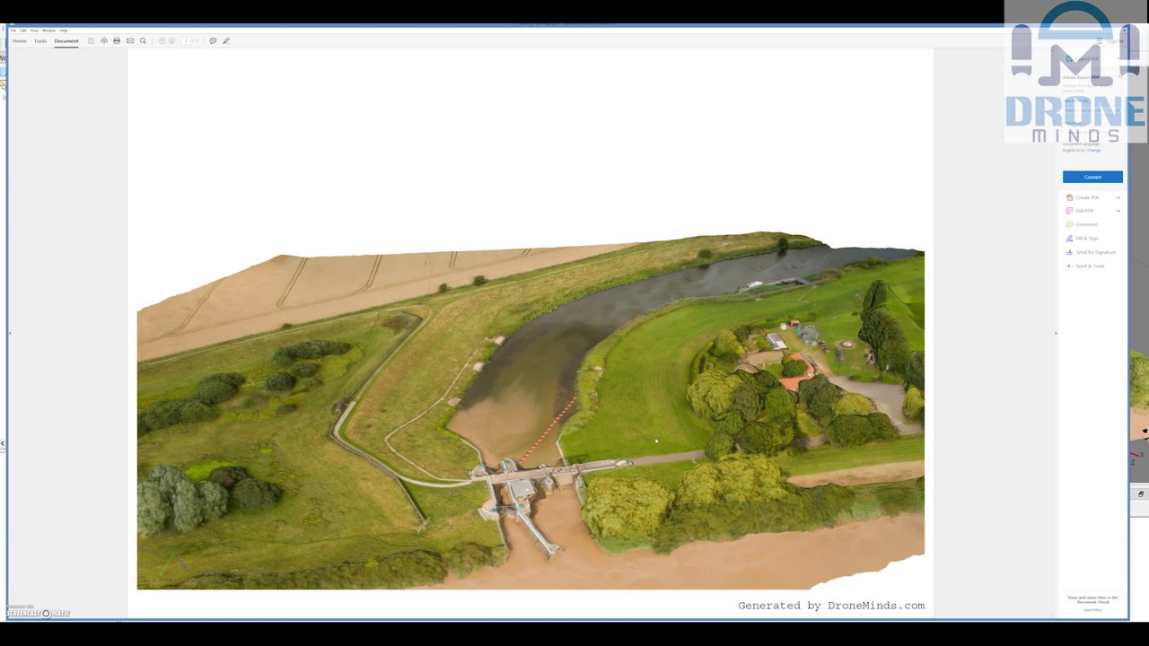
Tilt and rotate the 3D barrage model to a near top-down view and enlarge it.
mouse_move(610, 459)
left_mouse_down()
mouse_move(619, 439)
mouse_move(657, 490)
mouse_move(628, 467)
left_mouse_up()
left_click_drag(284, 377, 547, 439)
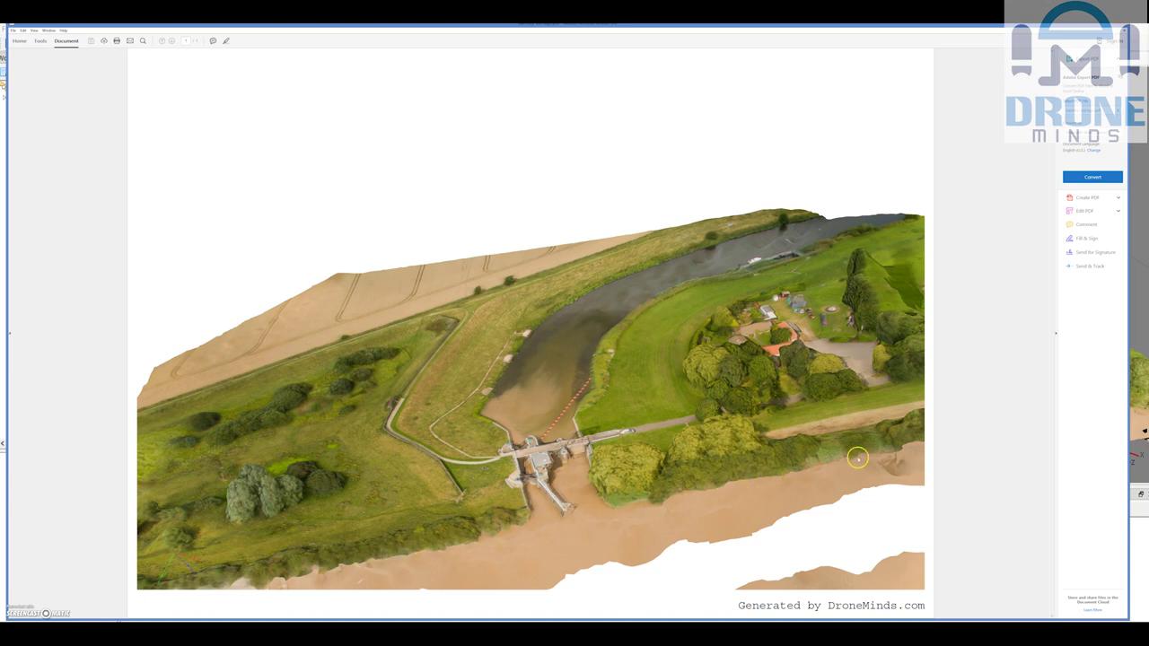
left_click_drag(547, 414, 556, 319)
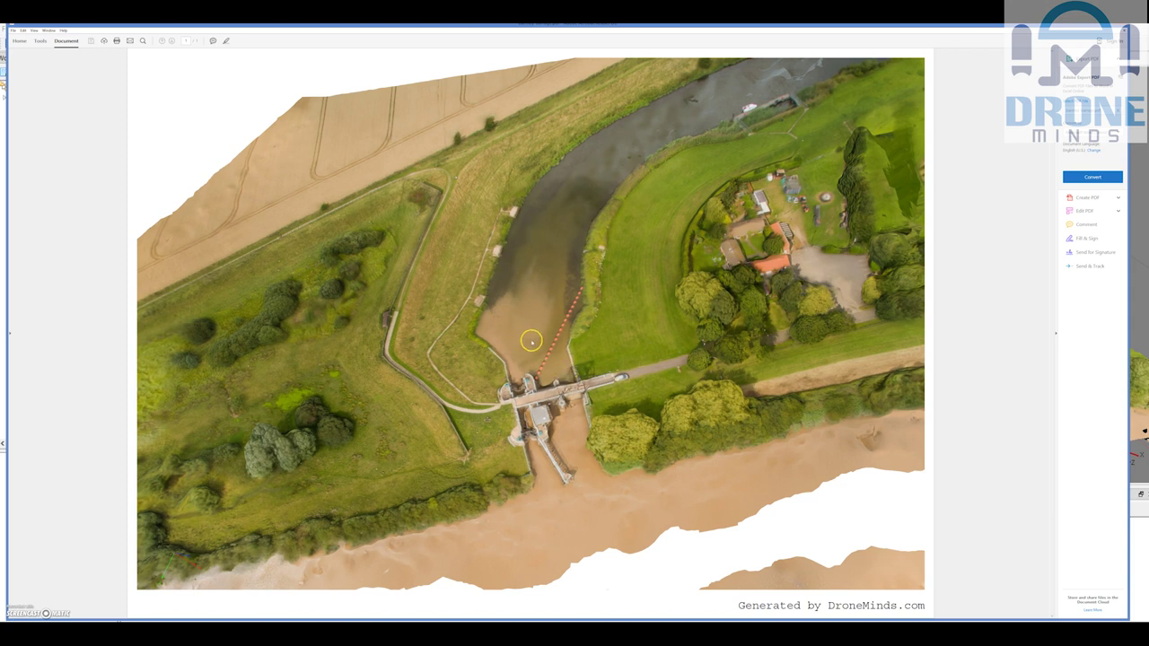
Rotate the model so the river runs diagonally, zoom in, then view it in oblique perspective zoomed out.
left_click_drag(577, 203, 575, 216)
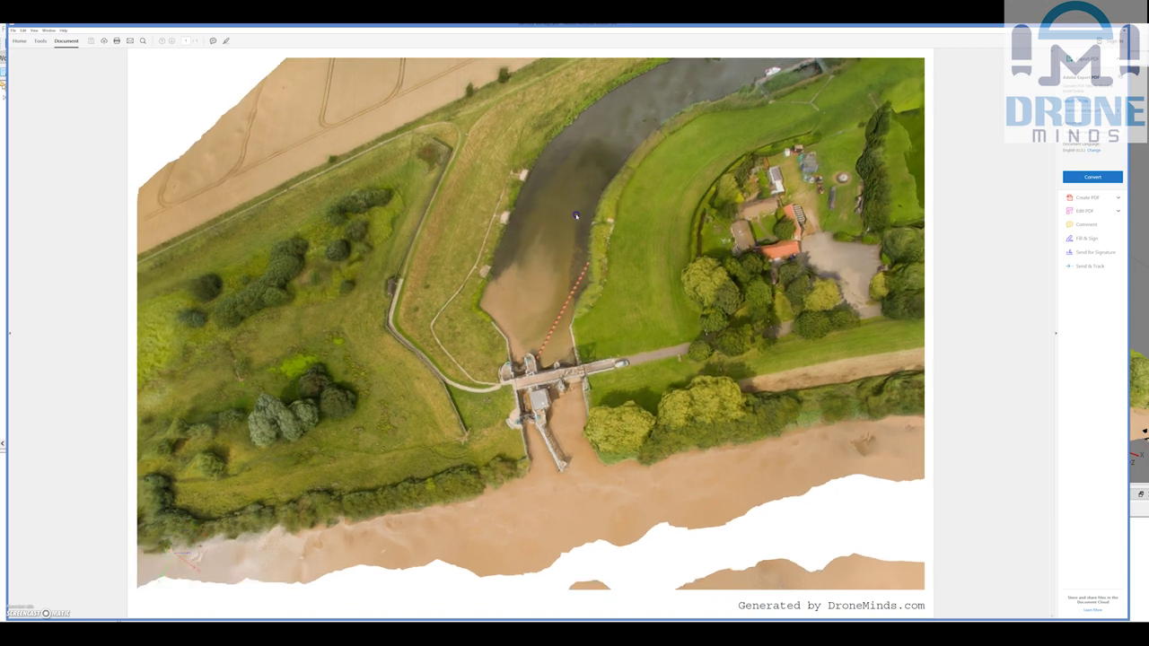
left_click_drag(651, 136, 674, 106)
left_click_drag(619, 231, 647, 201)
scroll(377, 341, "up", 5)
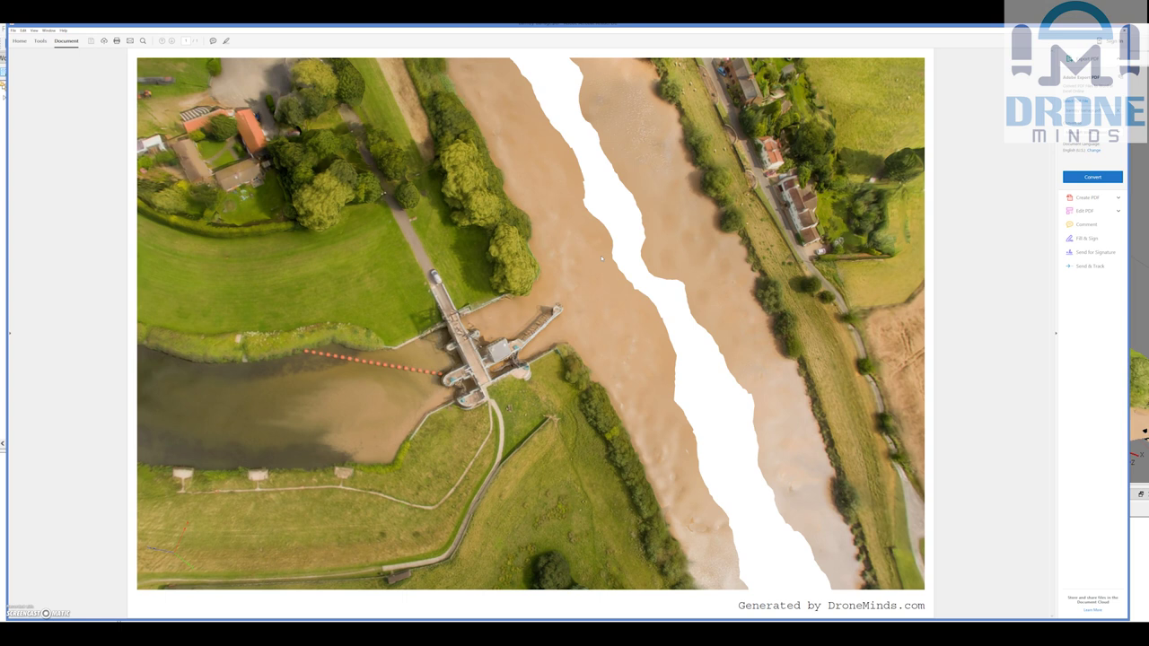
left_click_drag(592, 300, 596, 435)
scroll(595, 436, "down", 10)
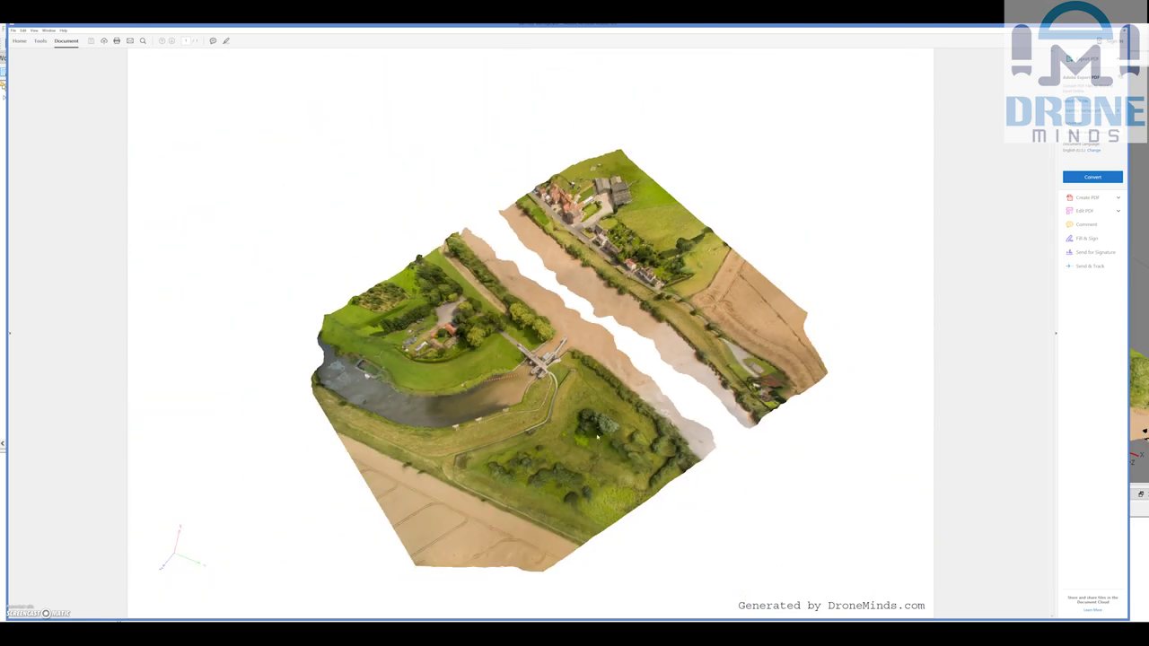